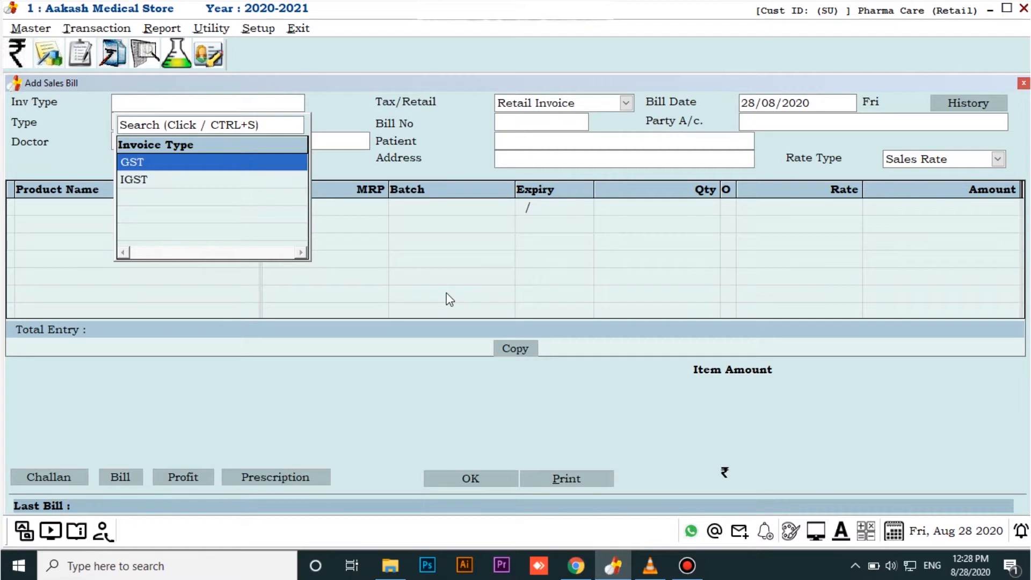
# Close the blank bill and start a new sales bill from the Sales Invoice list
pyautogui.press('Escape')
pyautogui.press('Escape')
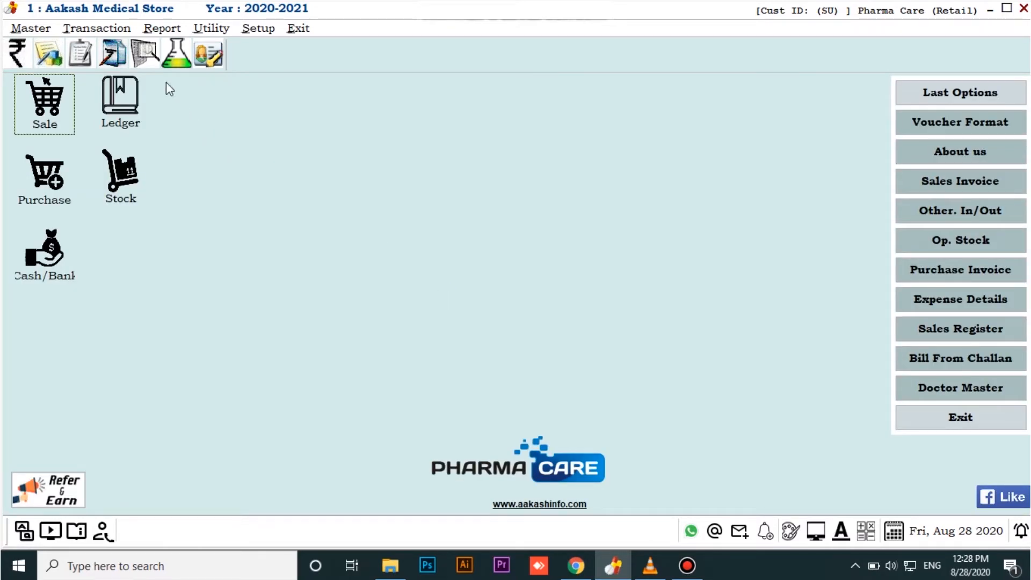
pyautogui.click(97, 28)
pyautogui.click(109, 50)
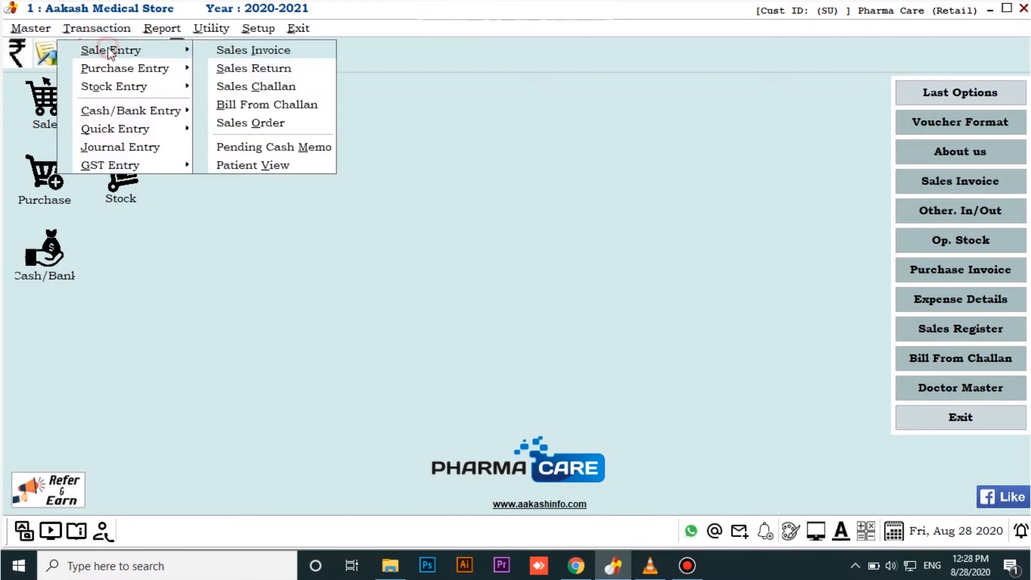
pyautogui.click(264, 53)
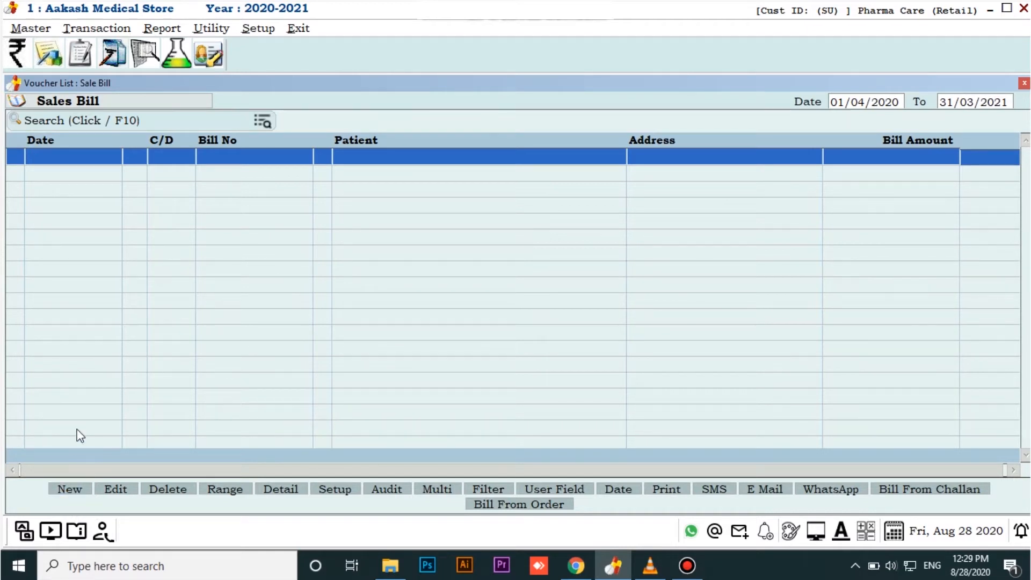
pyautogui.press('Insert')
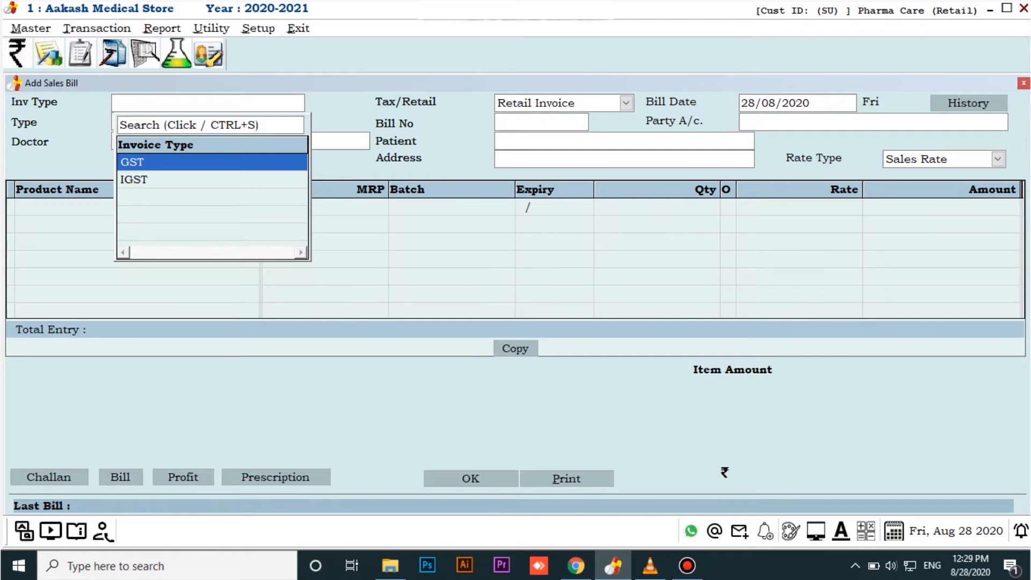
# Choose GST as the invoice type for the new sales bill
pyautogui.press('Down')
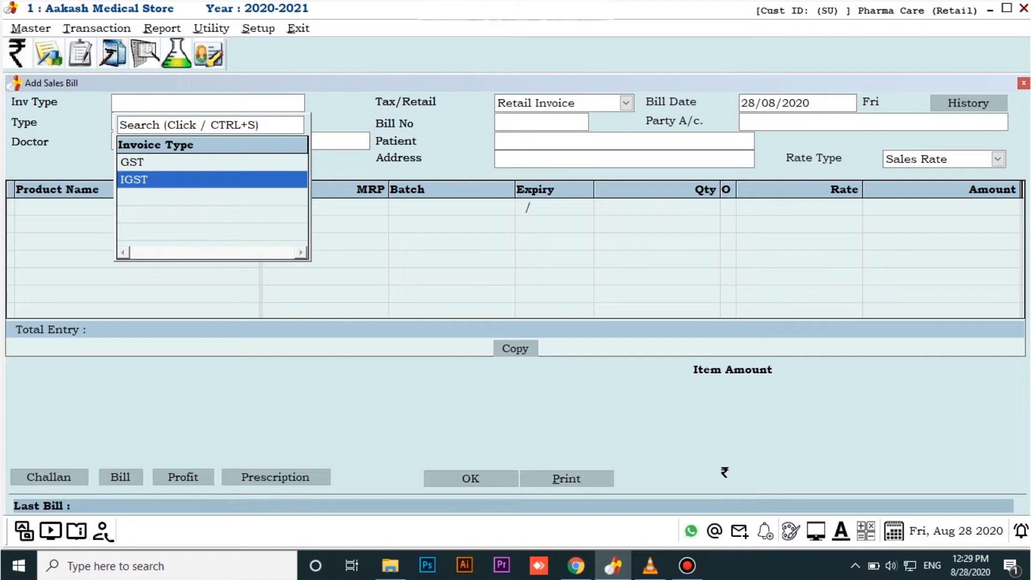
pyautogui.press('Up')
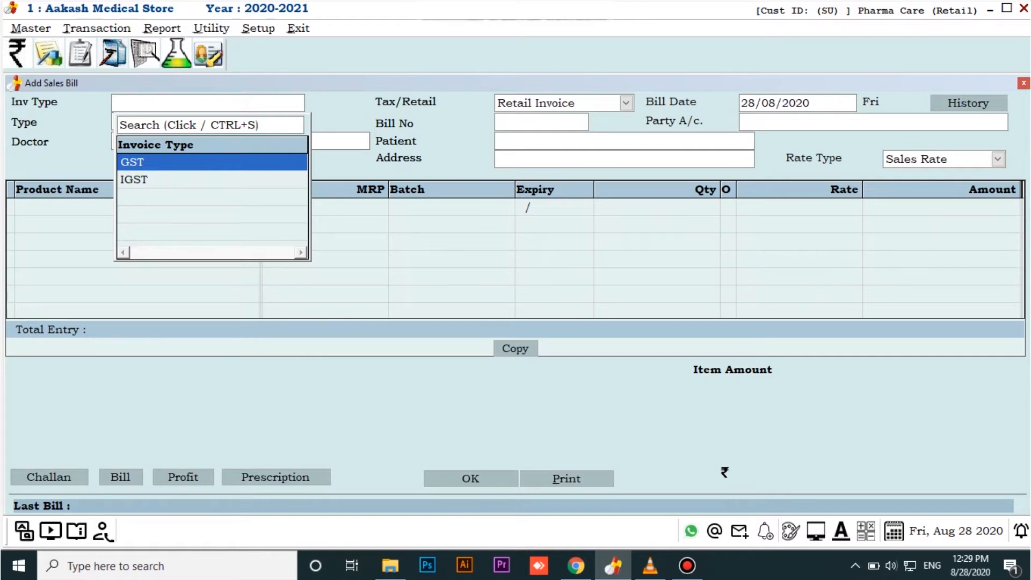
pyautogui.press('Down')
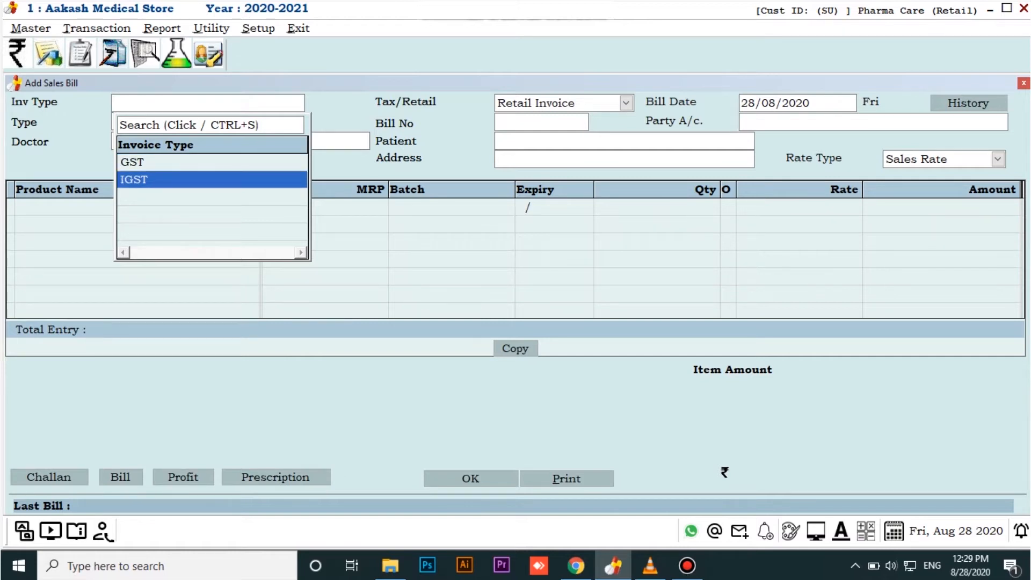
pyautogui.press('Up')
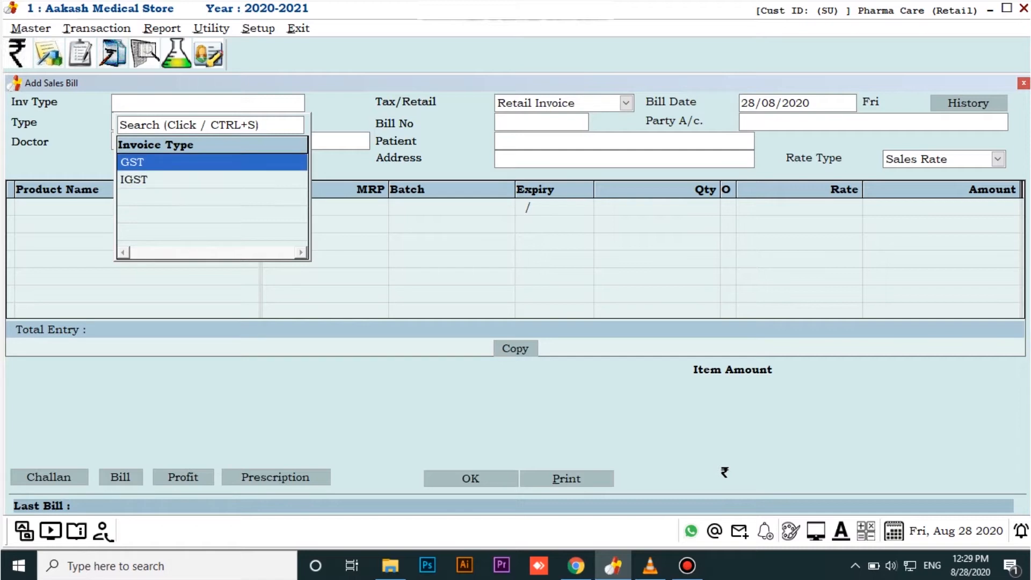
pyautogui.press('Return')
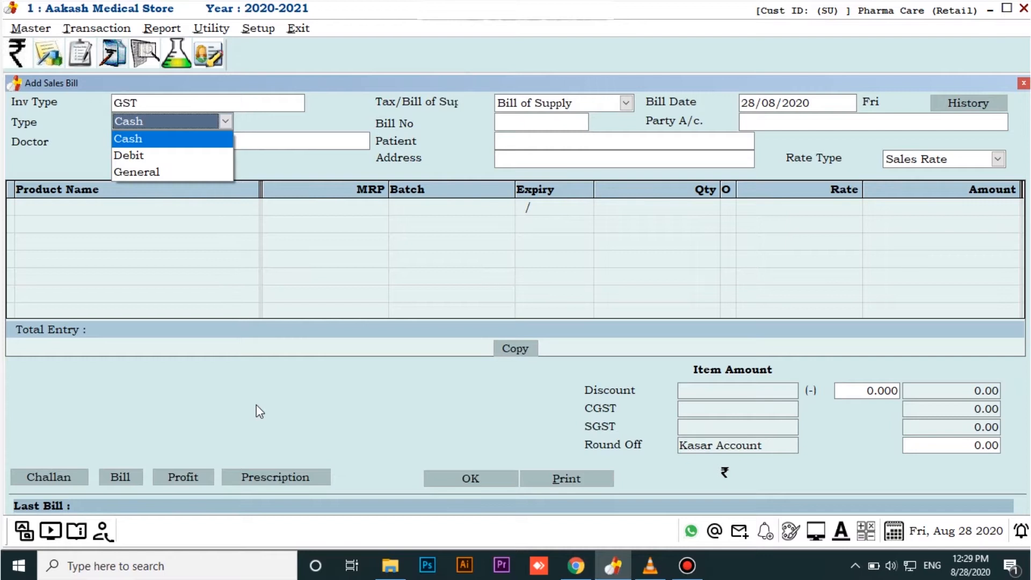
# Set the bill's payment type to Cash and proceed to the doctor selection
pyautogui.press('Down')
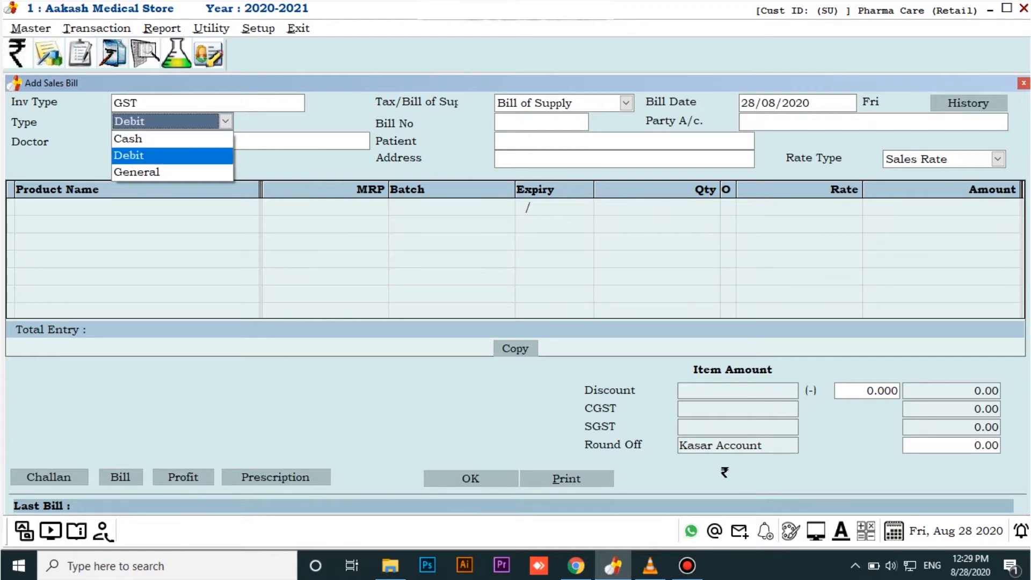
pyautogui.press('Down')
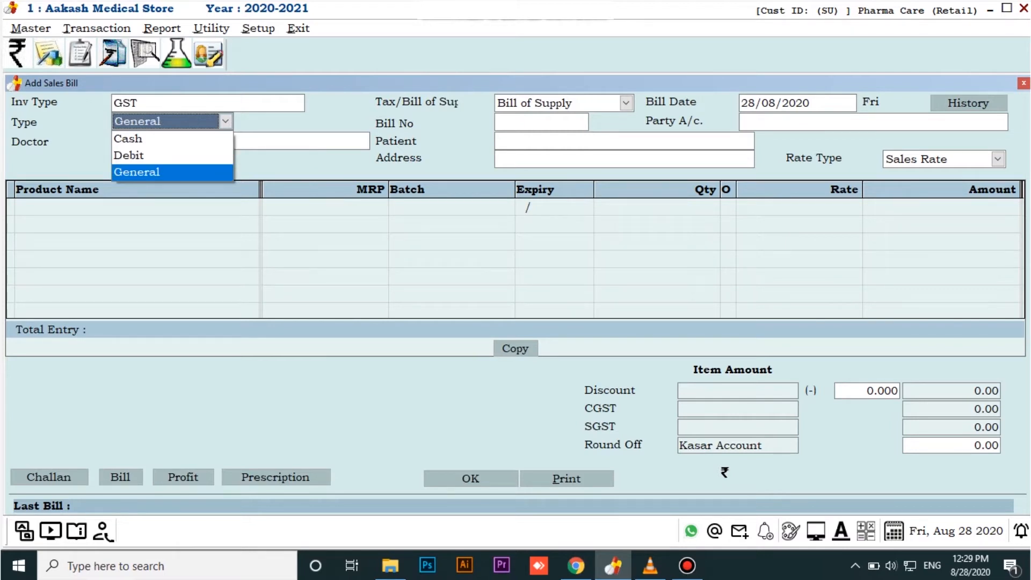
pyautogui.press('Up')
pyautogui.press('Up')
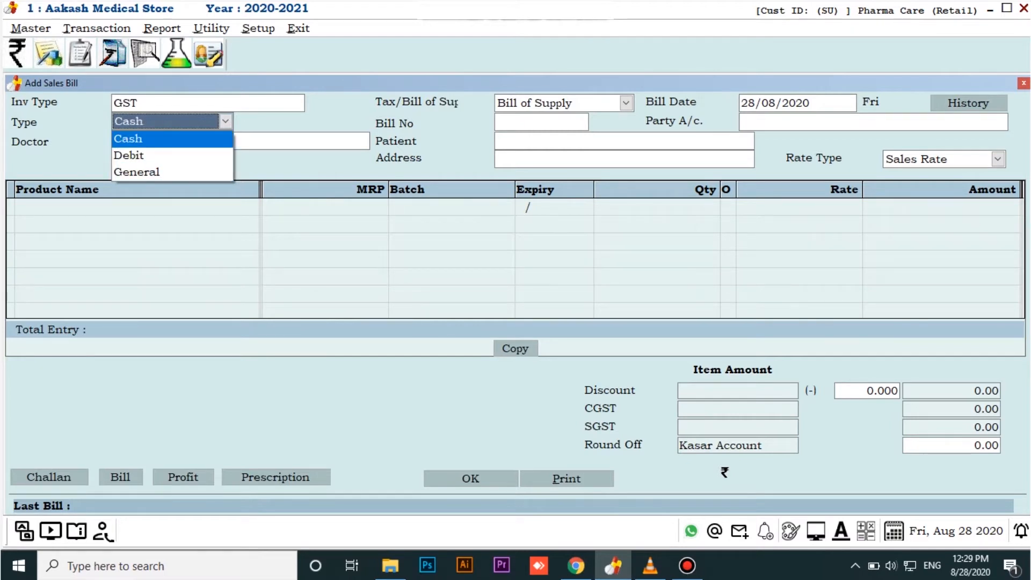
pyautogui.press('Return')
pyautogui.press('Return')
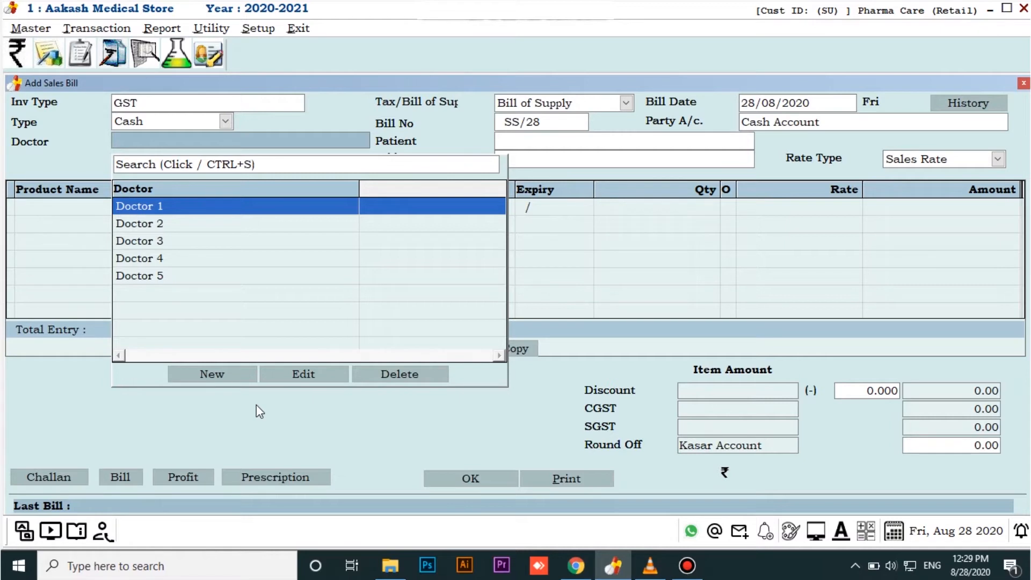
# Select Doctor 1 as the doctor for the sales bill
pyautogui.press('Down')
pyautogui.press('Down')
pyautogui.press('Down')
pyautogui.press('Down')
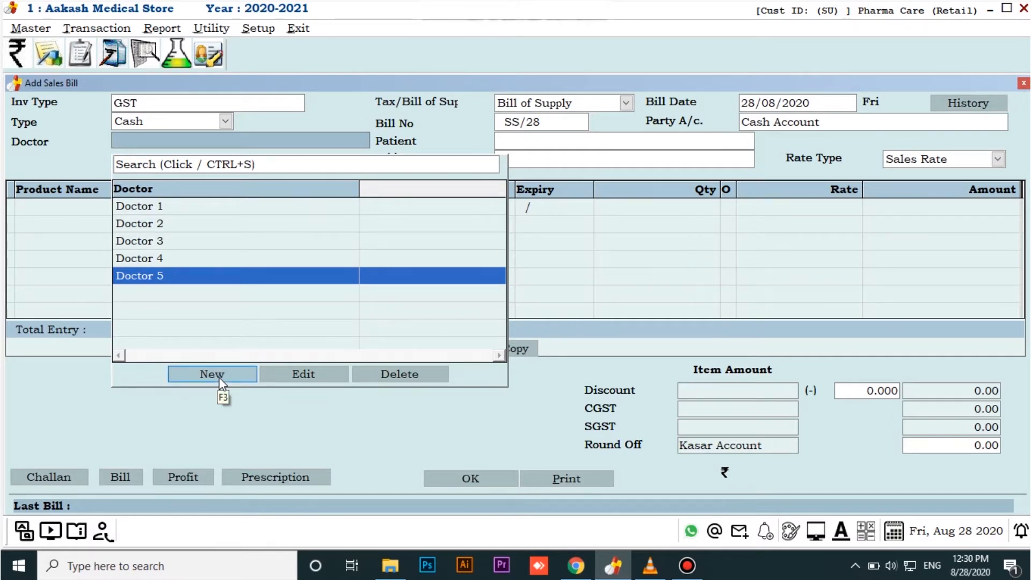
pyautogui.click(187, 207)
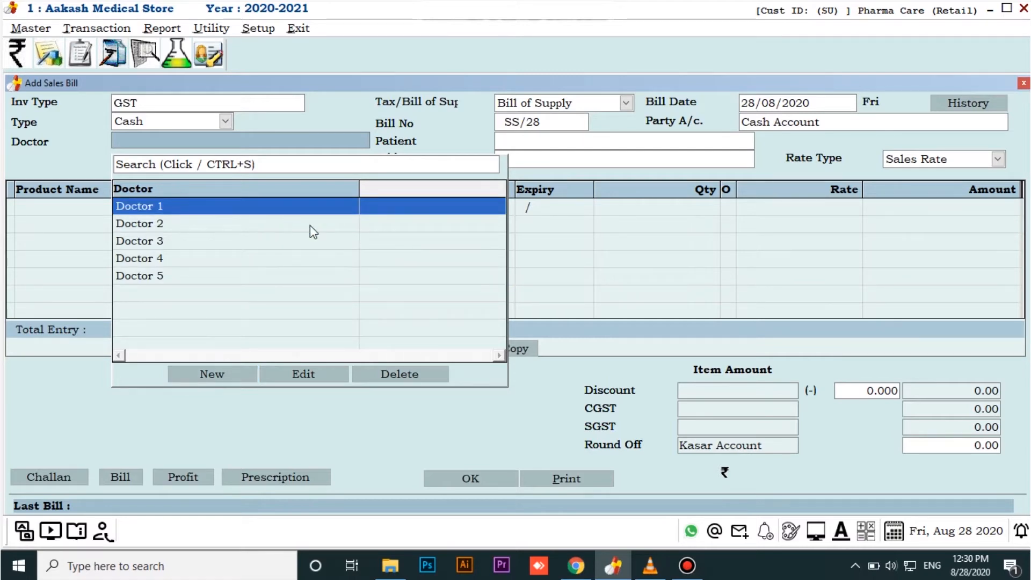
pyautogui.press('Return')
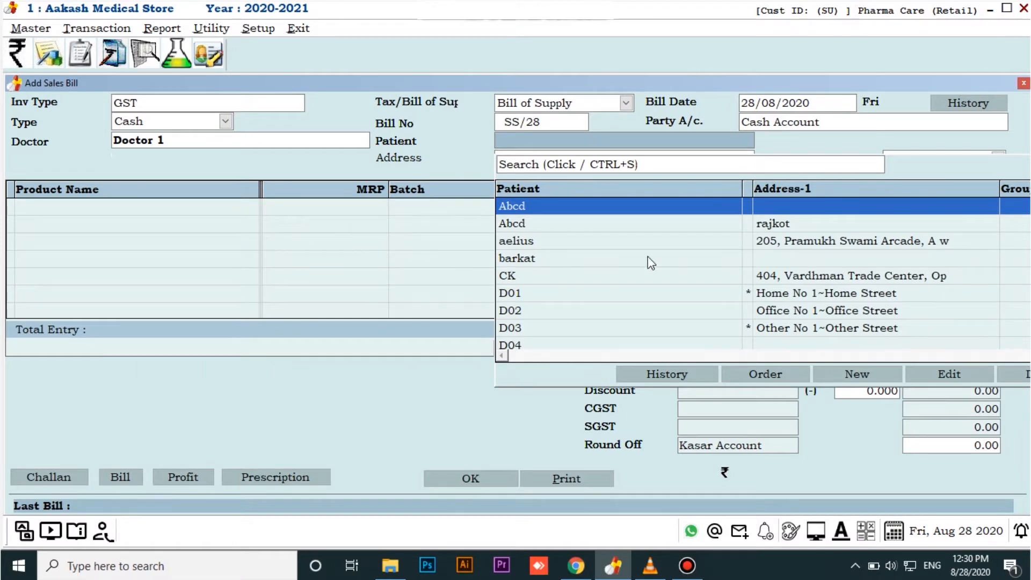
# Enter the patient's full name and address in the bill header
pyautogui.scroll(-10, 647, 260)
pyautogui.scroll(12, 649, 258)
pyautogui.click(510, 142)
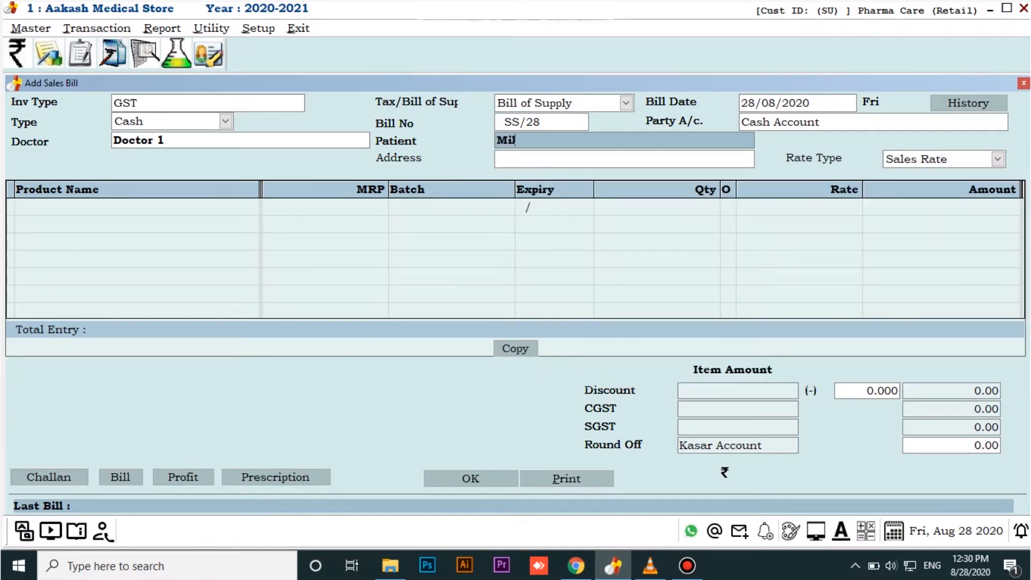
pyautogui.press('Return')
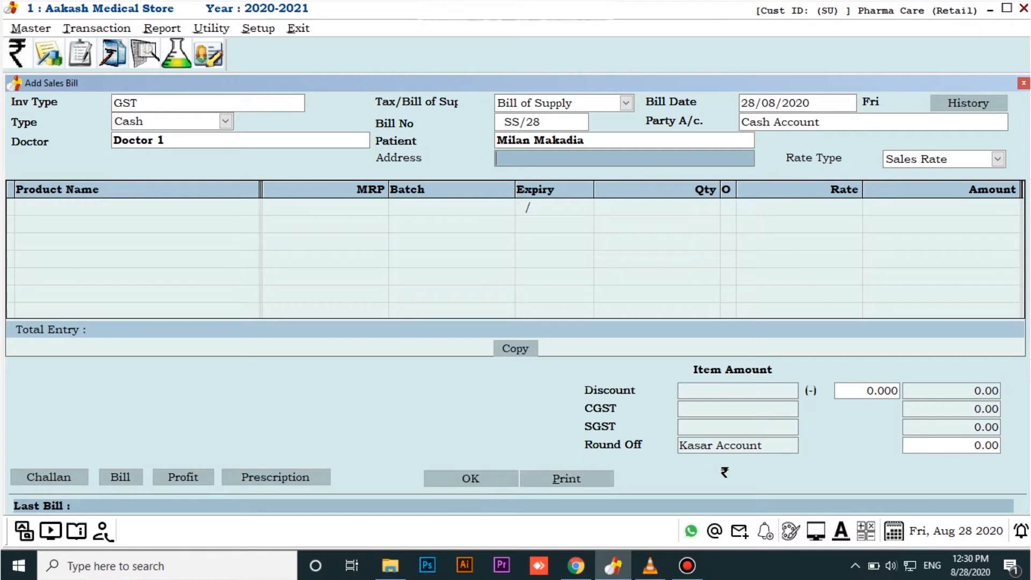
pyautogui.write('Rajkot')
pyautogui.press('Return')
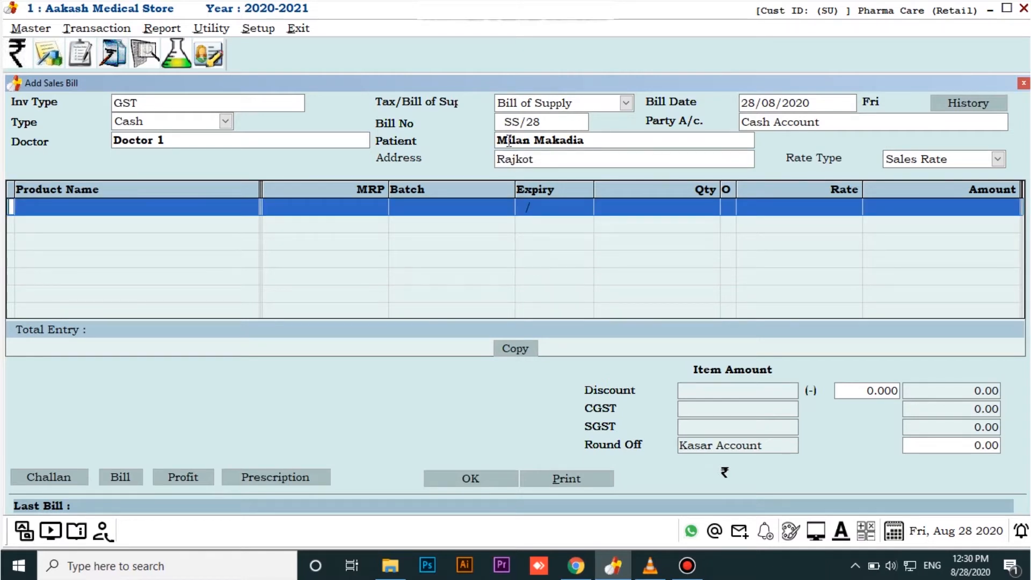
# Add Product 1 as the first bill item with quantity 10 and mark its O column with O
pyautogui.press('Return')
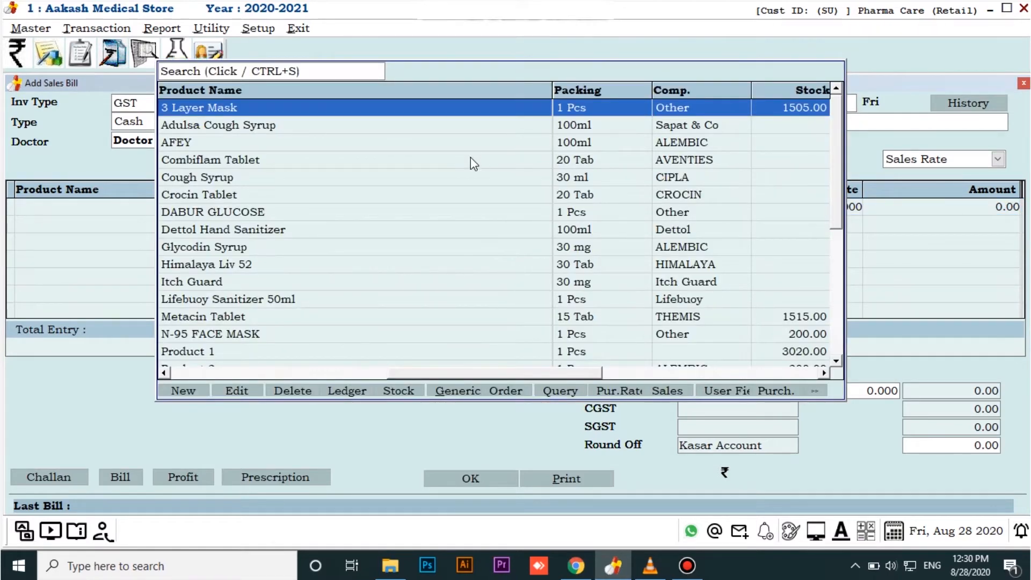
pyautogui.scroll(-4, 470, 161)
pyautogui.scroll(4, 466, 166)
pyautogui.write('P')
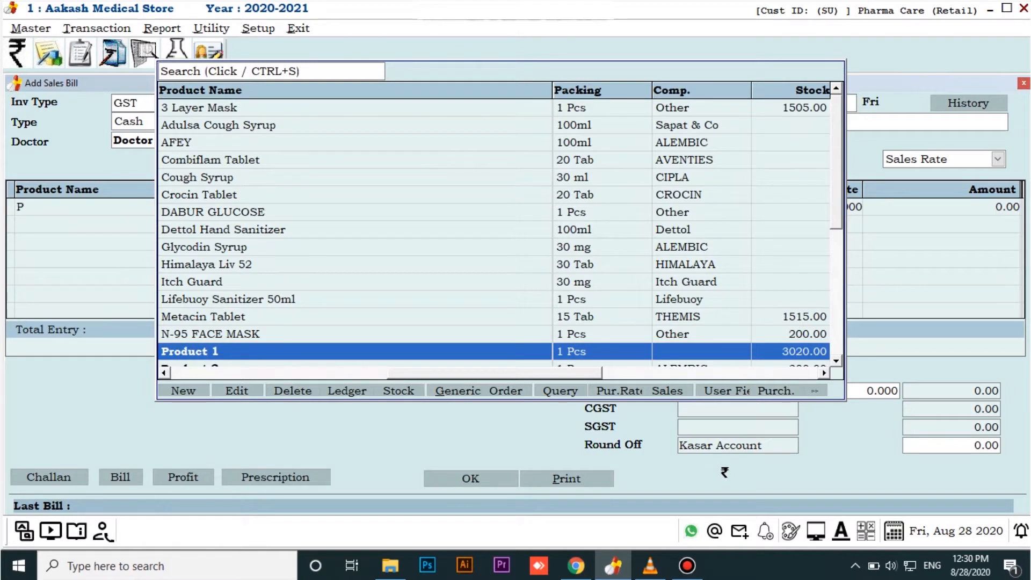
pyautogui.write('R')
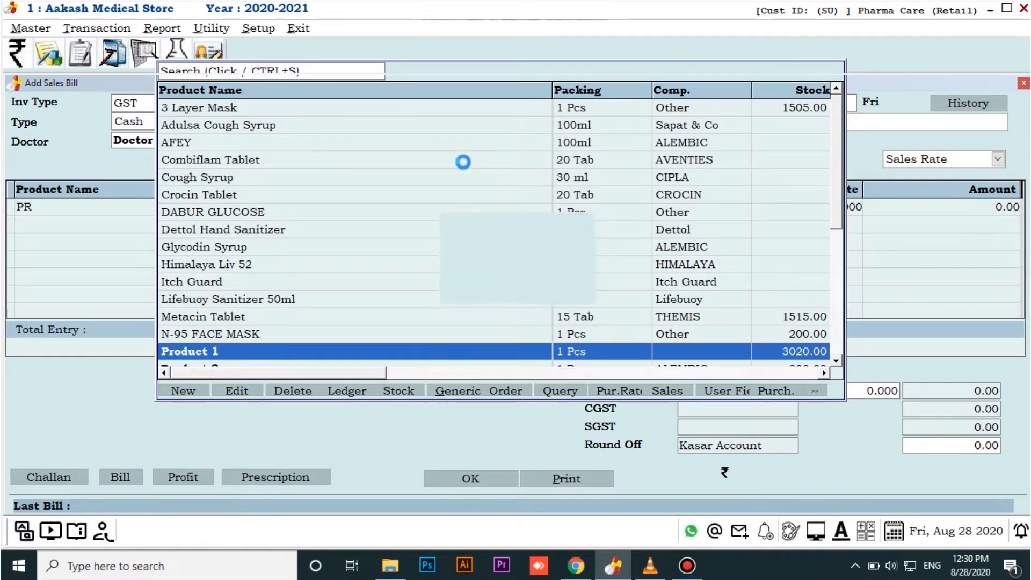
pyautogui.press('Return')
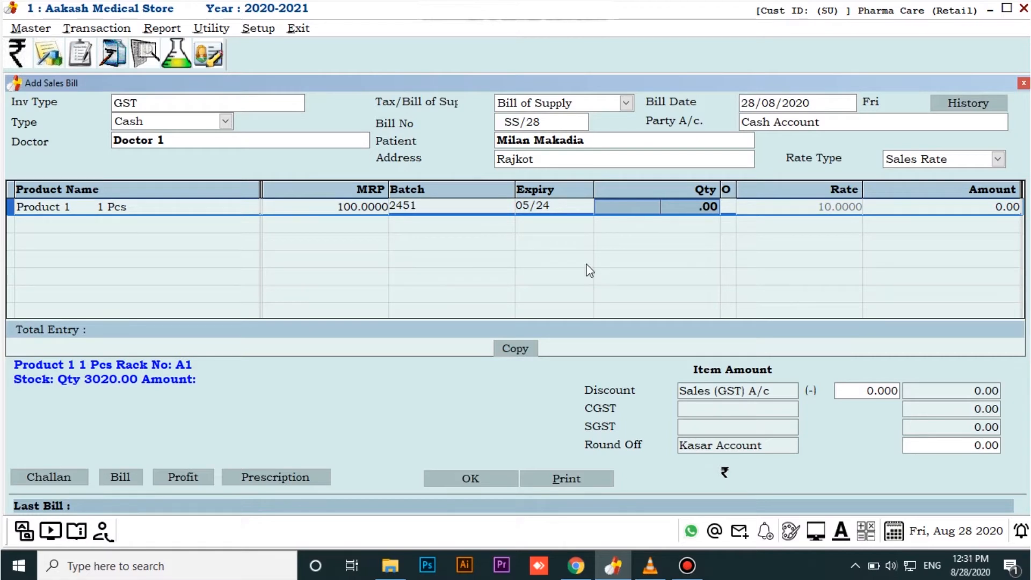
pyautogui.write('10')
pyautogui.press('Return')
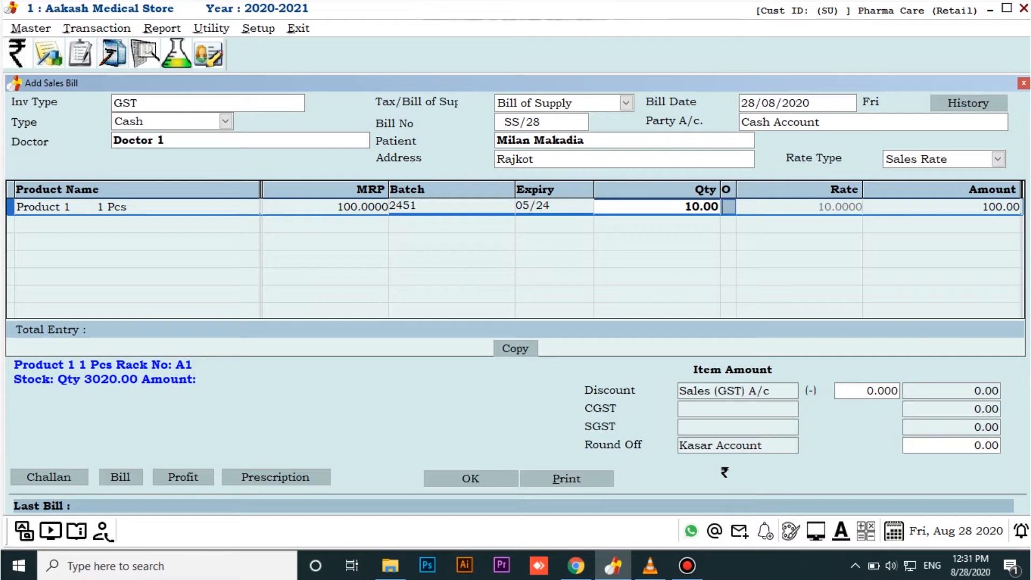
pyautogui.press('Return')
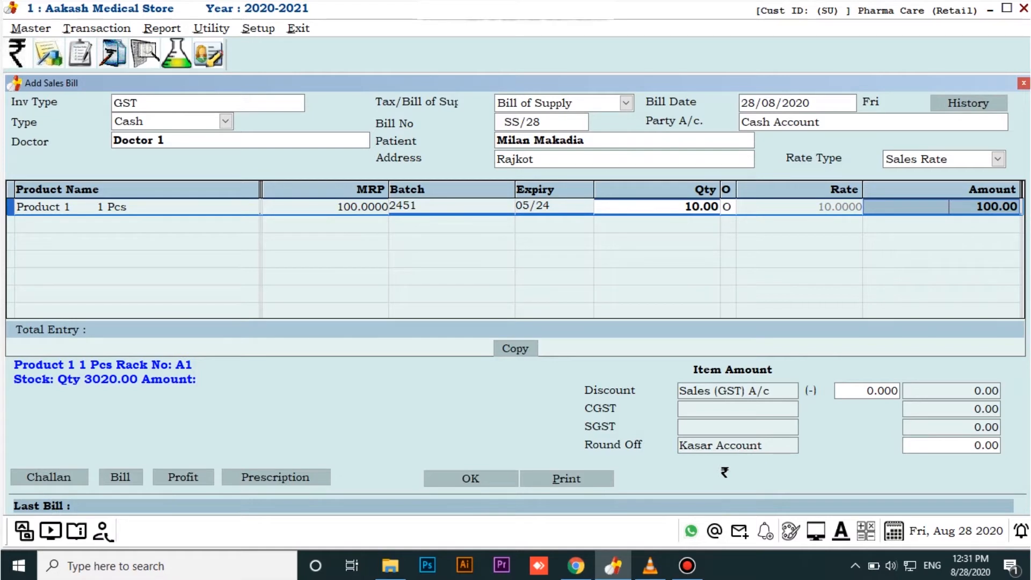
pyautogui.press('Return')
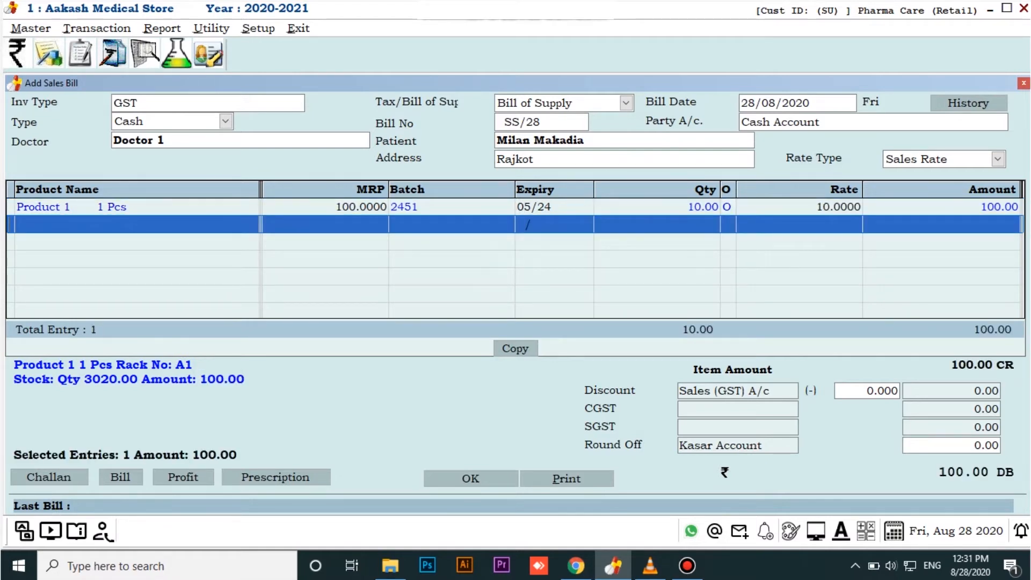
# Add Product 2 as the second bill item with quantity 10, leaving its O column blank
pyautogui.press('Return')
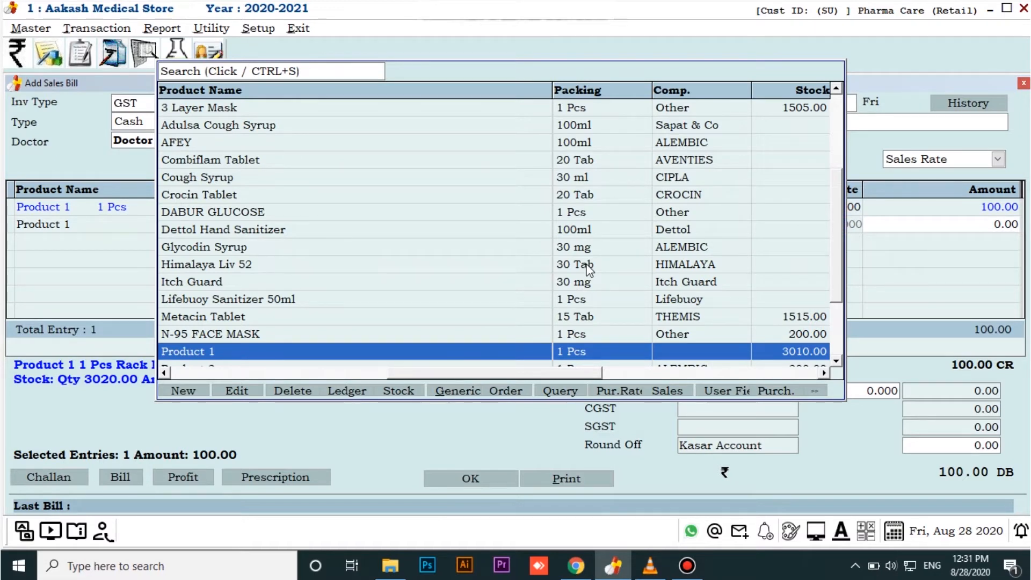
pyautogui.press('Down')
pyautogui.press('Return')
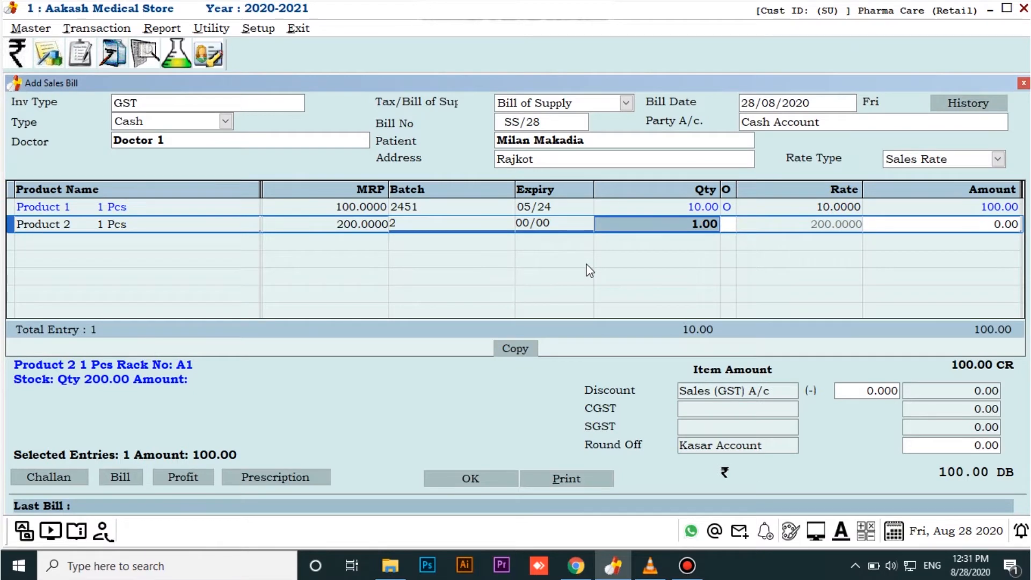
pyautogui.write('10')
pyautogui.press('Return')
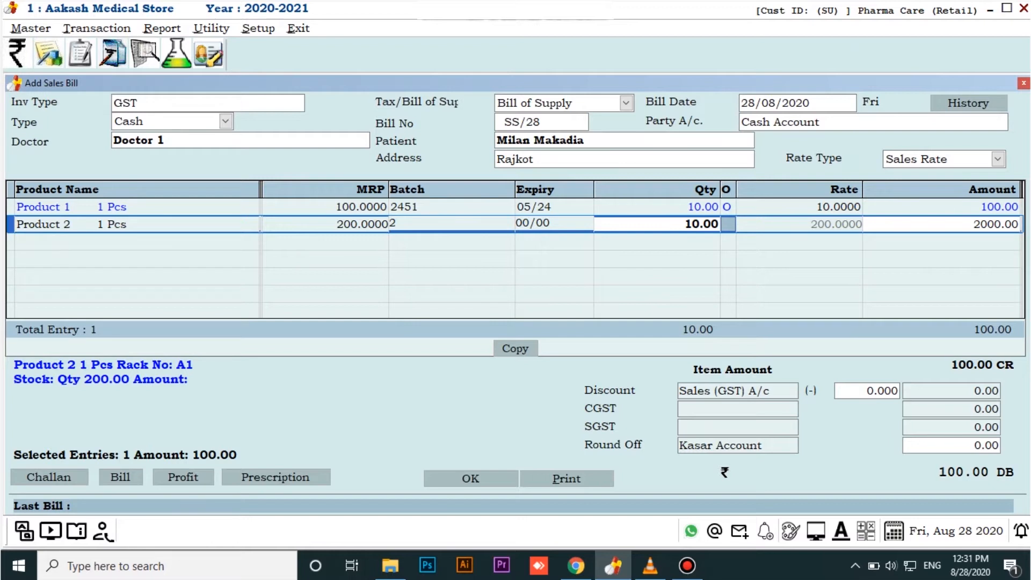
pyautogui.press('Return')
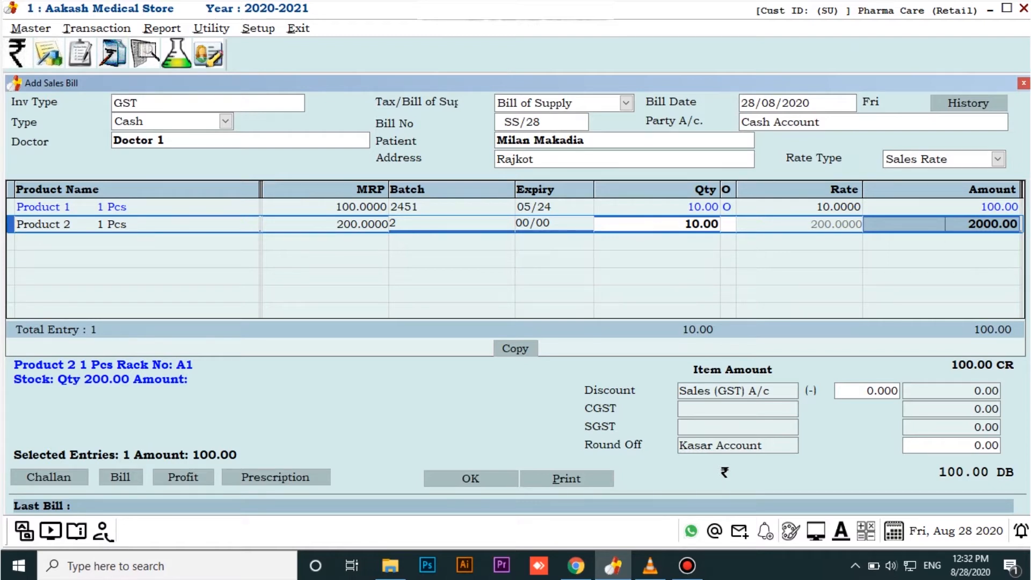
pyautogui.press('Return')
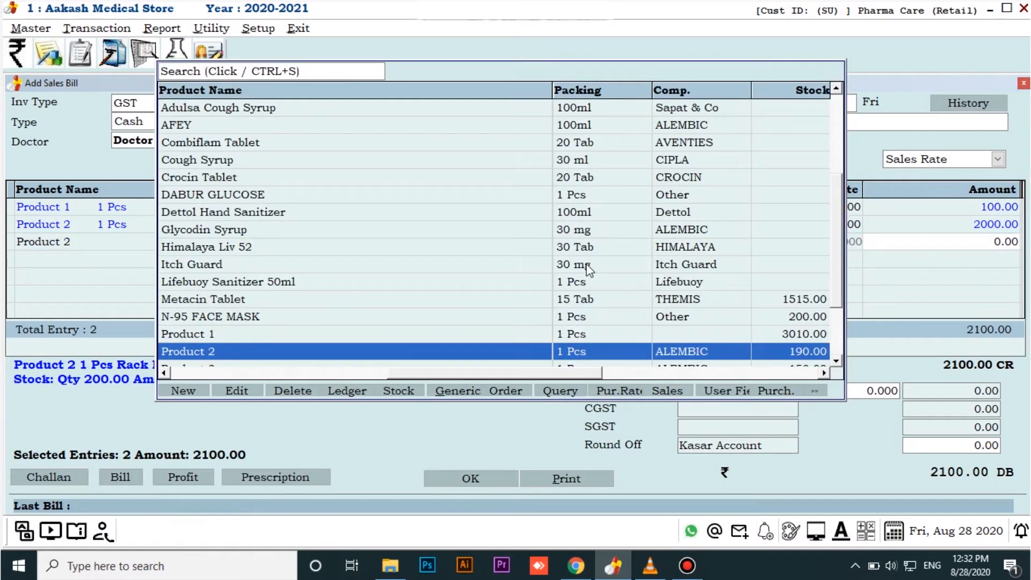
# Add Product 3 as the third bill item with quantity 12, leaving its O column blank
pyautogui.press('Down')
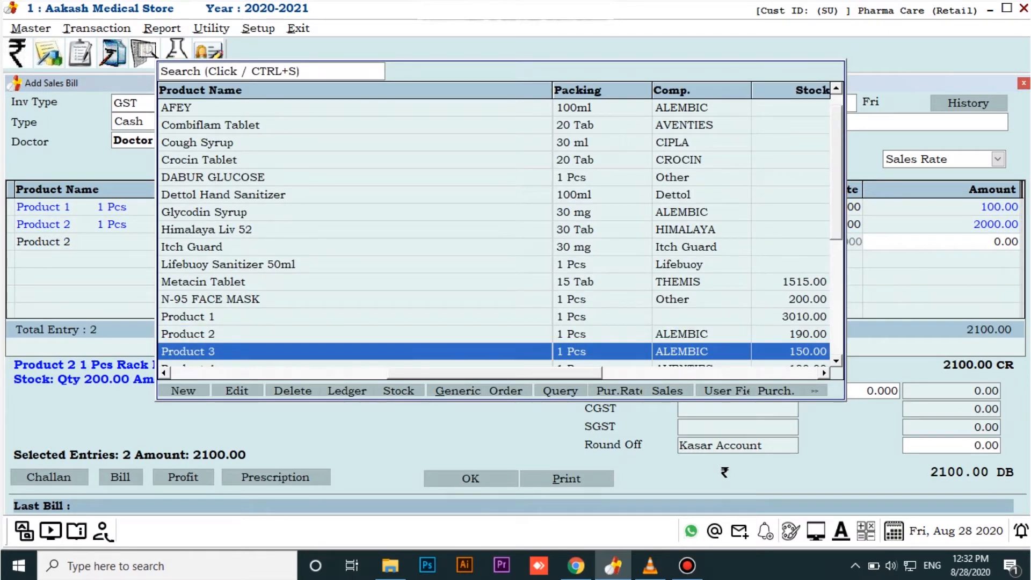
pyautogui.press('Return')
pyautogui.press('Return')
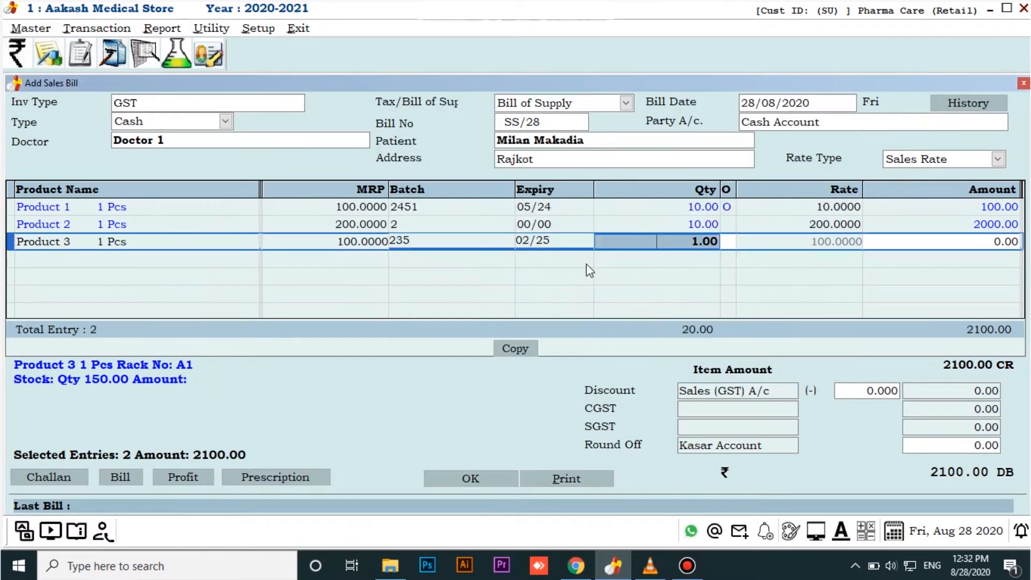
pyautogui.write('12')
pyautogui.press('Return')
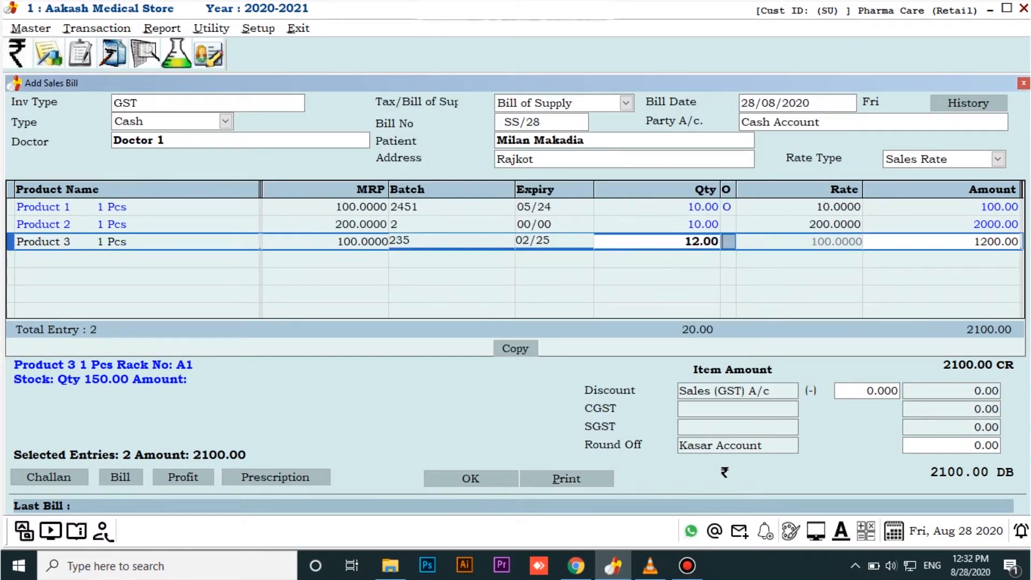
pyautogui.press('Return')
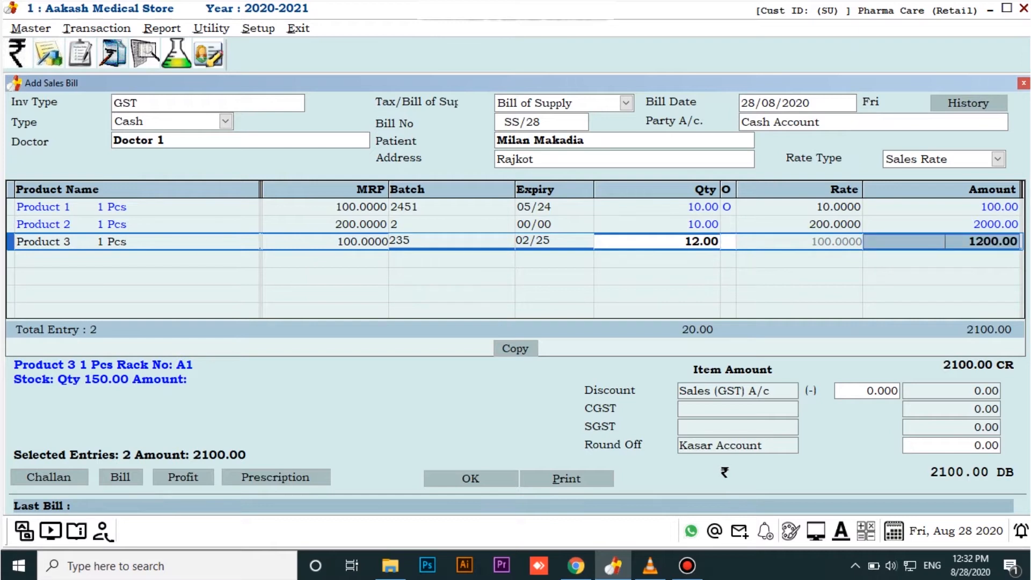
pyautogui.press('Return')
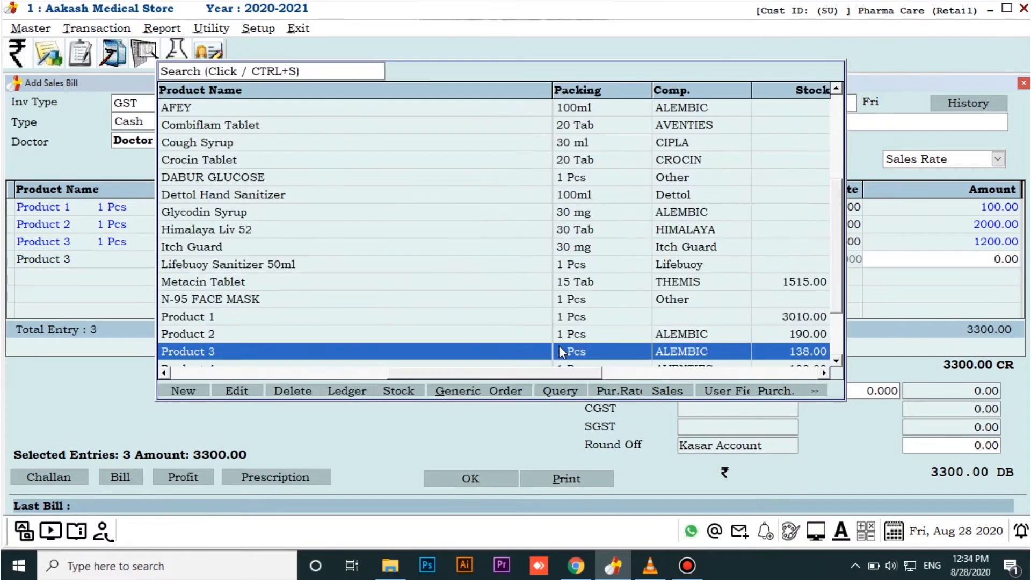
# Choose N-95 FACE MASK as the fourth bill item
pyautogui.press('Up')
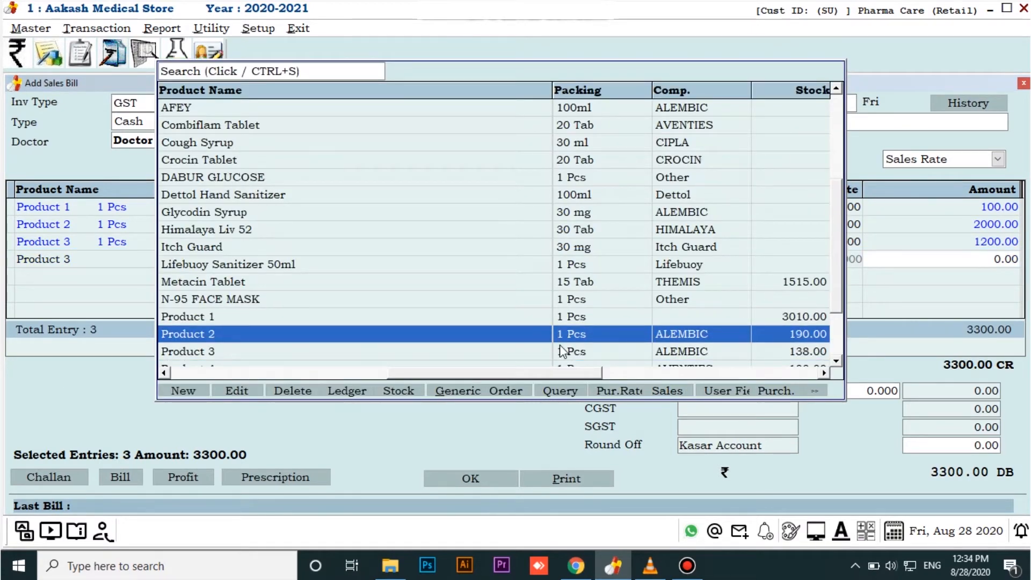
pyautogui.press('Up')
pyautogui.press('Up')
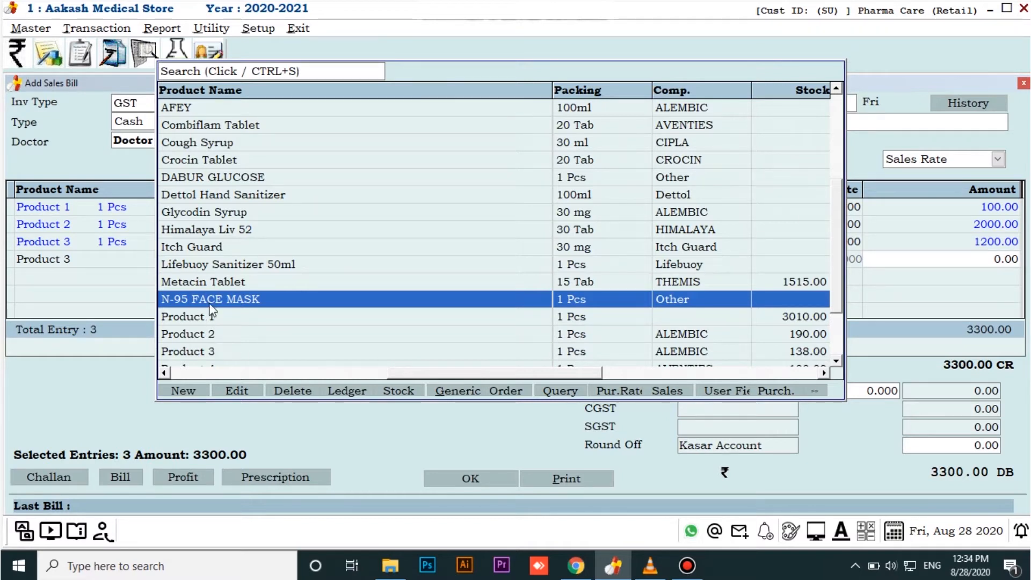
pyautogui.doubleClick(395, 299)
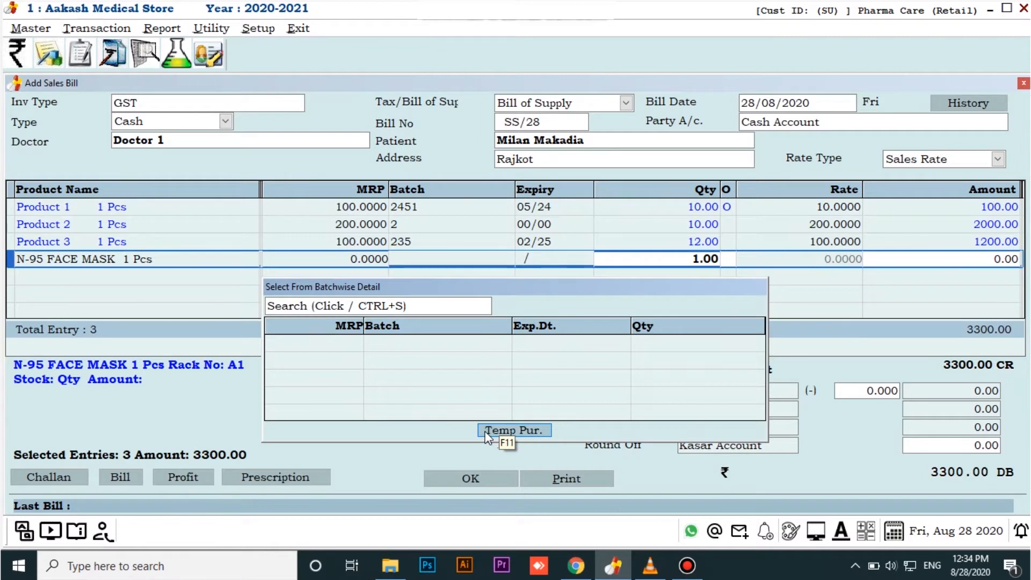
# Record a temporary purchase of 200 N-95 FACE MASK pieces, keeping MRP 65.00, batch BB02 and expiry 03/25
pyautogui.click(488, 431)
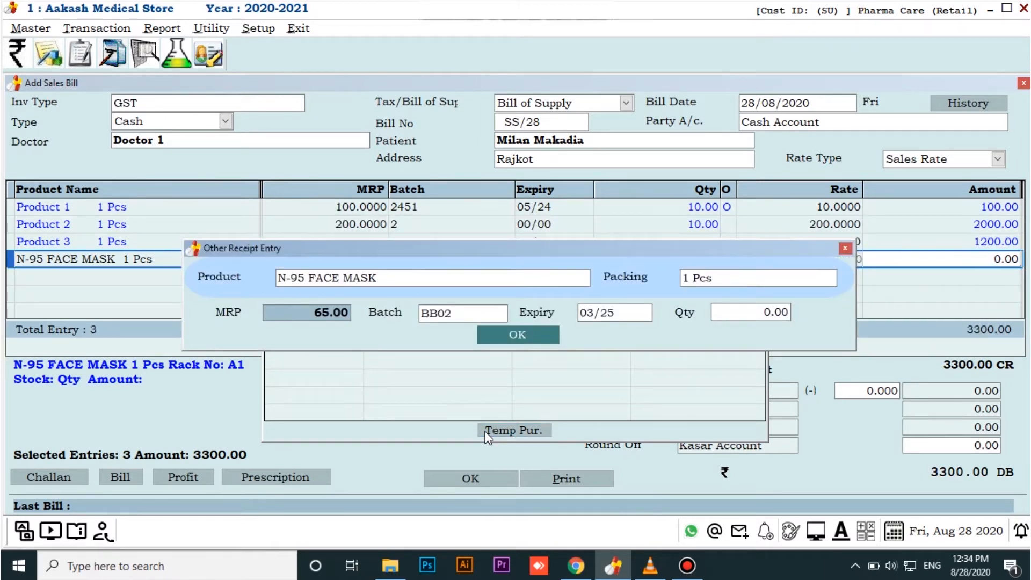
pyautogui.press('Return')
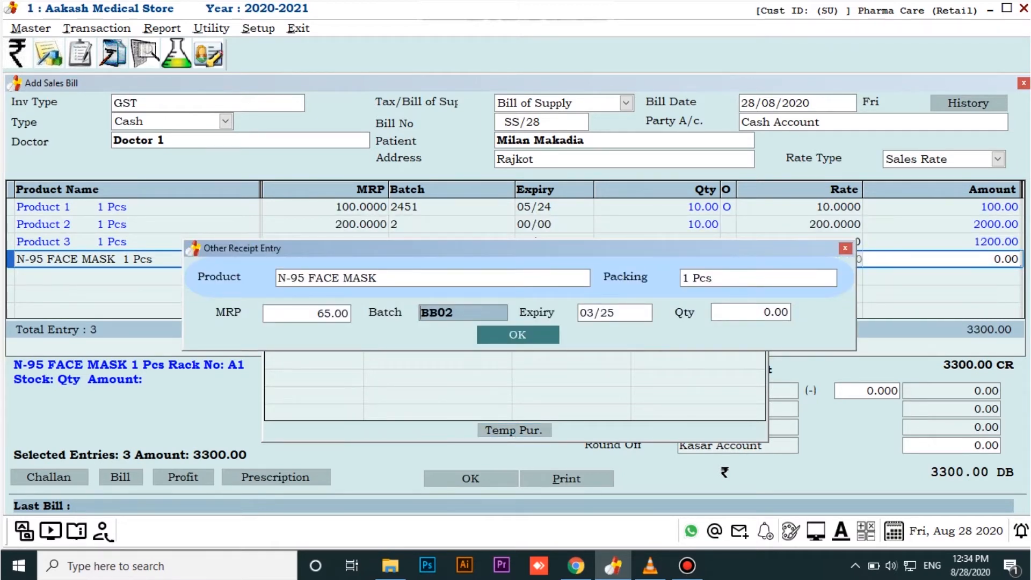
pyautogui.press('Return')
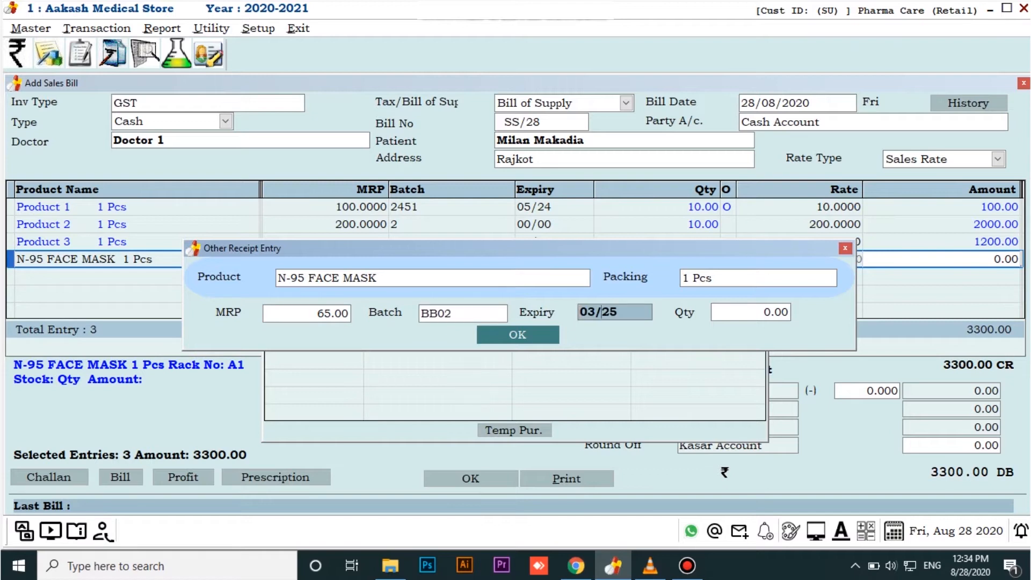
pyautogui.press('Return')
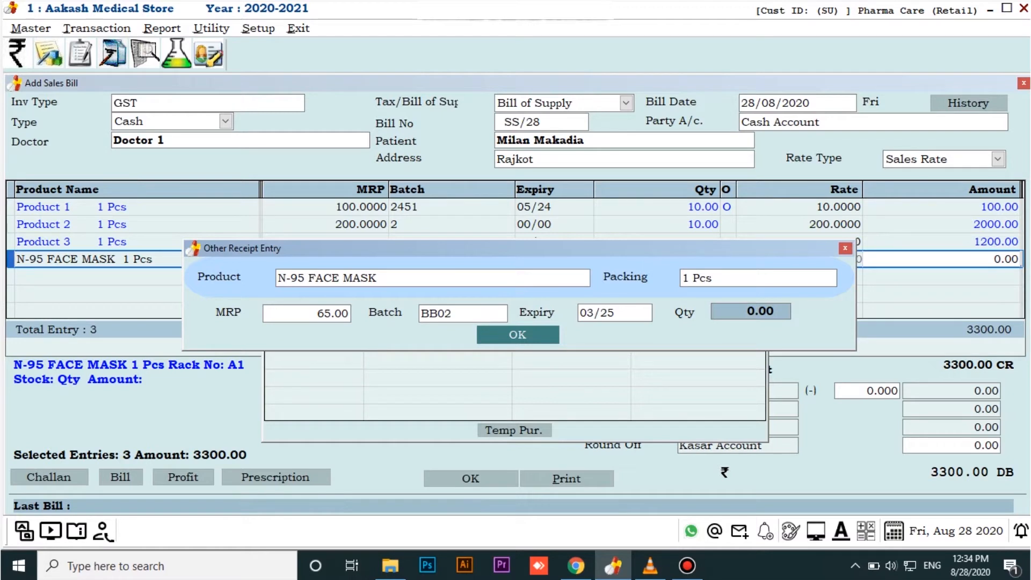
pyautogui.write('200')
pyautogui.click(521, 333)
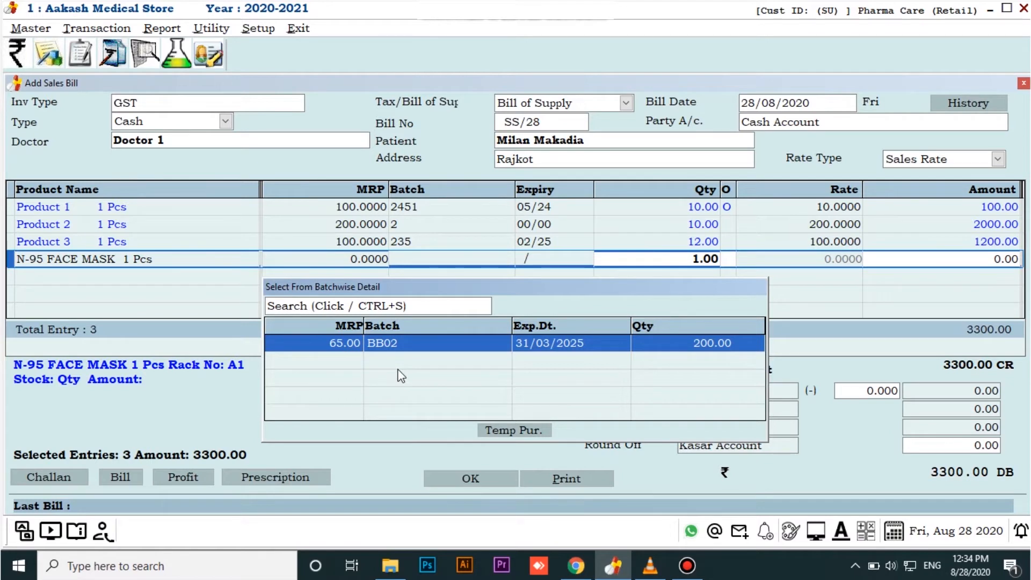
# Bill the N-95 FACE MASK from batch BB02 with quantity 15 and mark its O column with O
pyautogui.press('Return')
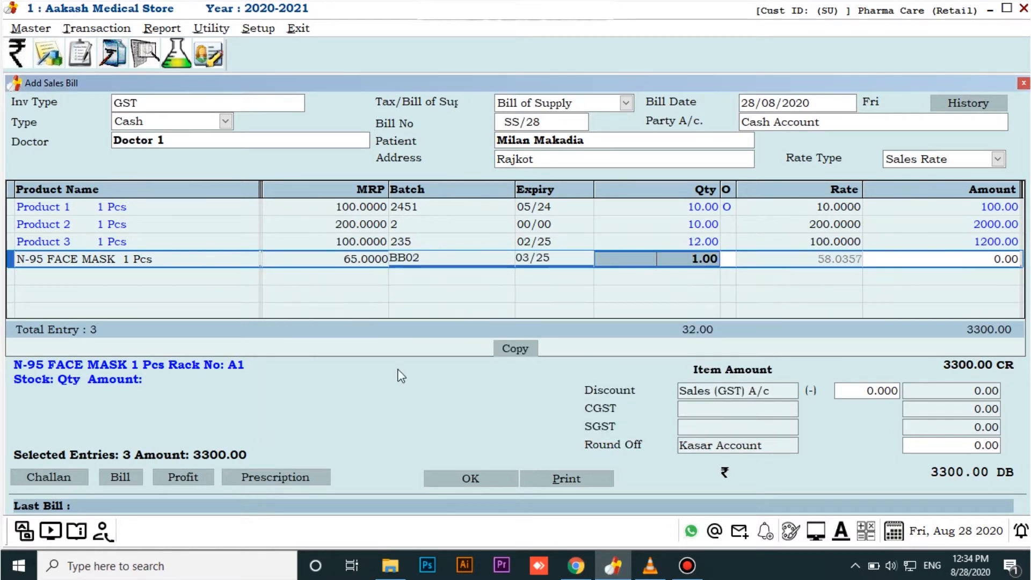
pyautogui.write('15')
pyautogui.press('Return')
pyautogui.press('Return')
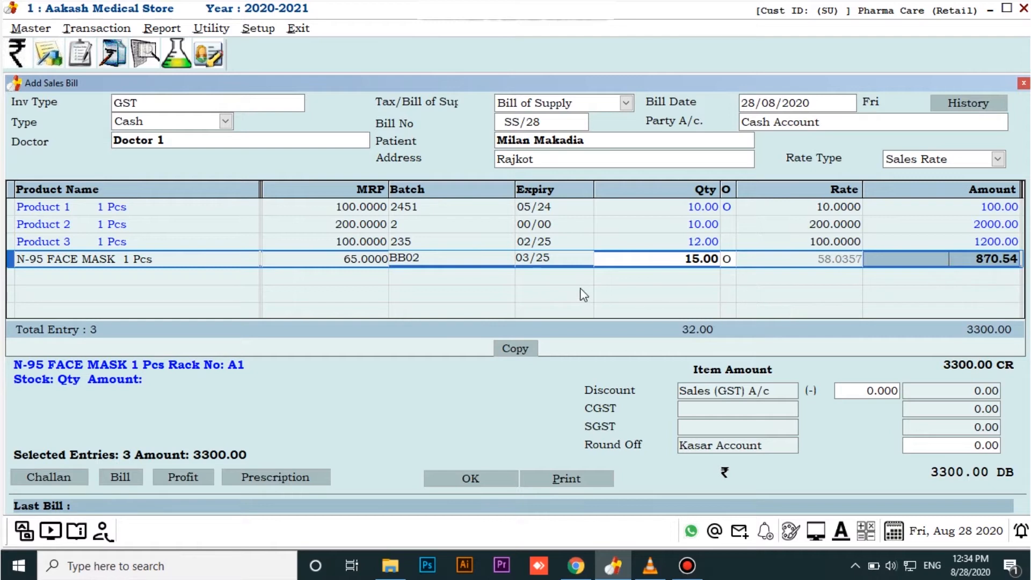
pyautogui.press('Return')
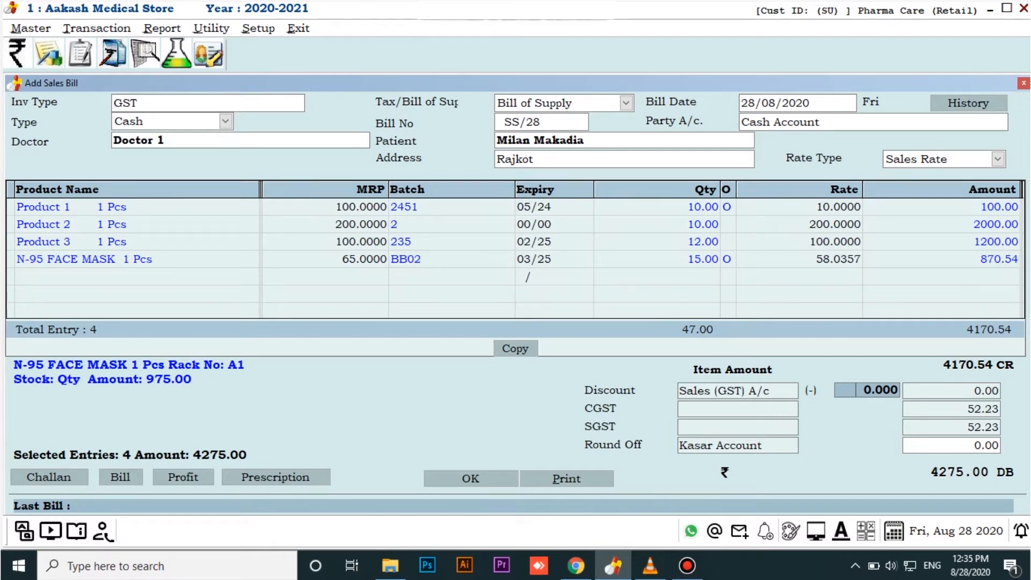
# Apply a 3% discount and save the bill with the Print option, declining the printout and leaving the entry form
pyautogui.write('3')
pyautogui.press('Return')
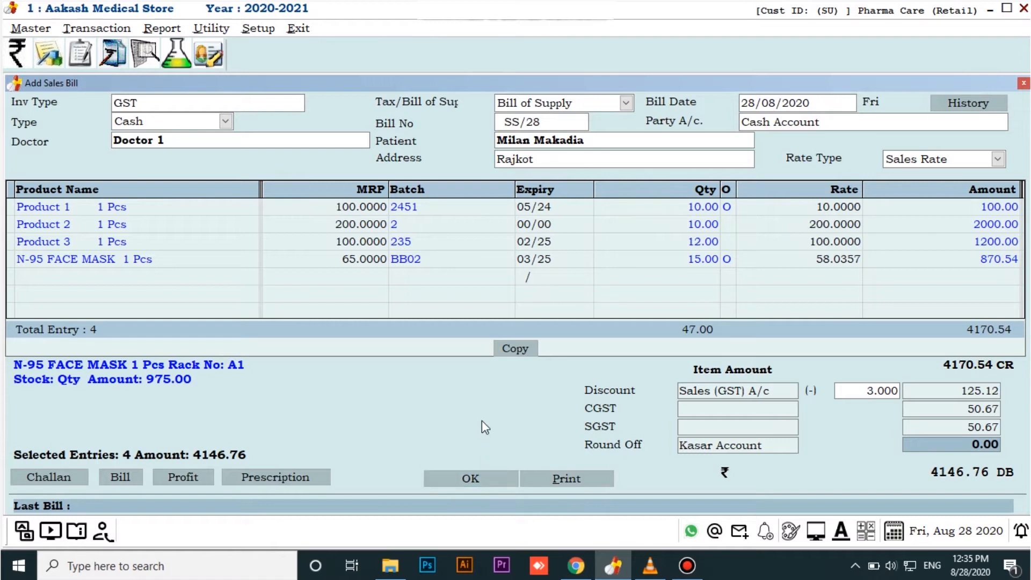
pyautogui.hotkey('alt', 'p')
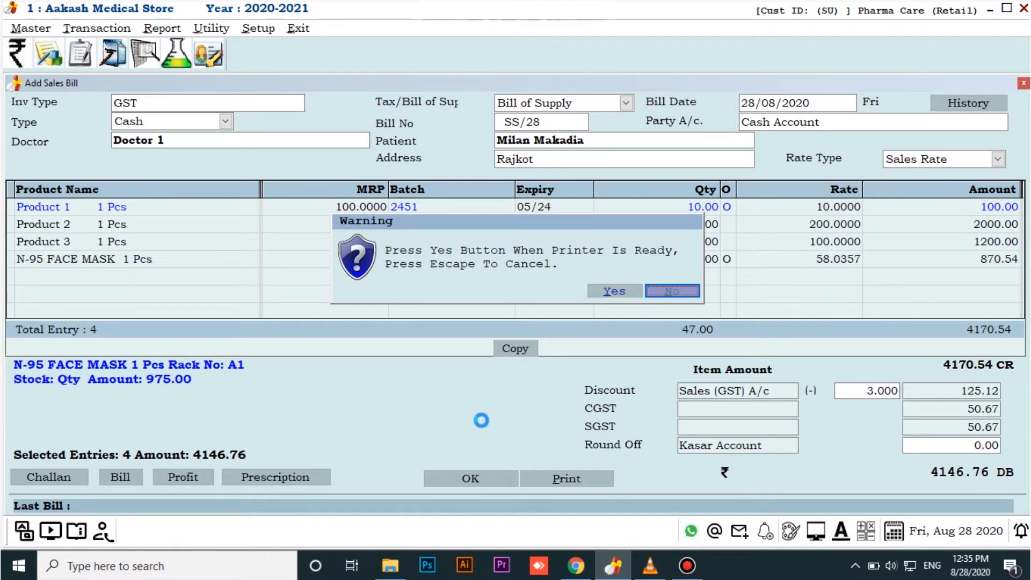
pyautogui.press('Left')
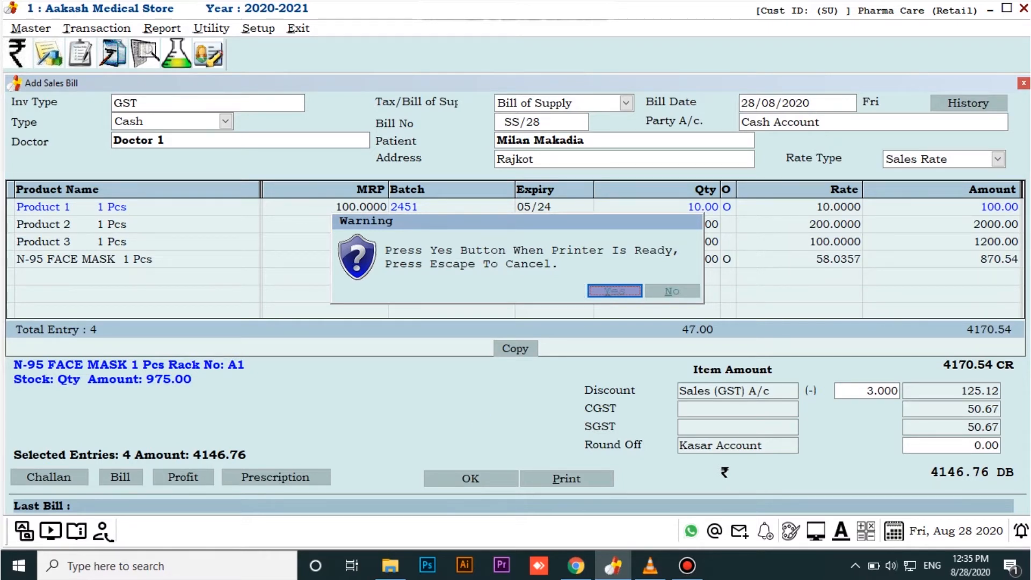
pyautogui.press('Right')
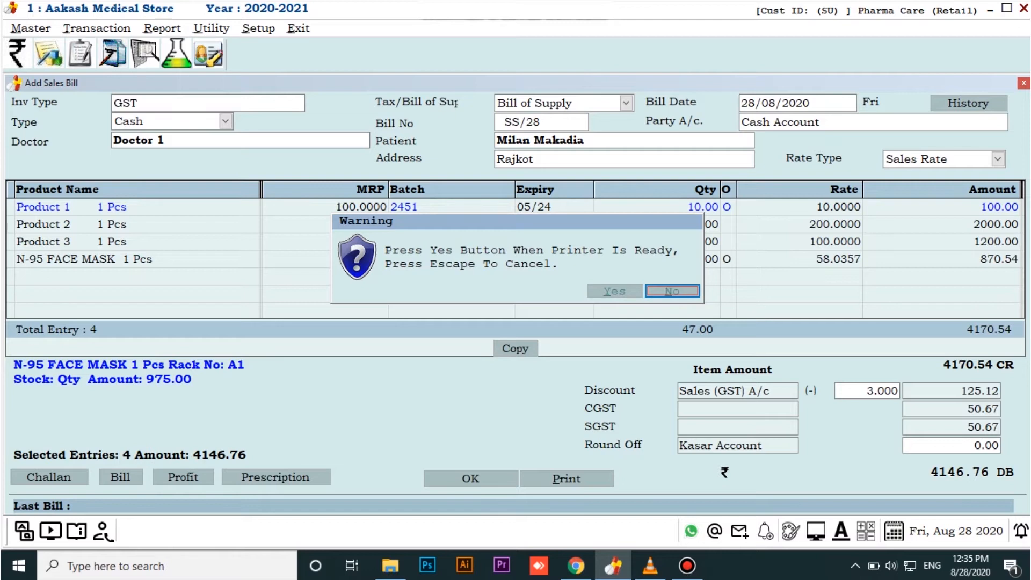
pyautogui.press('Return')
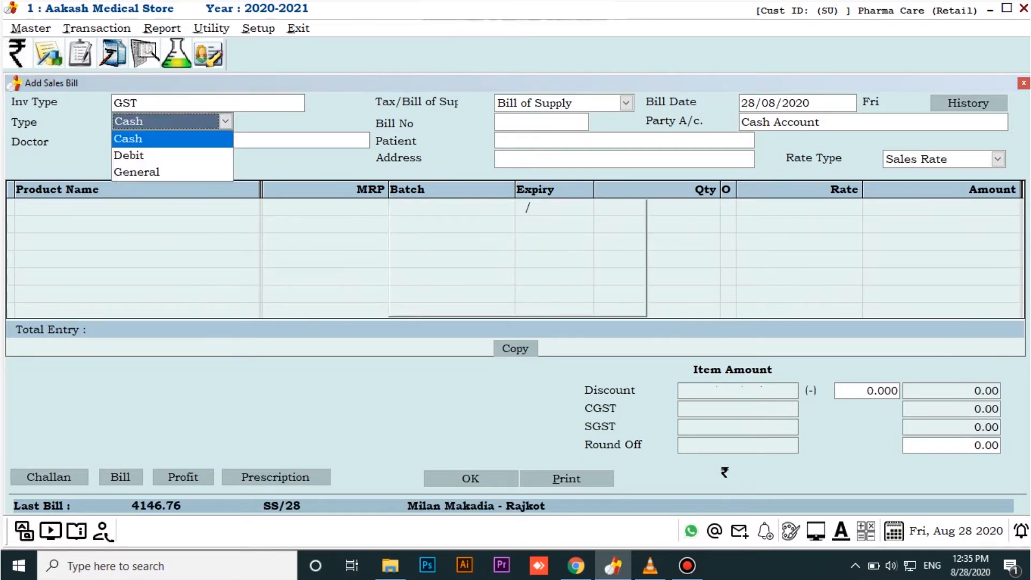
pyautogui.press('Escape')
pyautogui.press('Escape')
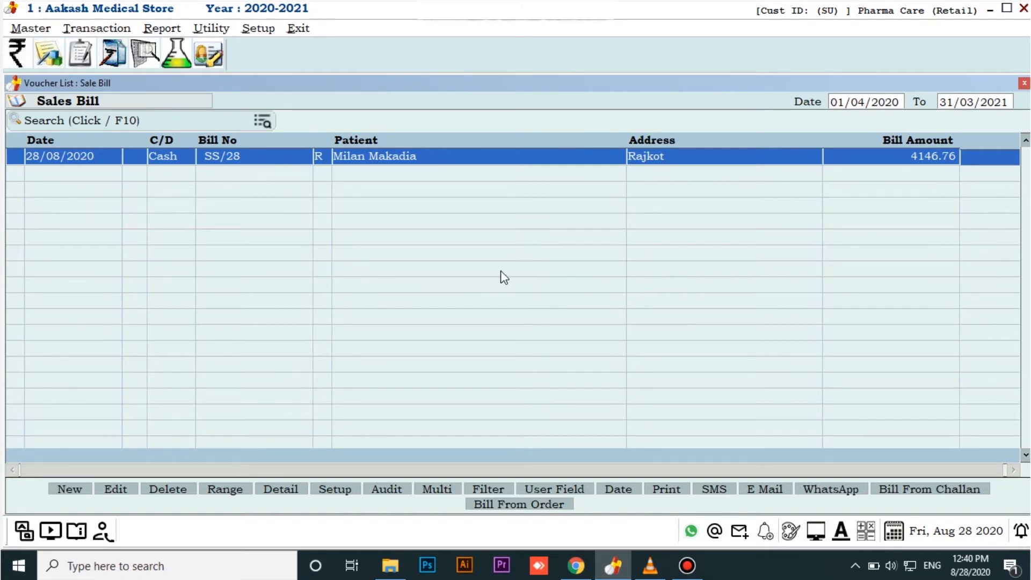
# Start a new GST cash sales bill with Doctor 1 as the doctor and Patient 0 as the patient
pyautogui.press('Return')
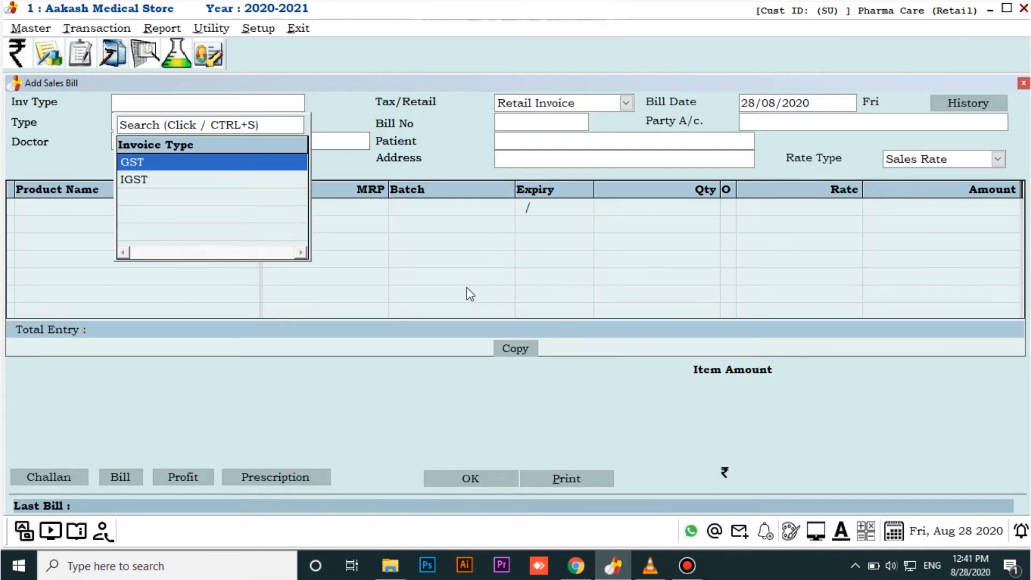
pyautogui.press('Return')
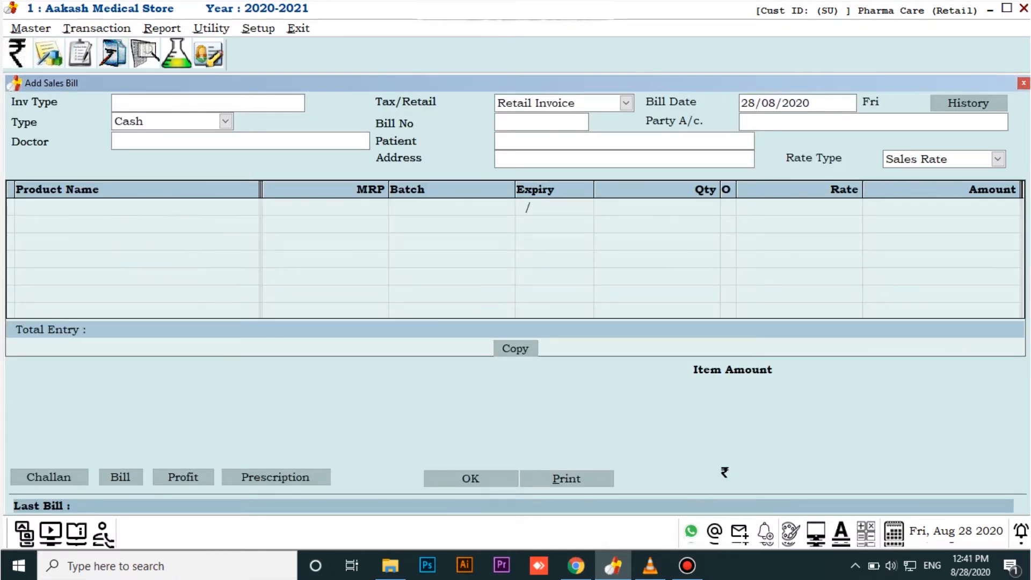
pyautogui.press('Return')
pyautogui.press('Return')
pyautogui.press('p')
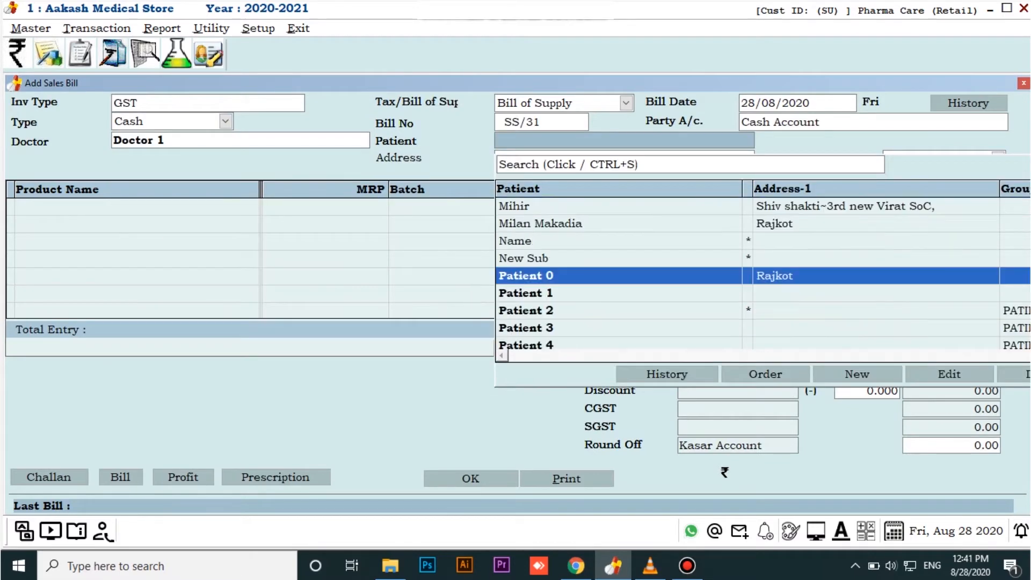
pyautogui.press('Return')
pyautogui.press('Return')
pyautogui.press('Return')
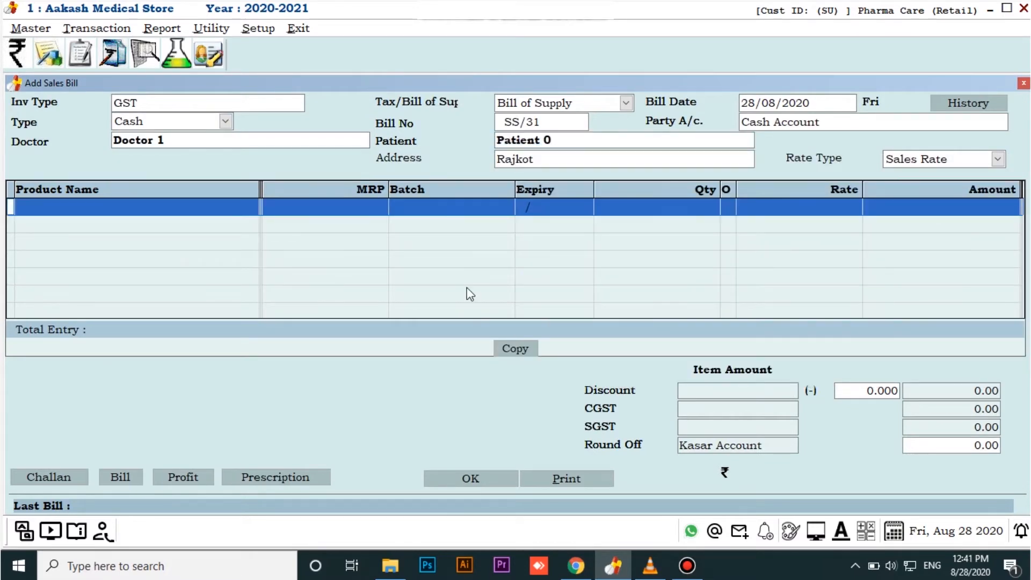
# Add Product 1 as the new bill's first item with quantity 10, leaving its O column blank
pyautogui.write('P')
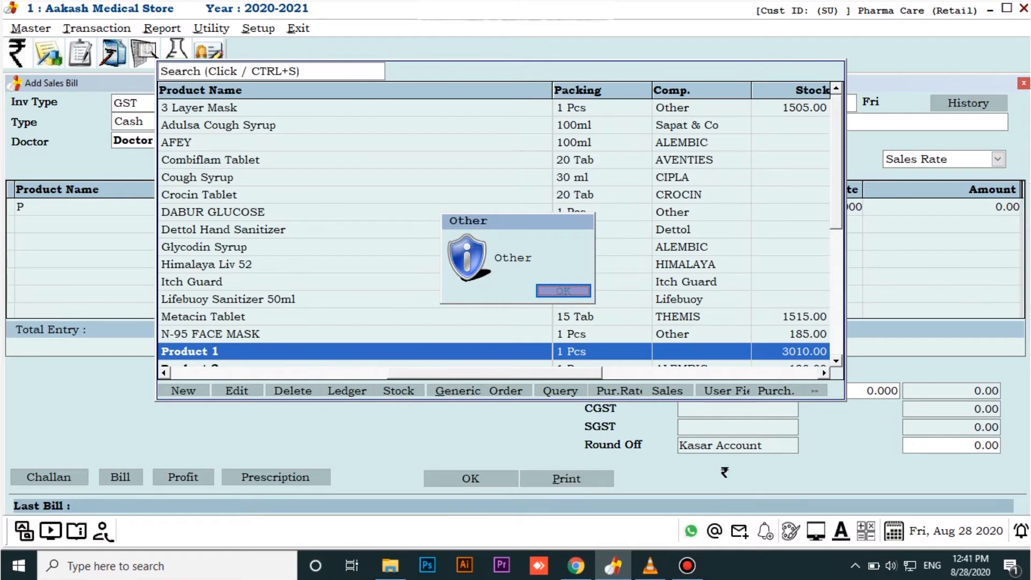
pyautogui.press('Return')
pyautogui.press('Return')
pyautogui.write('10')
pyautogui.press('Return')
pyautogui.press('Return')
pyautogui.press('Return')
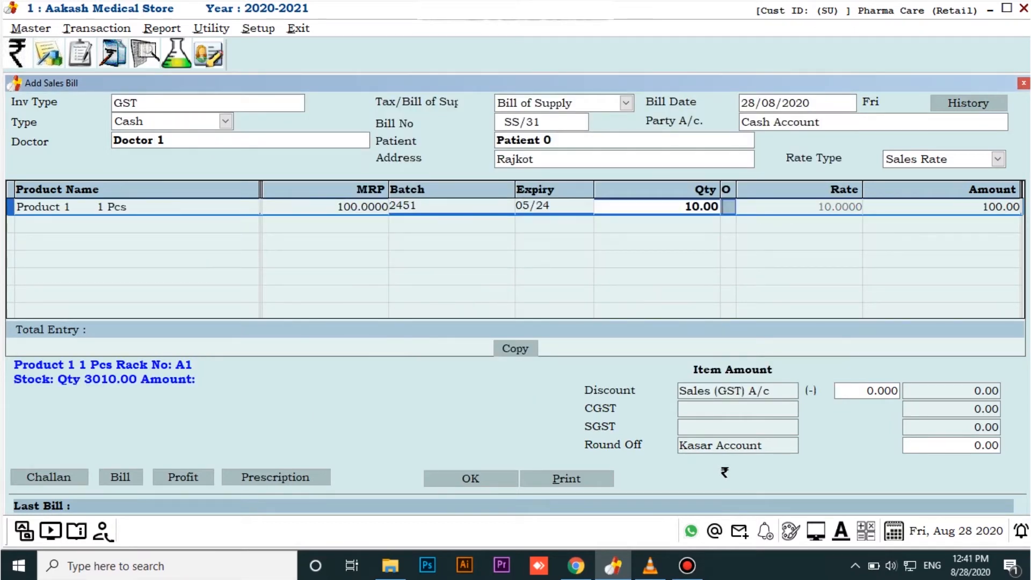
# Add Product 2 as the new bill's second item with quantity 12, leaving its O column blank
pyautogui.press('Down')
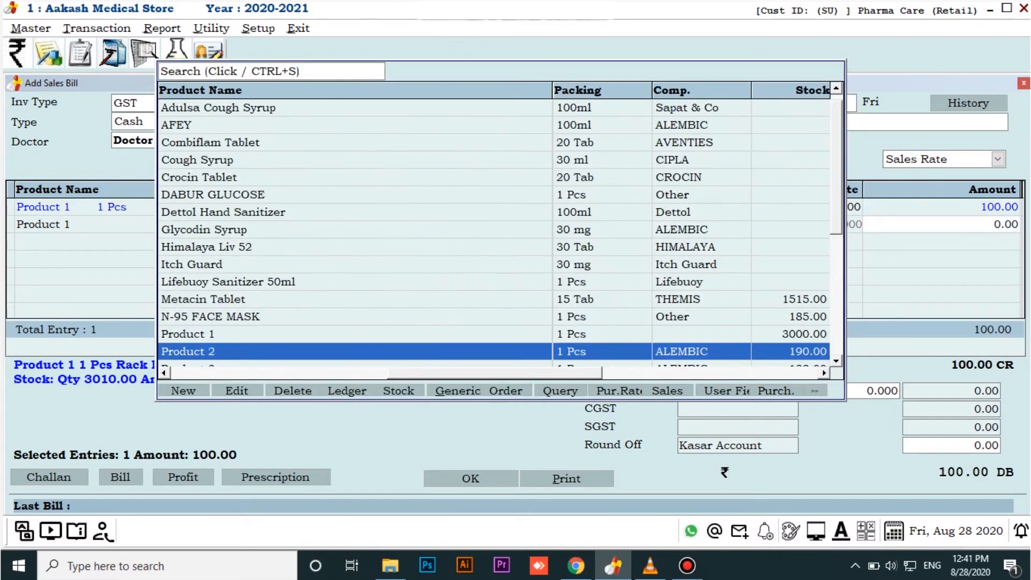
pyautogui.press('Return')
pyautogui.press('Return')
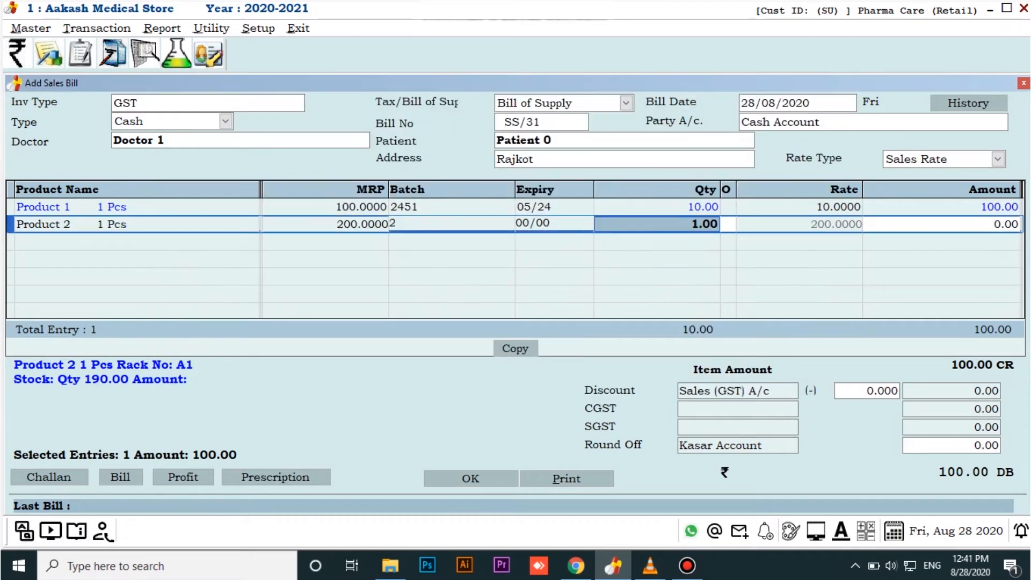
pyautogui.write('12')
pyautogui.press('Return')
pyautogui.press('Return')
pyautogui.press('Return')
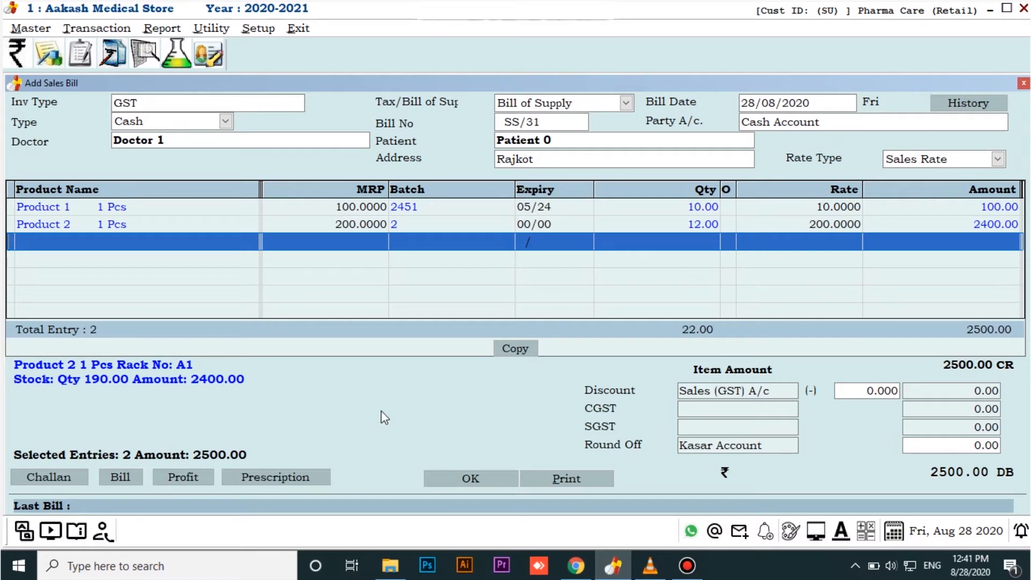
# Clear the selection of the existing items and add Product 3 as the bill's third item with quantity 20, leaving its O column blank
pyautogui.hotkey('ctrl', 'space')
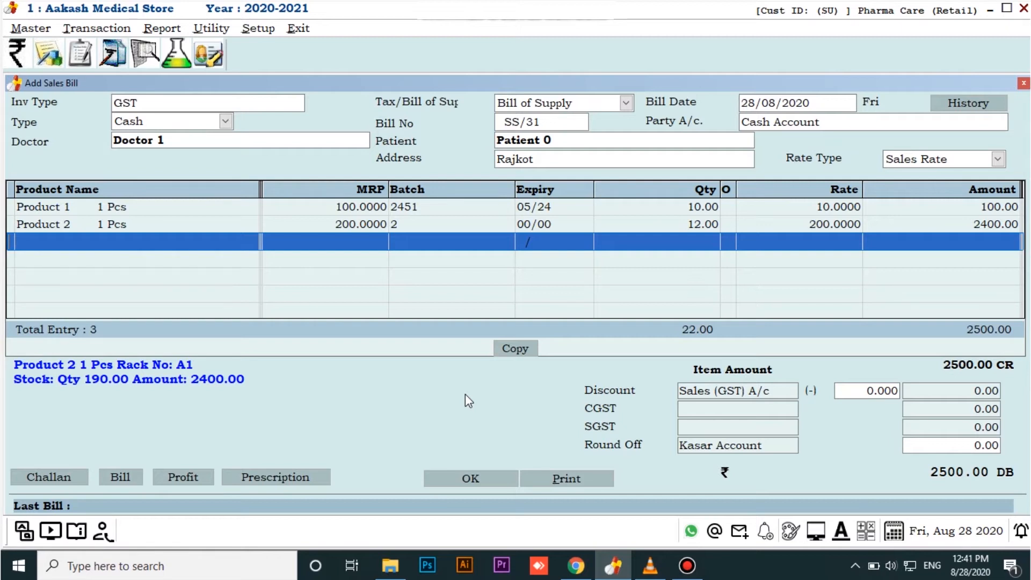
pyautogui.press('Return')
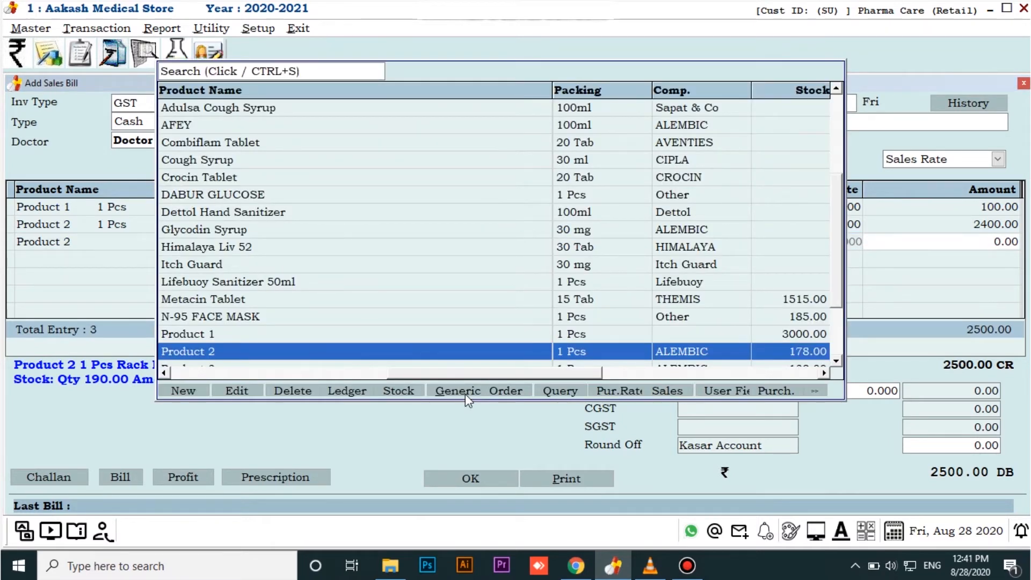
pyautogui.press('Down')
pyautogui.press('Return')
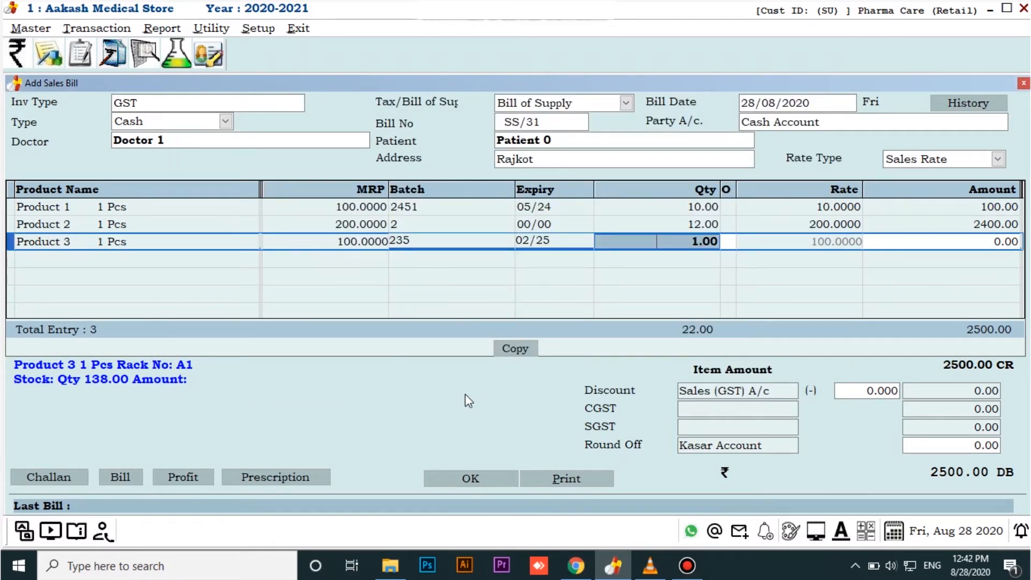
pyautogui.write('20')
pyautogui.press('Return')
pyautogui.press('Return')
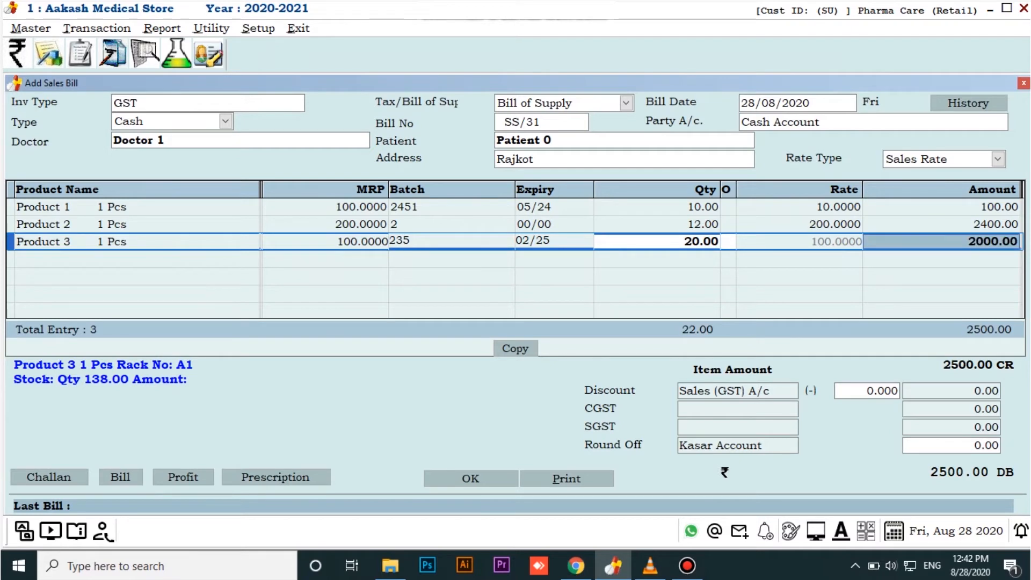
pyautogui.press('Return')
# Split the Product 3 item off into a separate GST cash bill with Doctor 1 as the doctor and Patient 3 as the patient
pyautogui.press('Up')
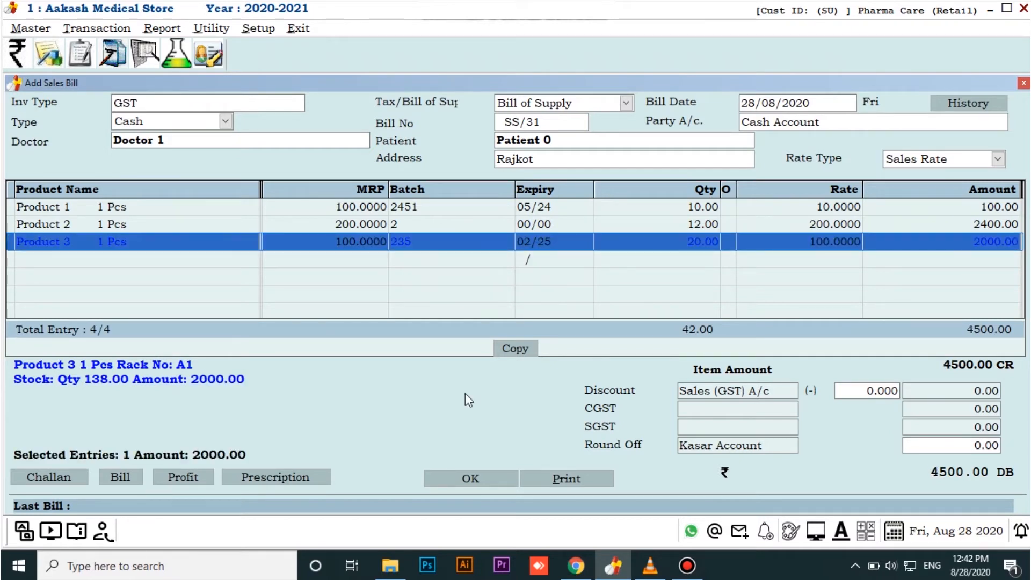
pyautogui.click(127, 475)
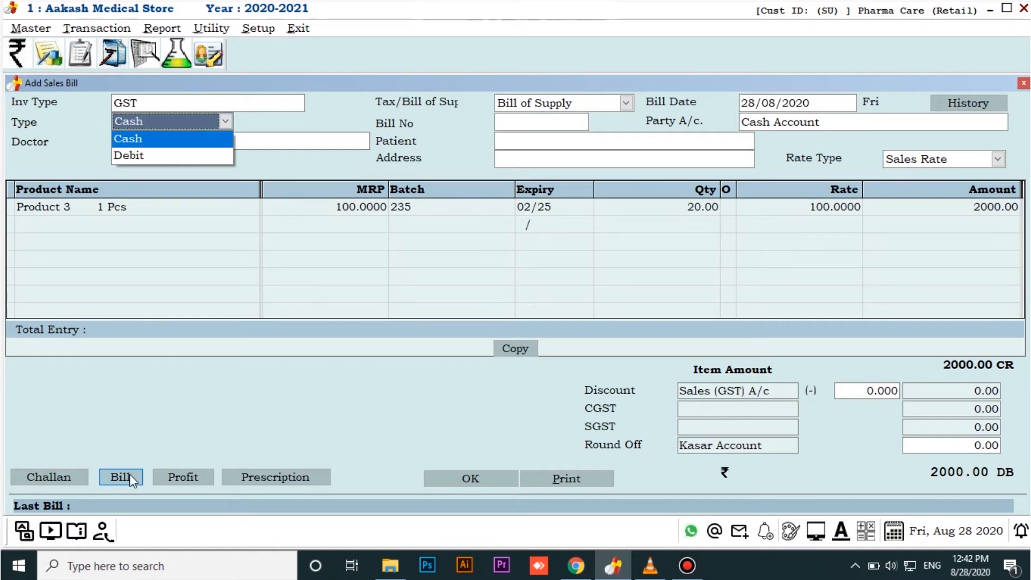
pyautogui.press('Return')
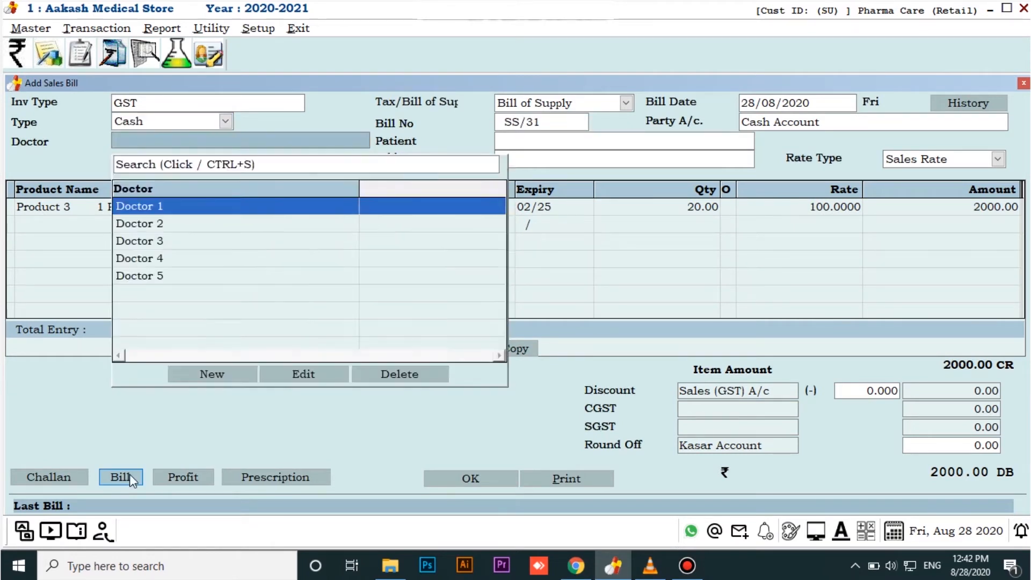
pyautogui.press('Return')
pyautogui.press('p')
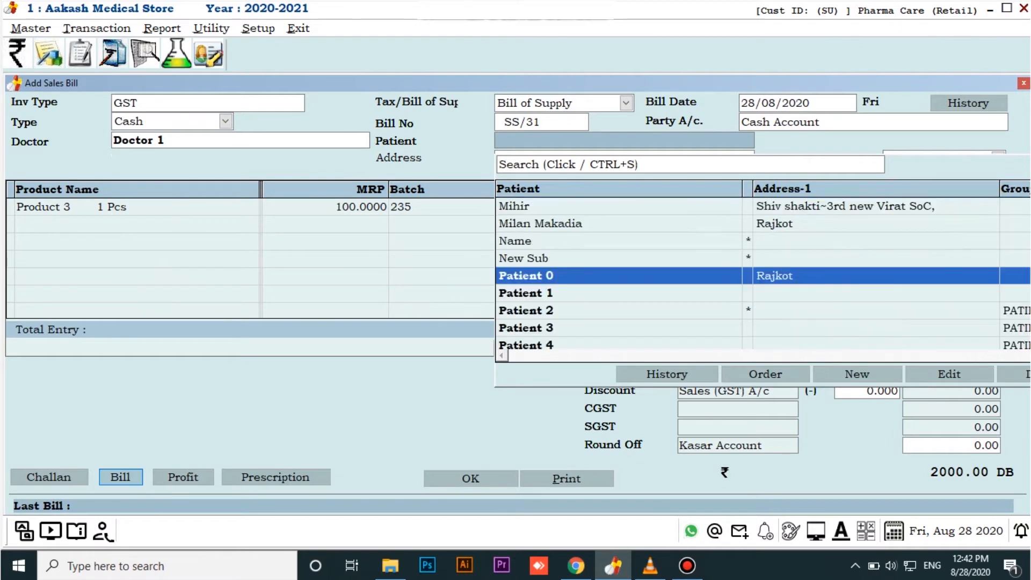
pyautogui.press('Down')
pyautogui.press('Down')
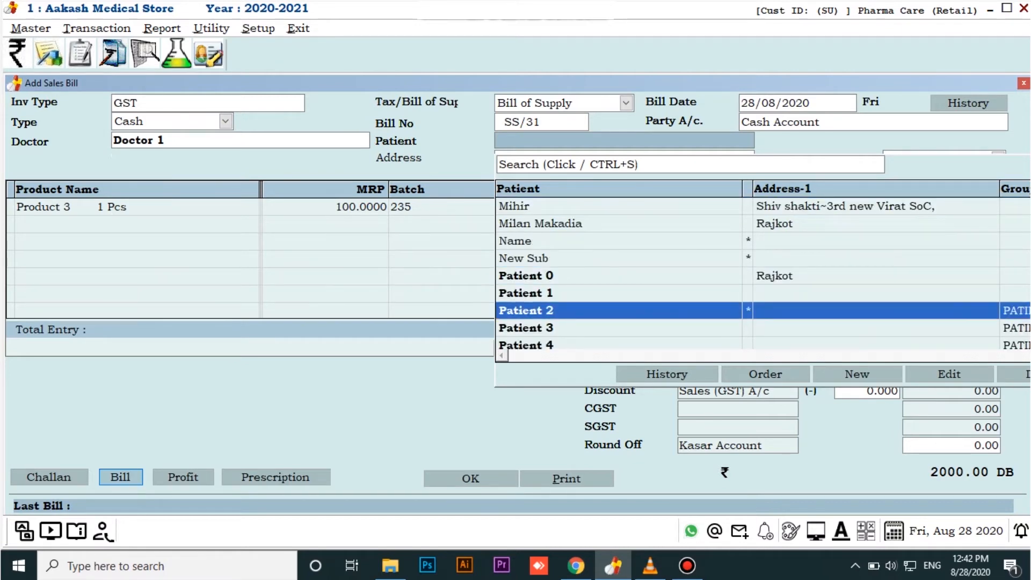
pyautogui.press('Down')
pyautogui.press('Return')
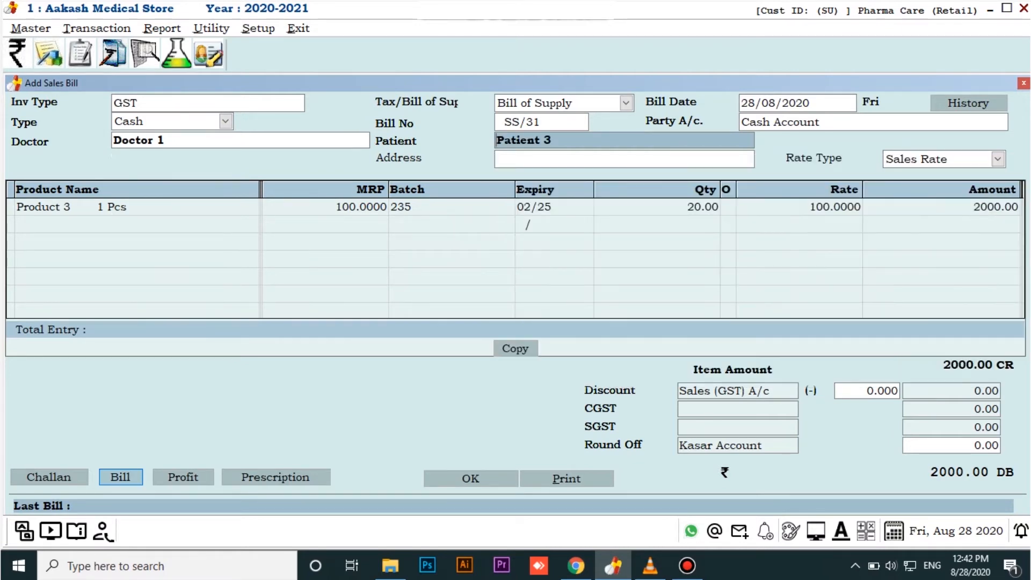
pyautogui.press('Return')
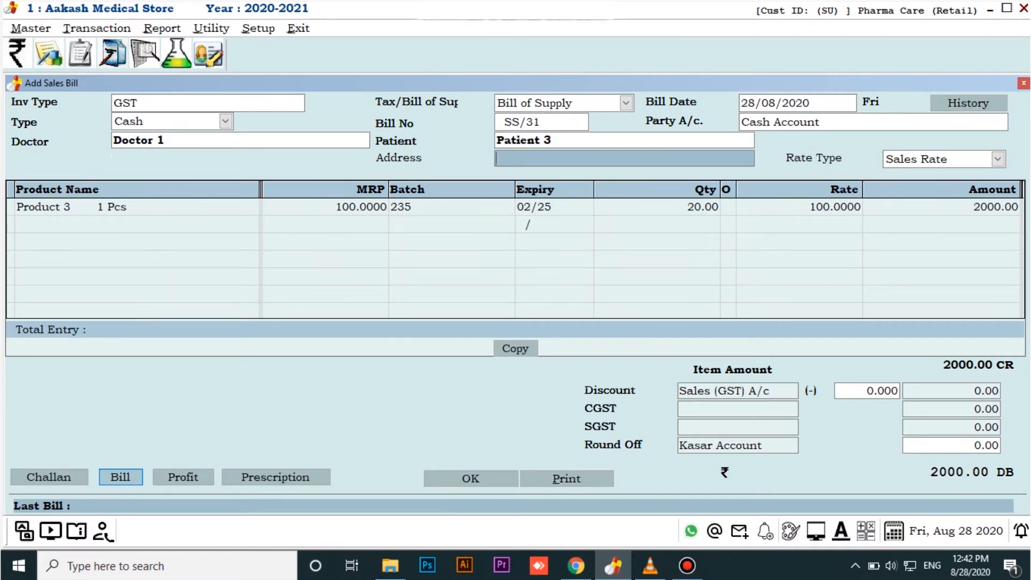
pyautogui.press('Return')
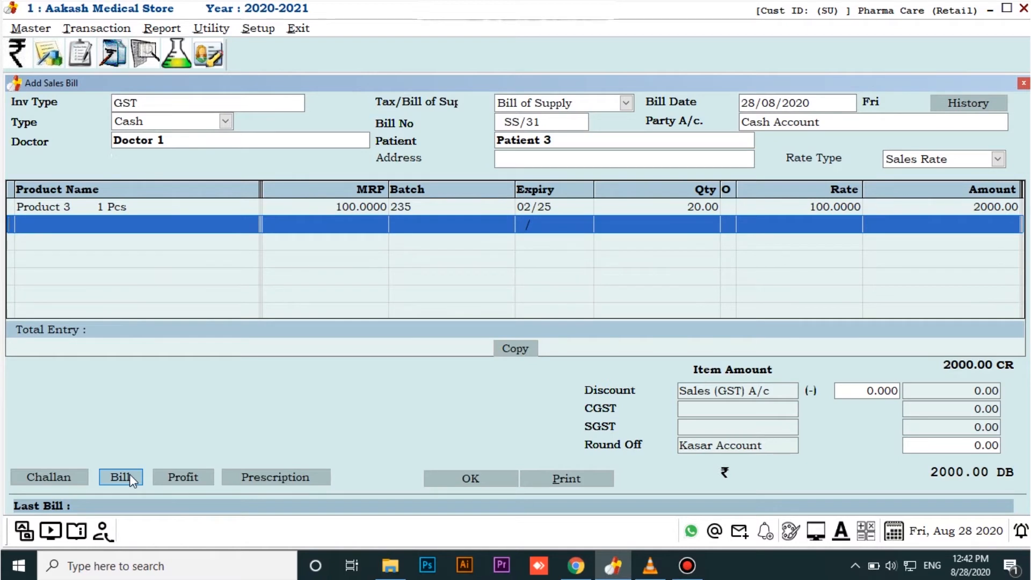
# Save the separate Patient 3 bill and return to the original bill for Patient 0
pyautogui.press('Up')
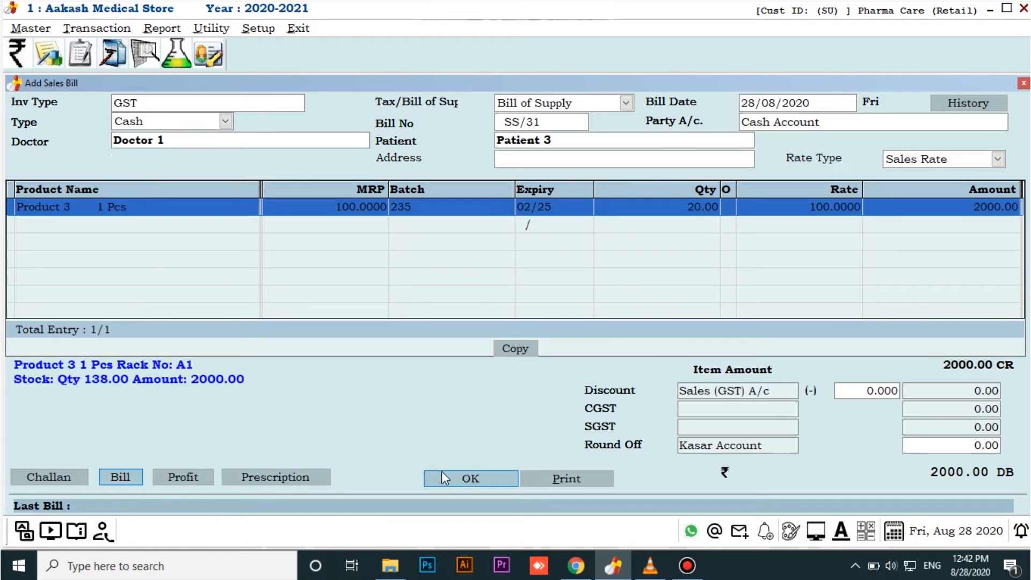
pyautogui.click(459, 478)
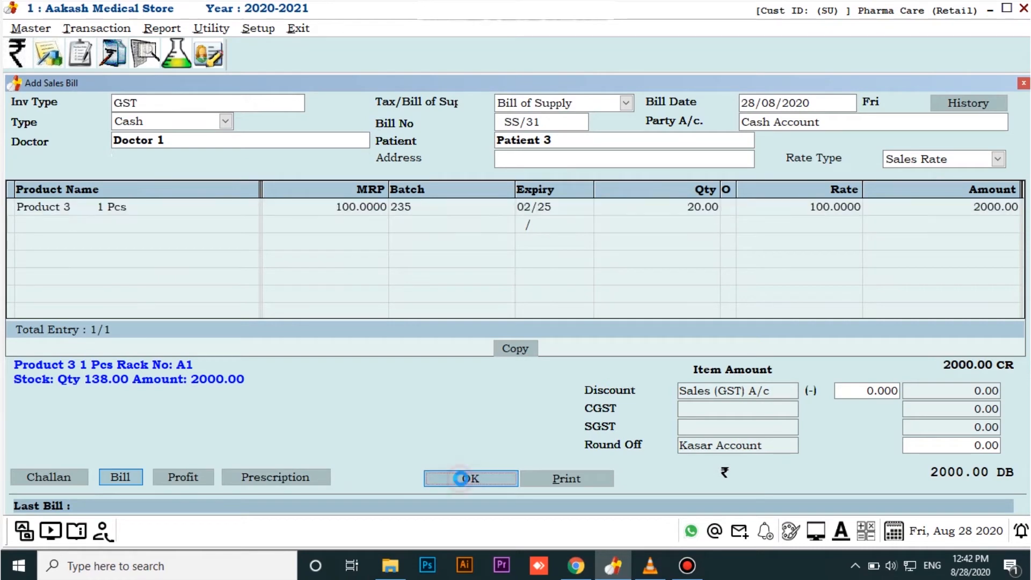
pyautogui.press('Escape')
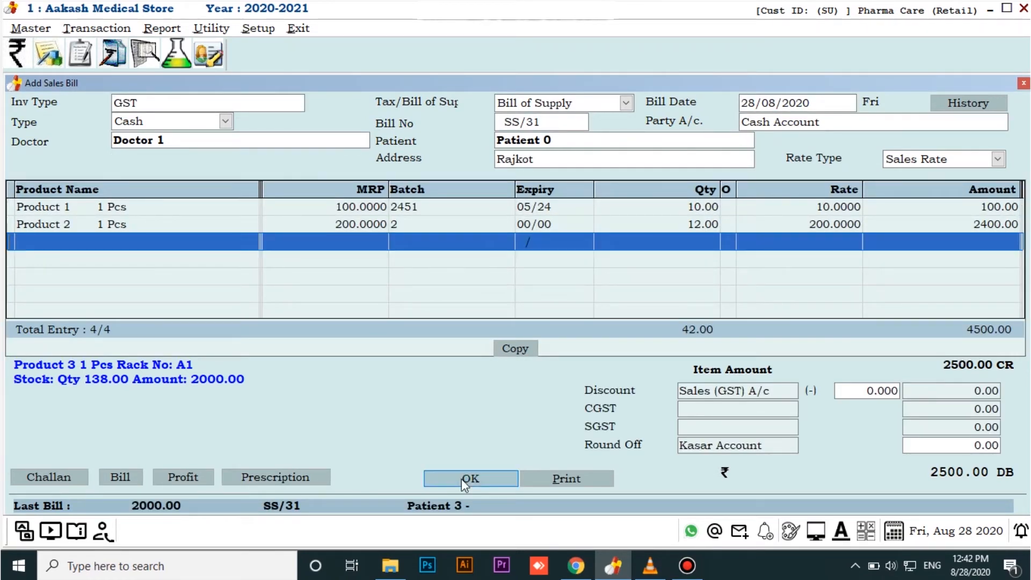
# Save the remaining Patient 0 bill and select it in the sales bill list
pyautogui.press('Up')
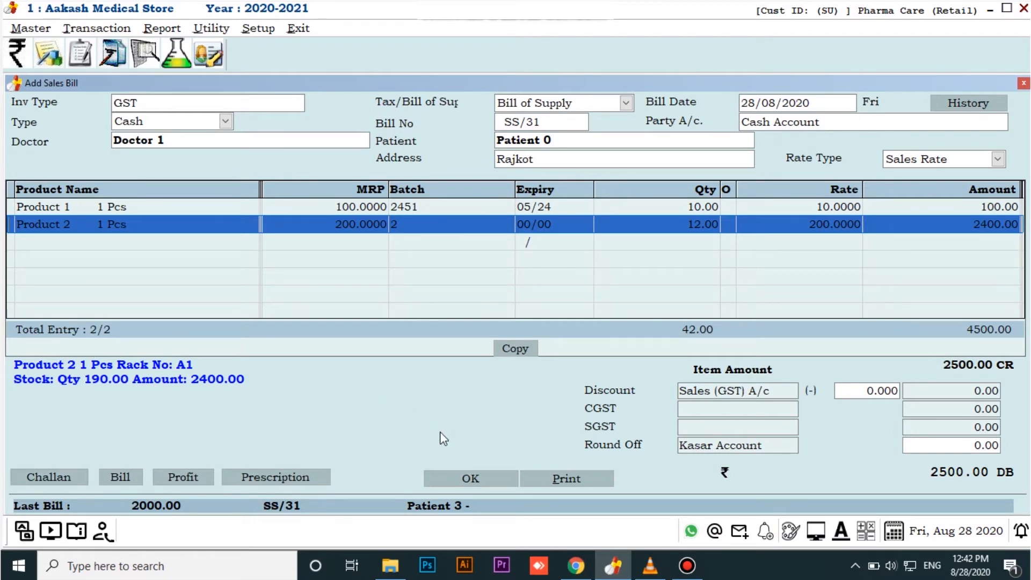
pyautogui.click(469, 479)
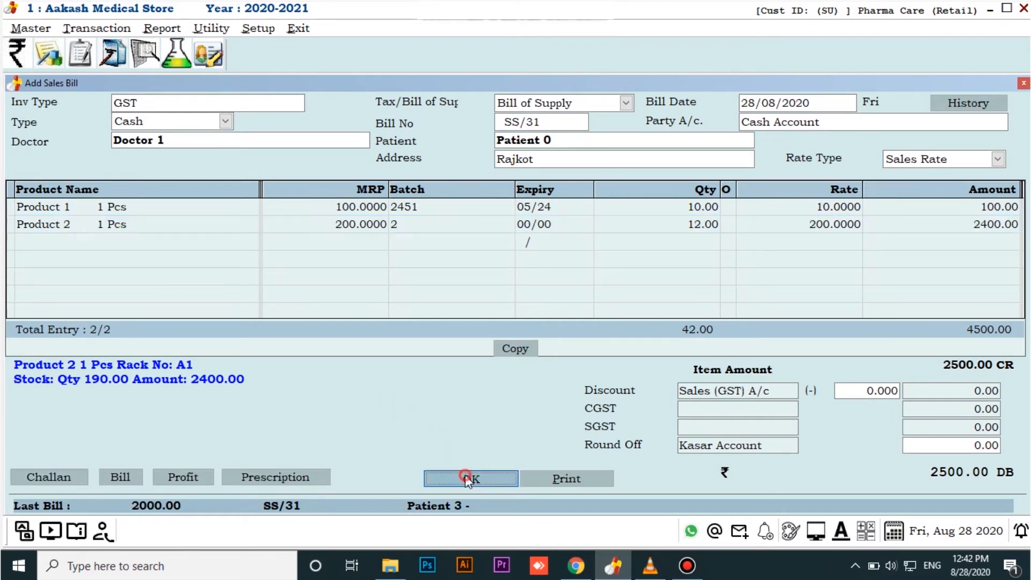
pyautogui.click(443, 180)
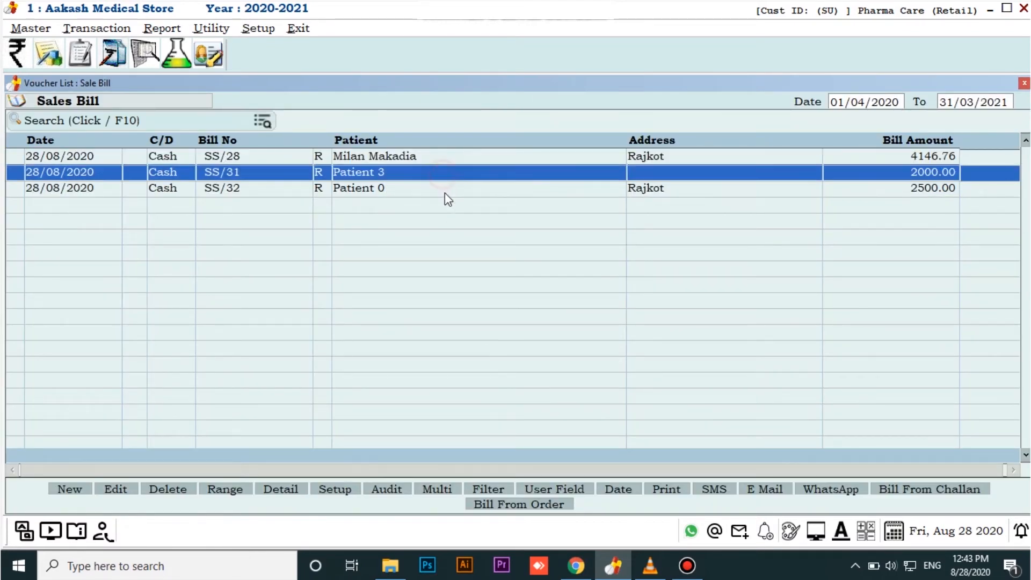
pyautogui.click(445, 194)
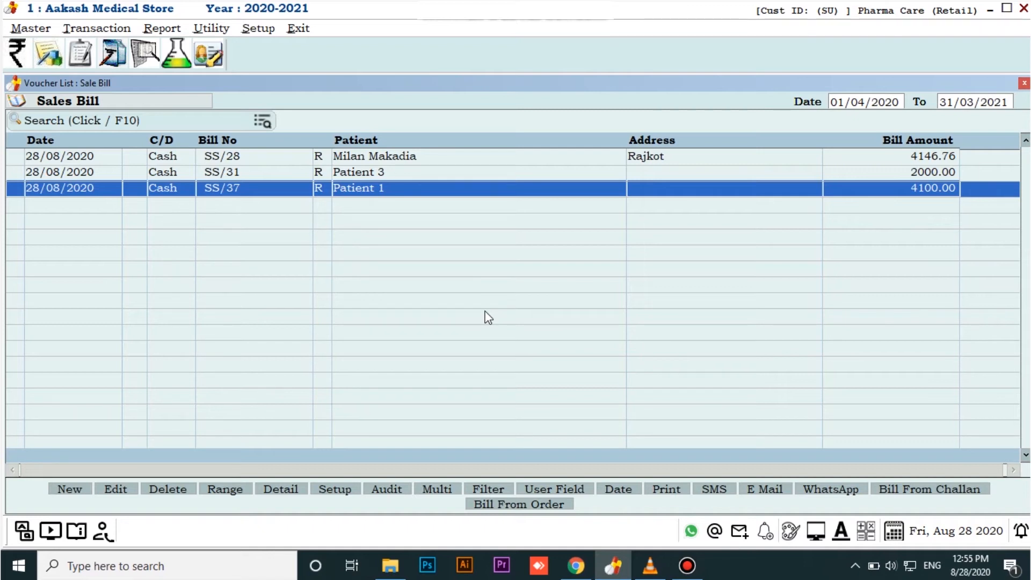
# Start a new GST cash sales bill with Doctor 1 as the doctor
pyautogui.press('Insert')
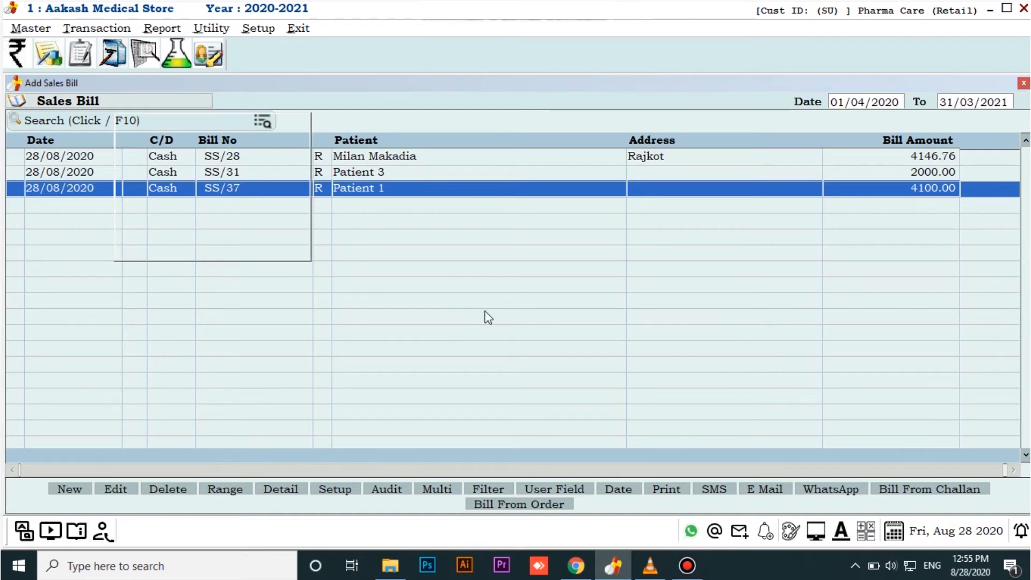
pyautogui.press('Return')
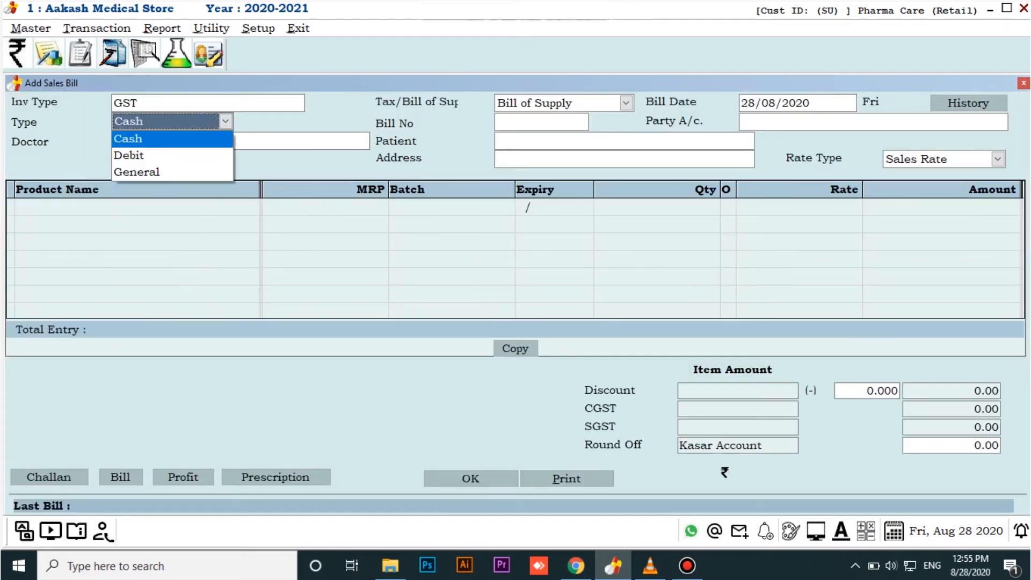
pyautogui.press('Return')
pyautogui.press('Return')
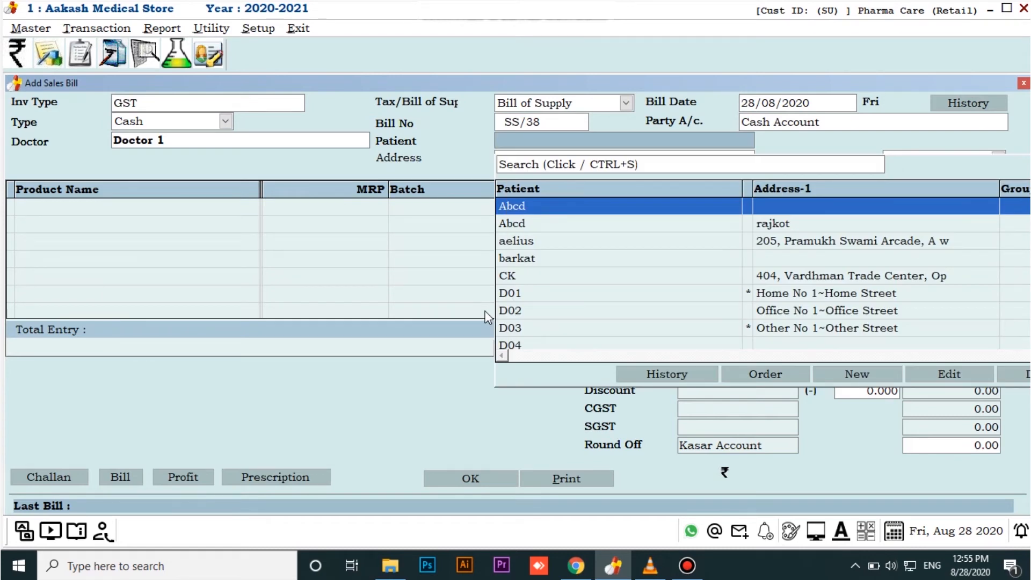
# Copy the items of the previous bill from the history of the Rajkot patient listed under M, and set that patient on the new bill
pyautogui.scroll(-10, 593, 292)
pyautogui.scroll(10, 593, 292)
pyautogui.press('m')
pyautogui.press('Down')
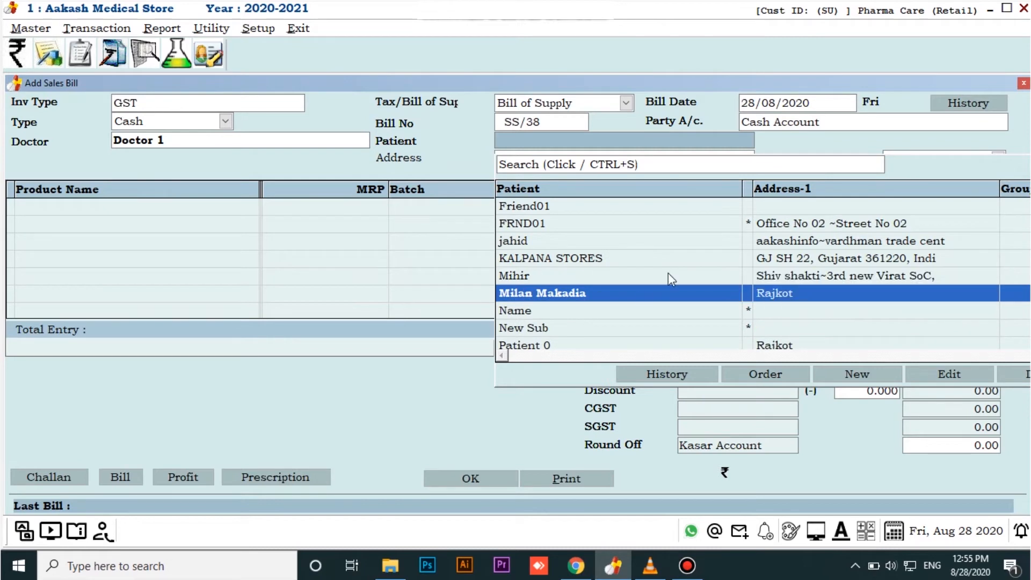
pyautogui.click(671, 374)
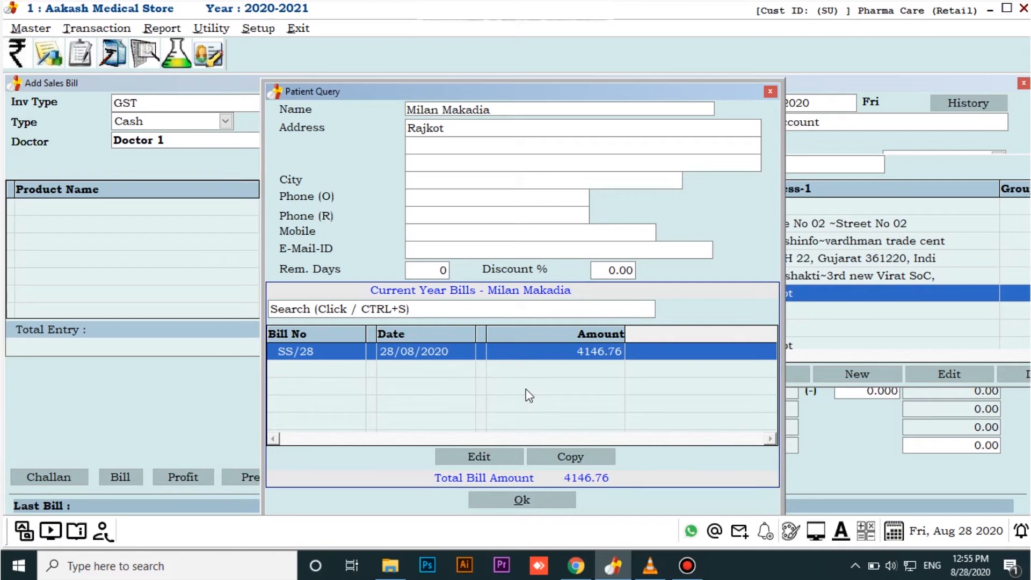
pyautogui.click(546, 459)
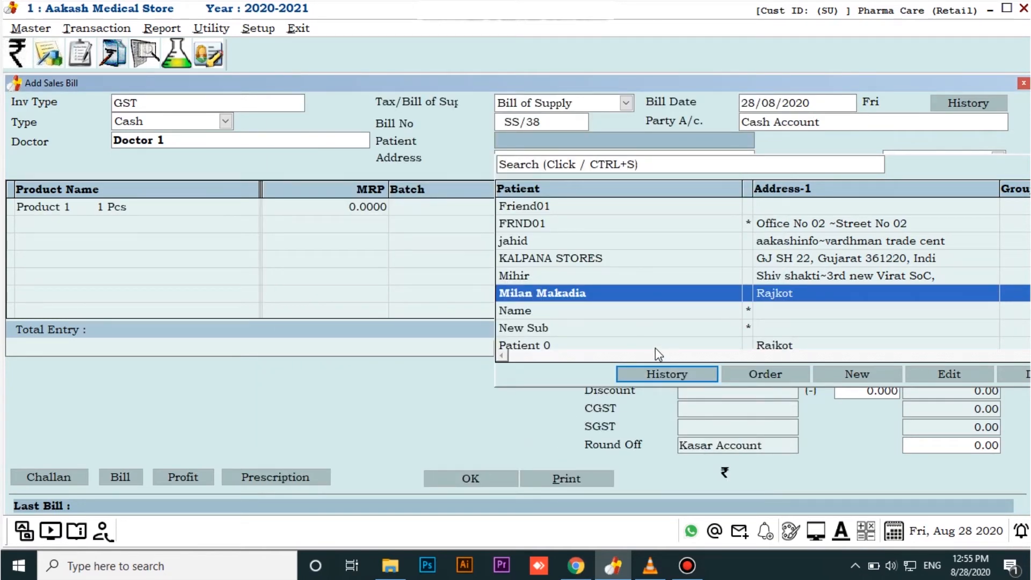
pyautogui.press('Return')
pyautogui.press('Return')
pyautogui.press('Return')
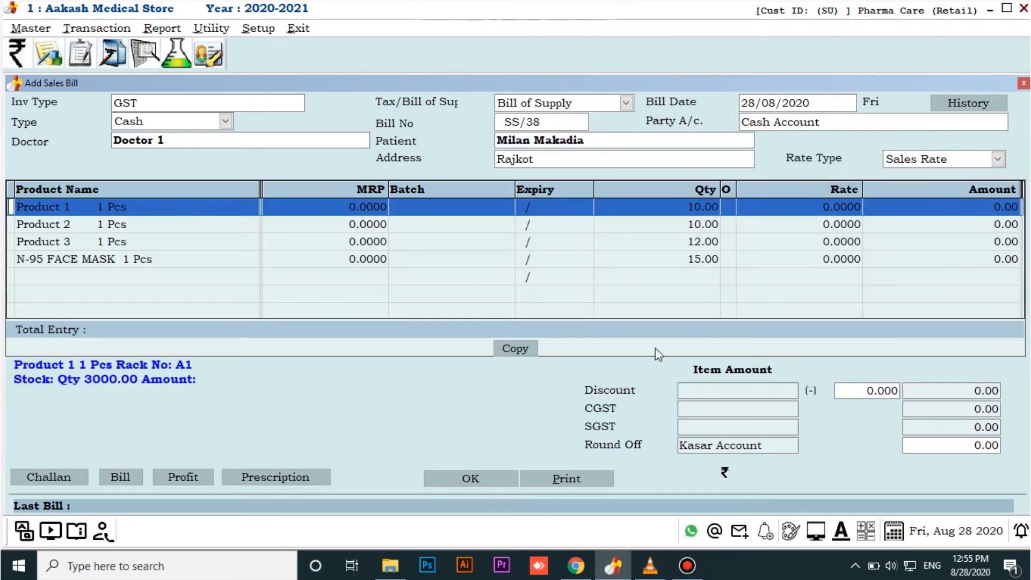
# Confirm the copied items with their batches, keeping quantities 10 for Product 1, 10 for Product 2, 12 for Product 3 and 15 for N-95 FACE MASK
pyautogui.press('Return')
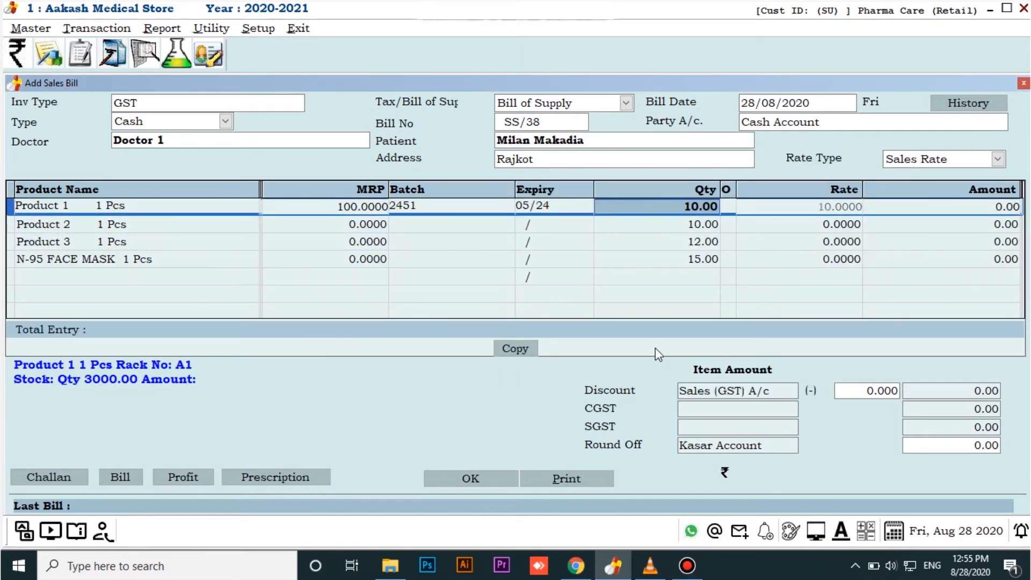
pyautogui.press('Return')
pyautogui.press('Return')
pyautogui.press('Return')
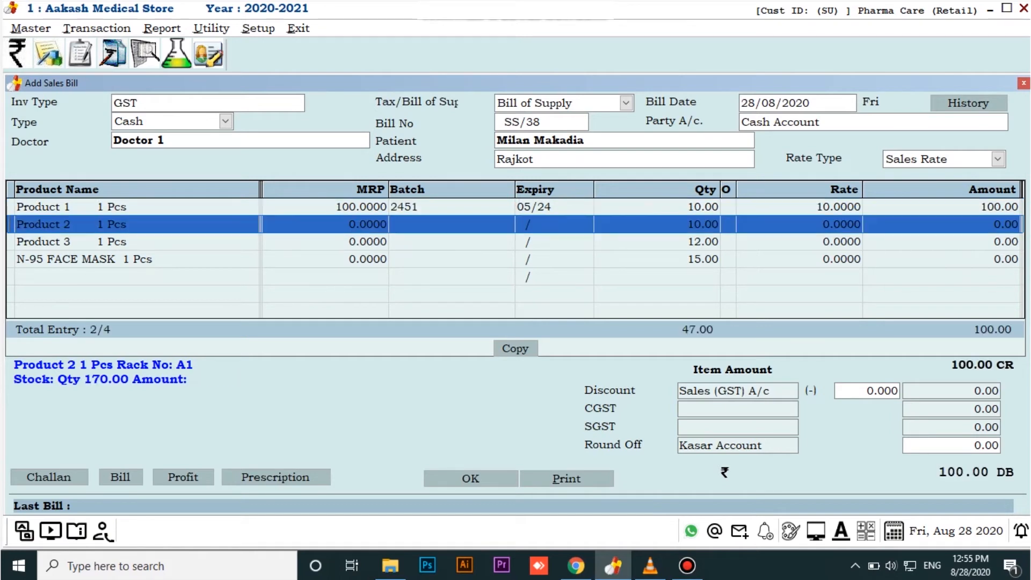
pyautogui.press('Return')
pyautogui.press('Return')
pyautogui.press('Return')
pyautogui.press('Return')
pyautogui.press('Return')
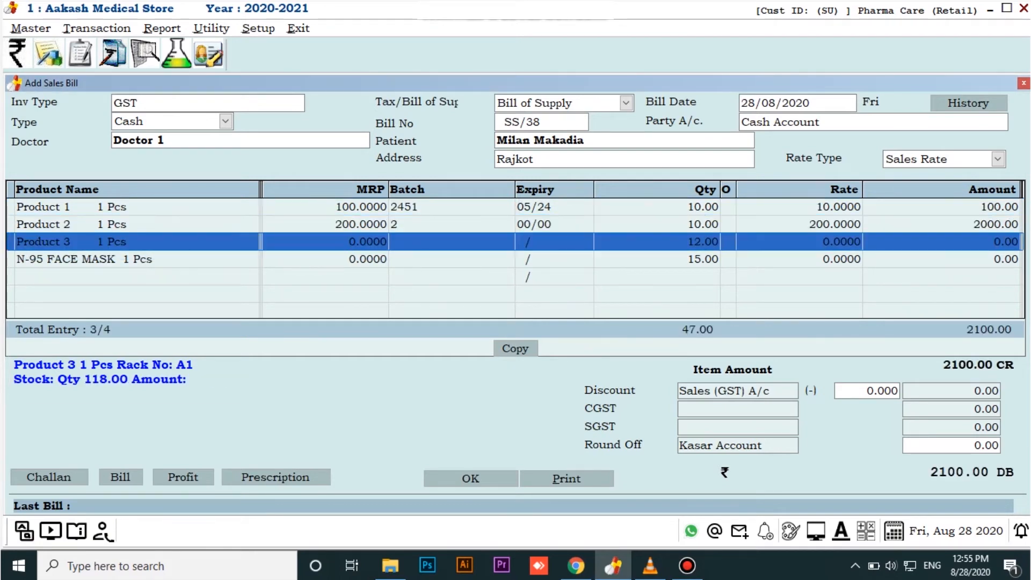
pyautogui.press('Return')
pyautogui.press('Return')
pyautogui.press('Return')
pyautogui.press('Return')
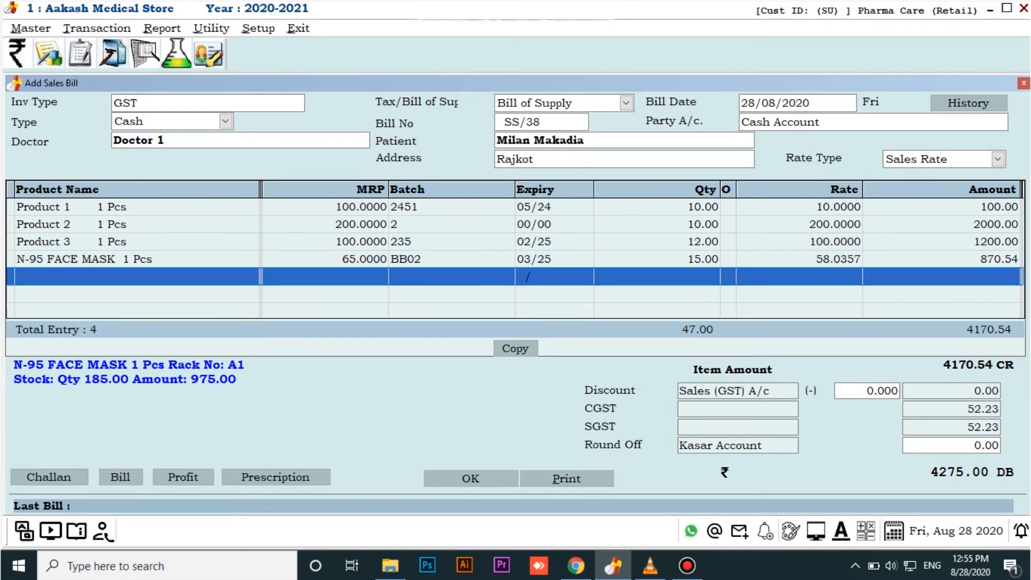
# Add a fifth line to the bill for Product 3, batch 235, with quantity 20
pyautogui.press('Return')
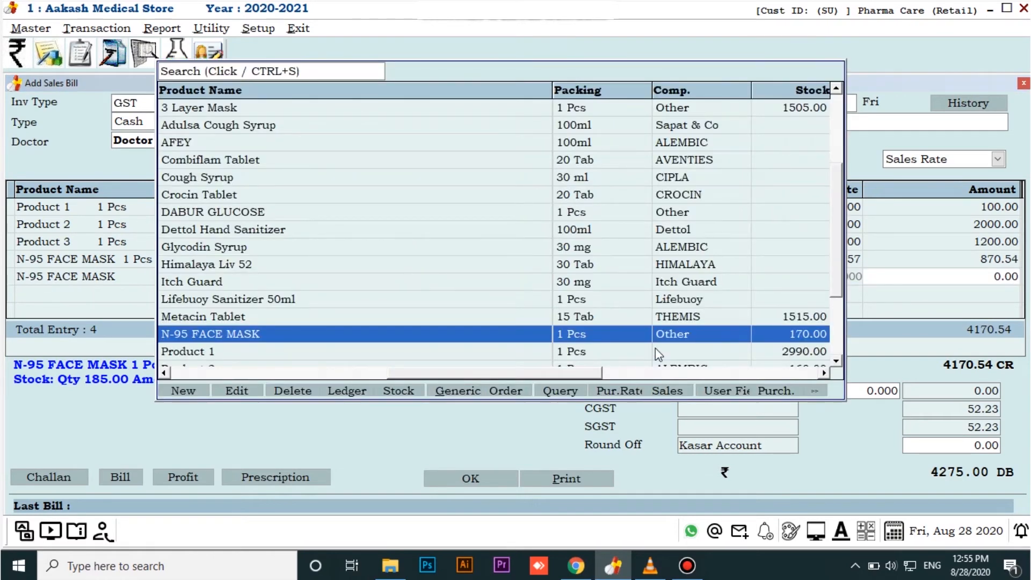
pyautogui.press('Up')
pyautogui.press('Up')
pyautogui.press('Up')
pyautogui.press('Up')
pyautogui.press('Up')
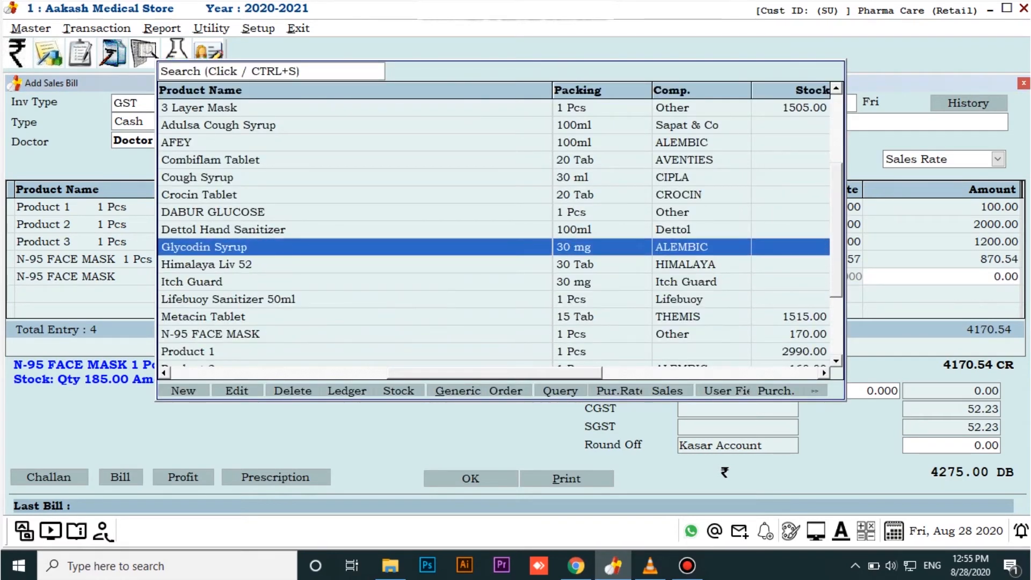
pyautogui.press('Down')
pyautogui.press('Down')
pyautogui.press('Down')
pyautogui.press('Down')
pyautogui.press('Down')
pyautogui.press('Down')
pyautogui.press('Down')
pyautogui.press('Down')
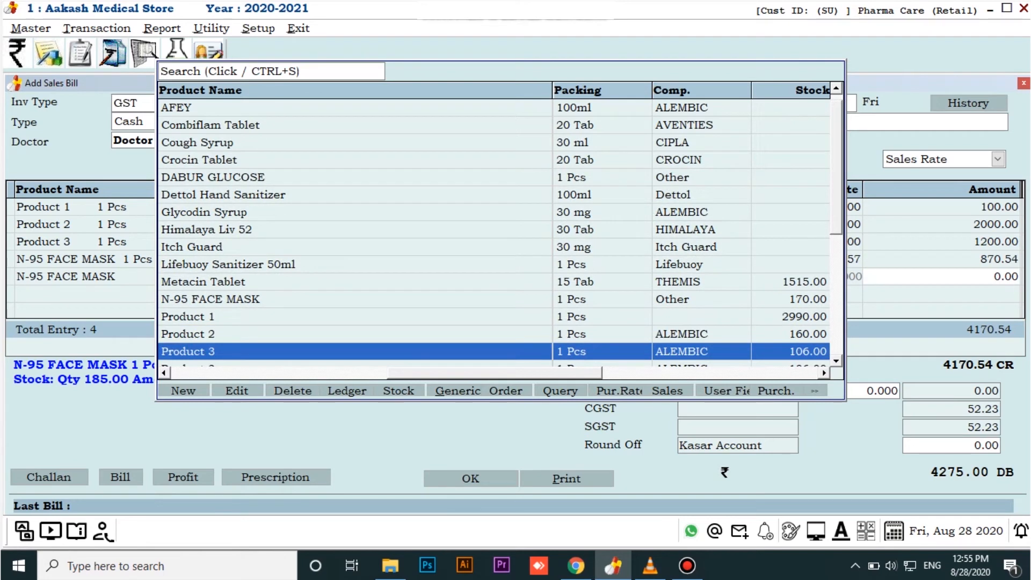
pyautogui.press('Return')
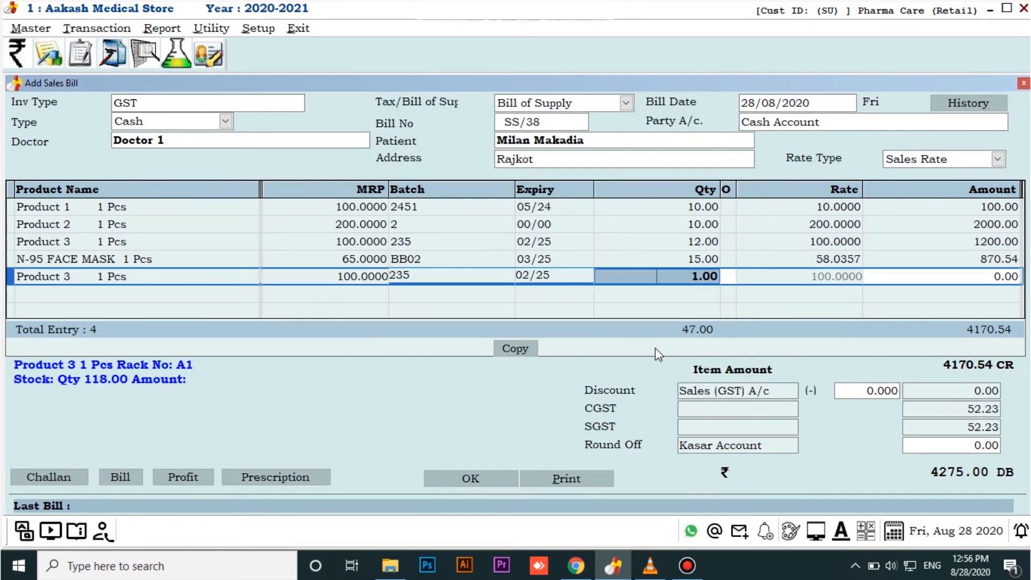
pyautogui.write('20')
pyautogui.press('Return')
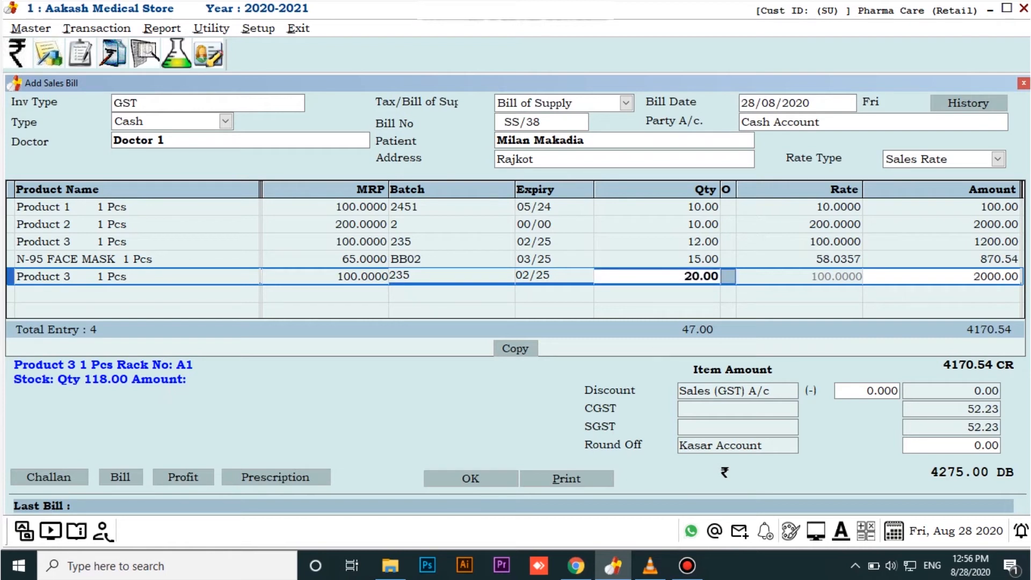
pyautogui.press('Return')
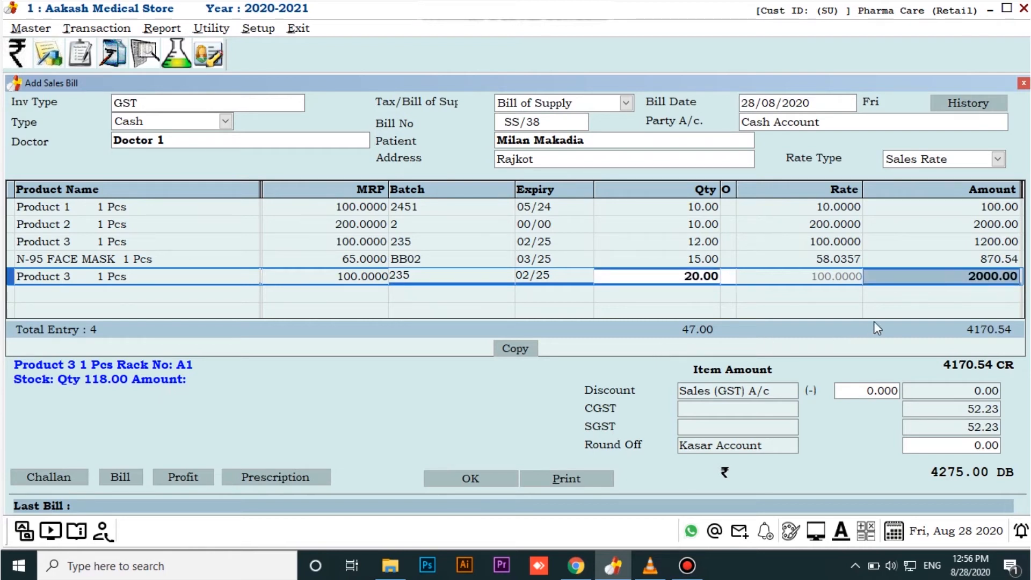
pyautogui.click(934, 297)
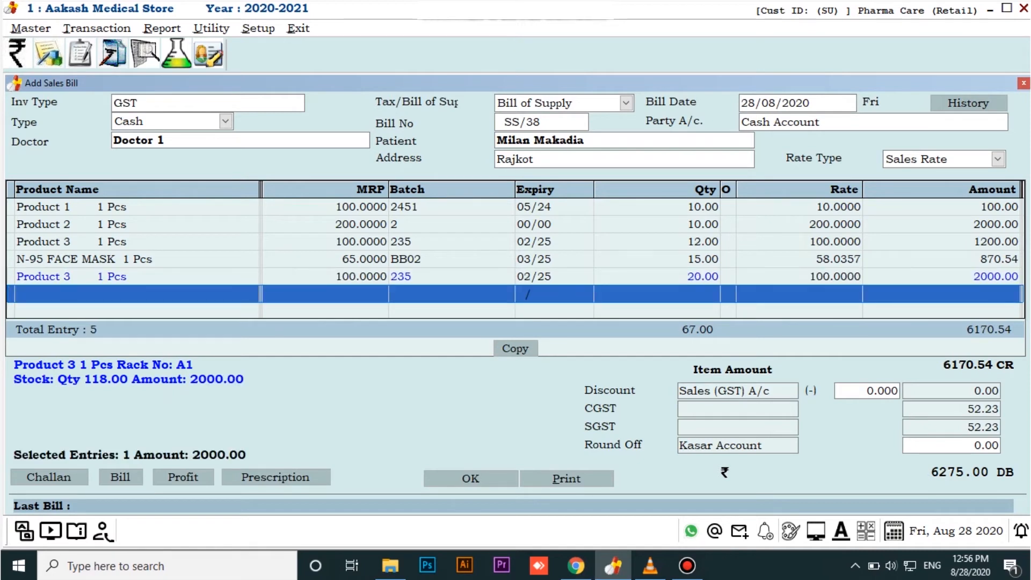
# Delete the added Product 3 line with quantity 20 from the bill
pyautogui.press('Up')
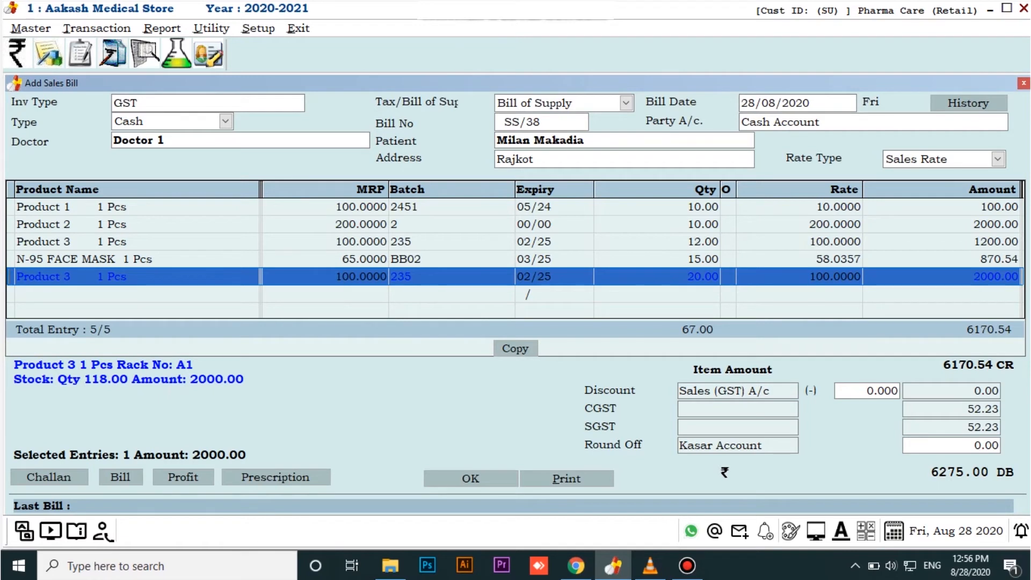
pyautogui.press('Delete')
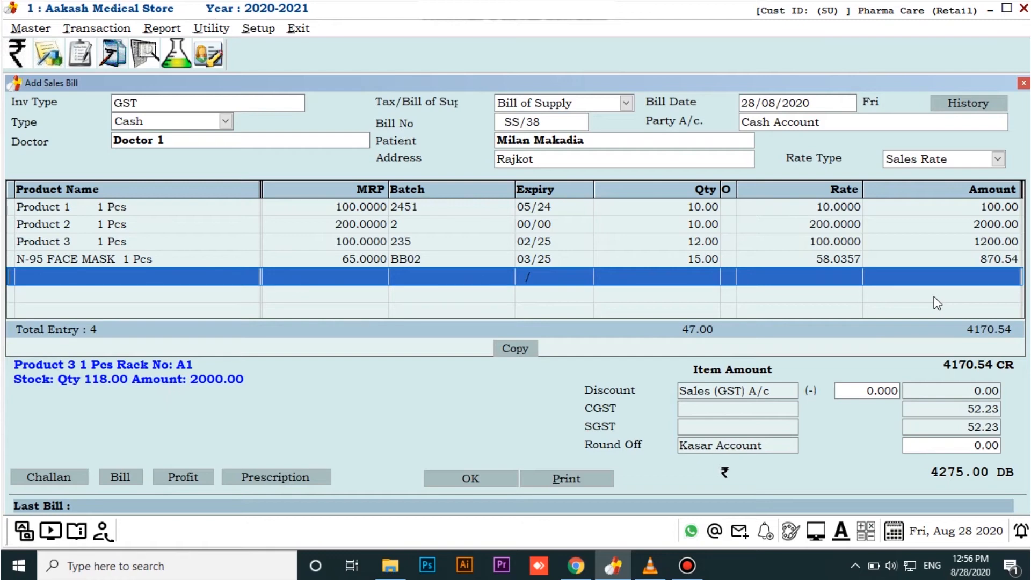
# Save the bill with the four copied items without printing it, and select it in the sales bill list
pyautogui.click(479, 478)
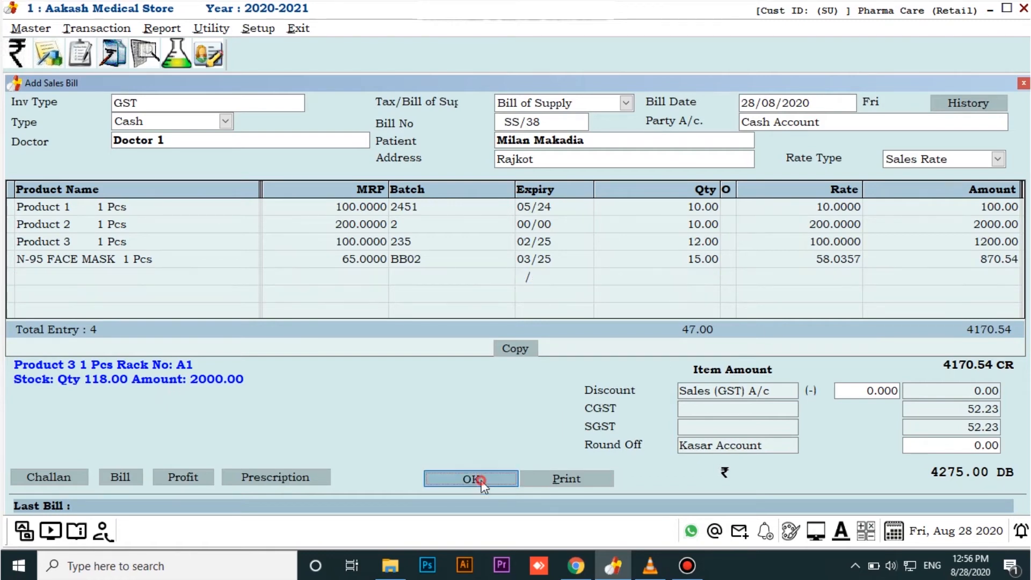
pyautogui.press('Escape')
pyautogui.press('Escape')
pyautogui.press('Return')
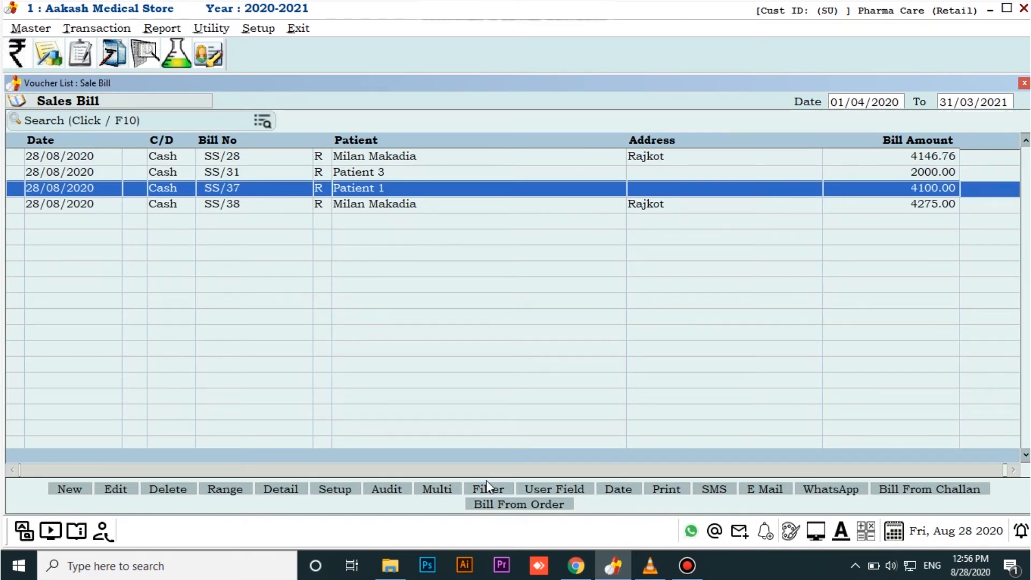
pyautogui.press('Down')
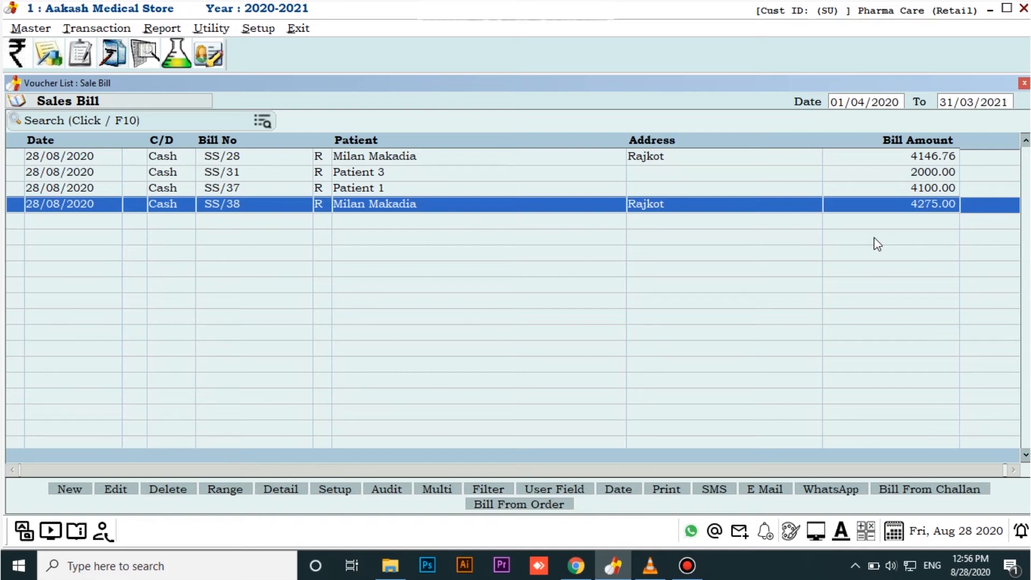
# Start a new GST cash sales bill with Doctor 1 as the doctor
pyautogui.click(70, 486)
pyautogui.press('Return')
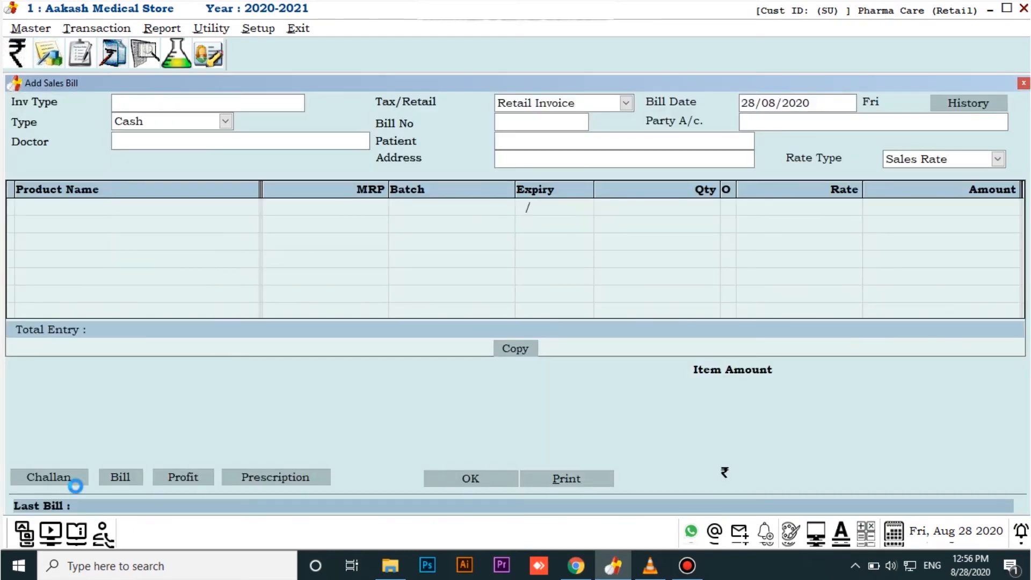
pyautogui.press('Return')
# Review the items and quantities stored in Patient 2's details from the patient list, and close the record
pyautogui.press('p')
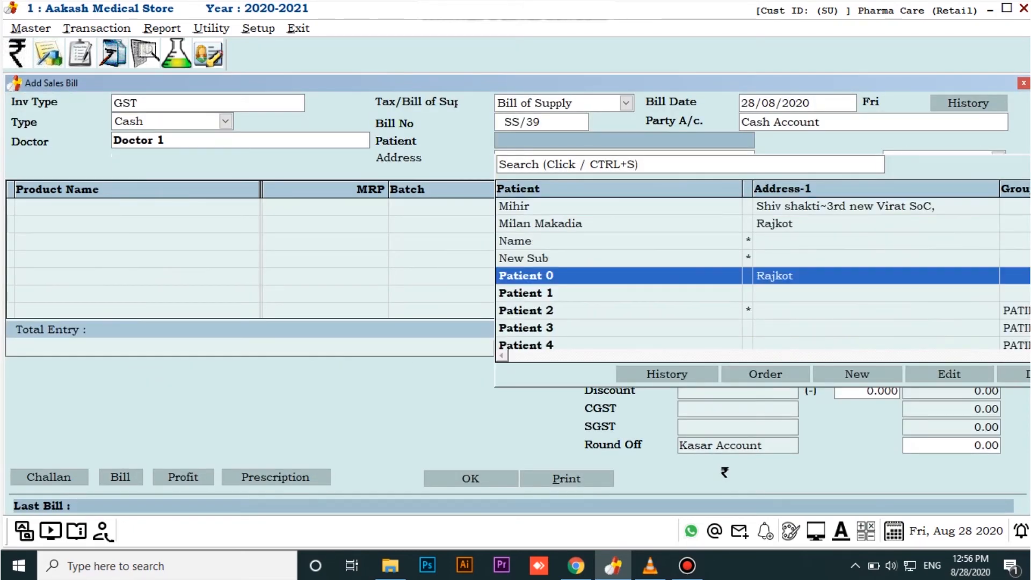
pyautogui.press('Down')
pyautogui.press('Down')
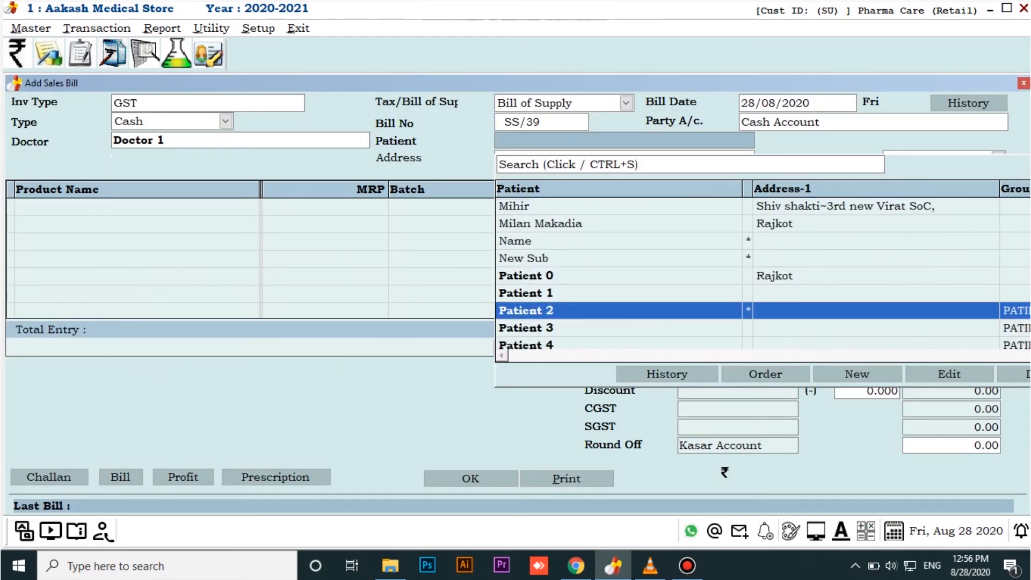
pyautogui.click(967, 370)
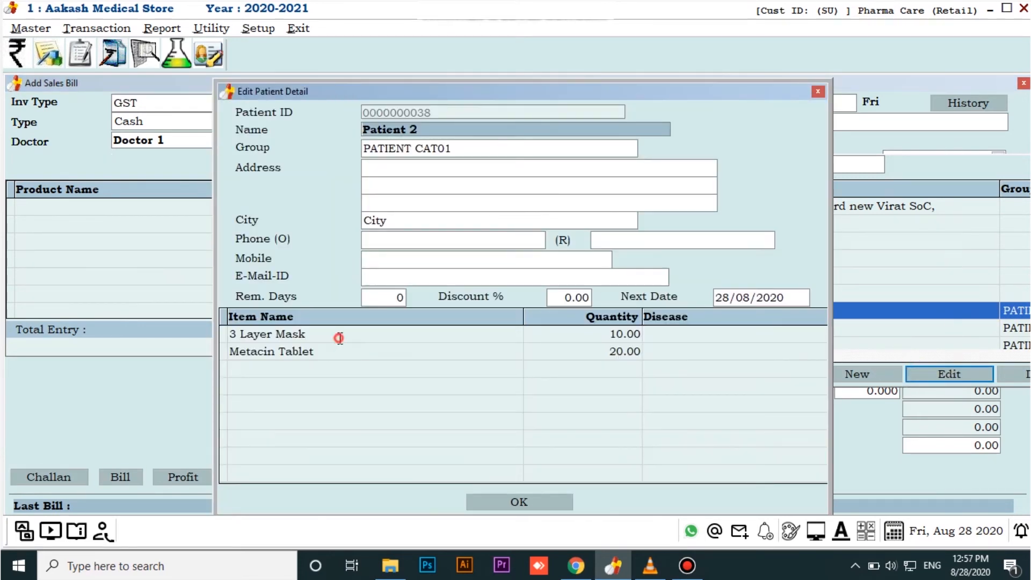
pyautogui.click(336, 337)
pyautogui.click(343, 350)
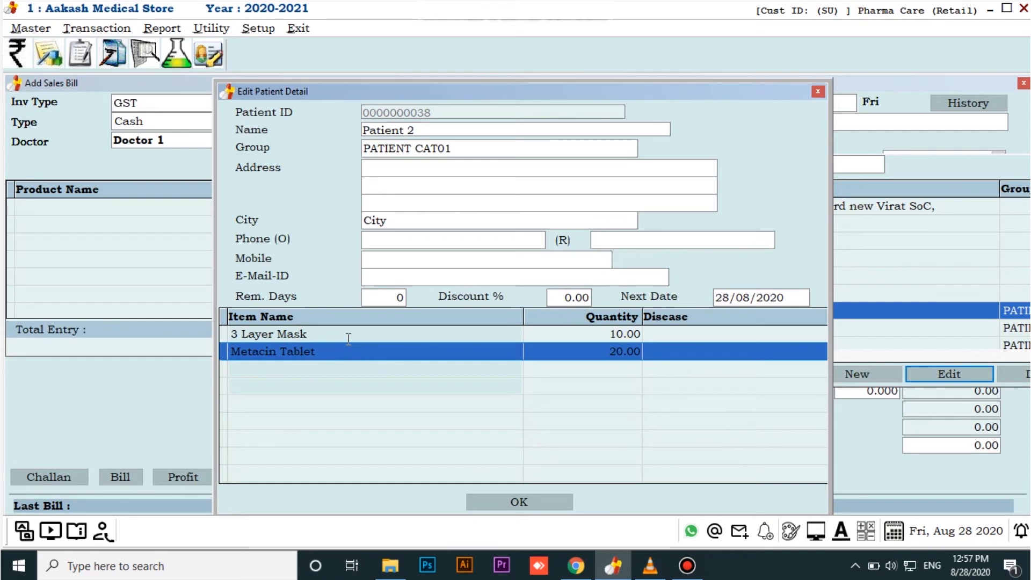
pyautogui.click(349, 338)
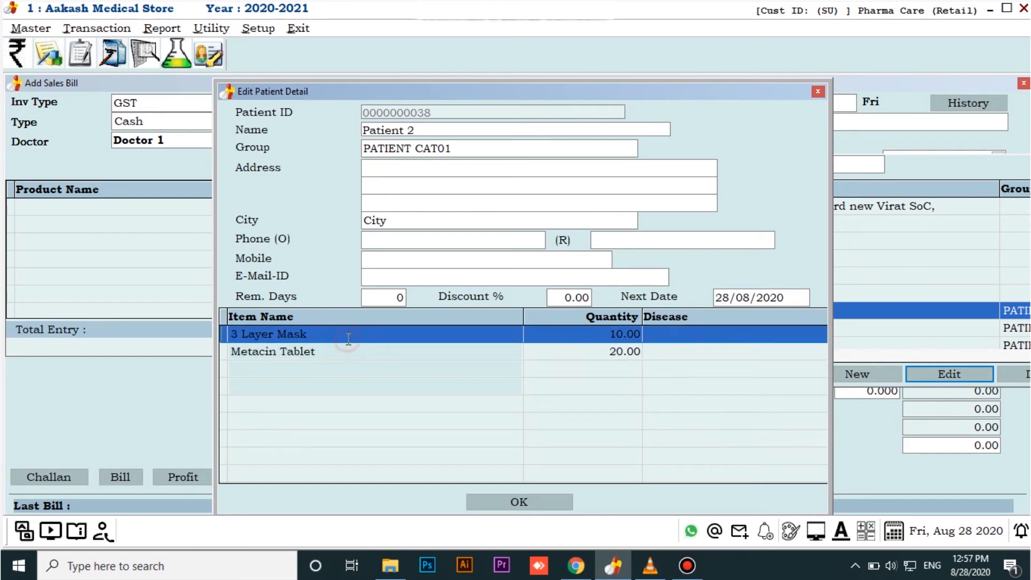
pyautogui.click(521, 501)
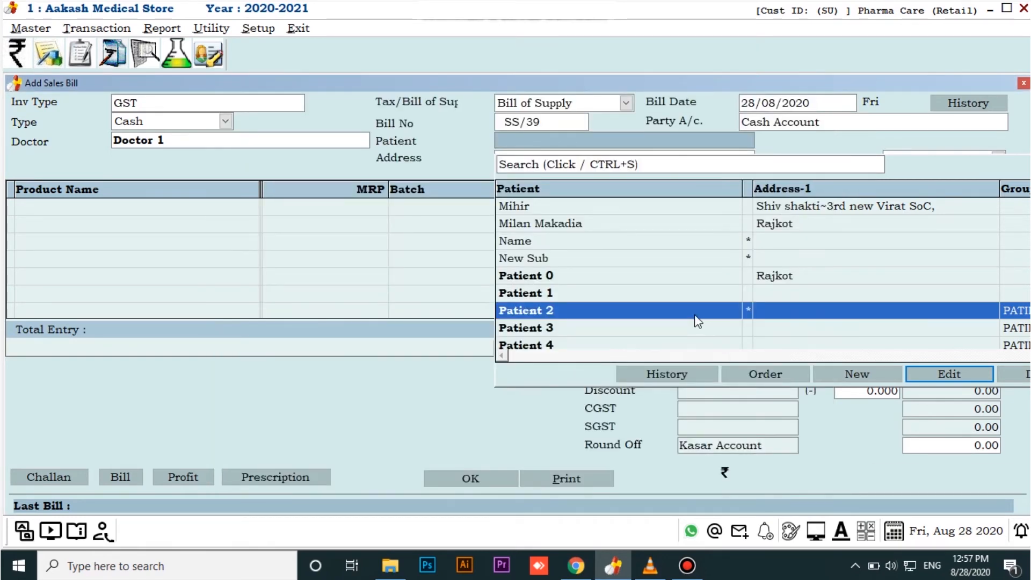
# Set Patient 2 as the bill's patient and import the items from the patient's prescription
pyautogui.doubleClick(694, 314)
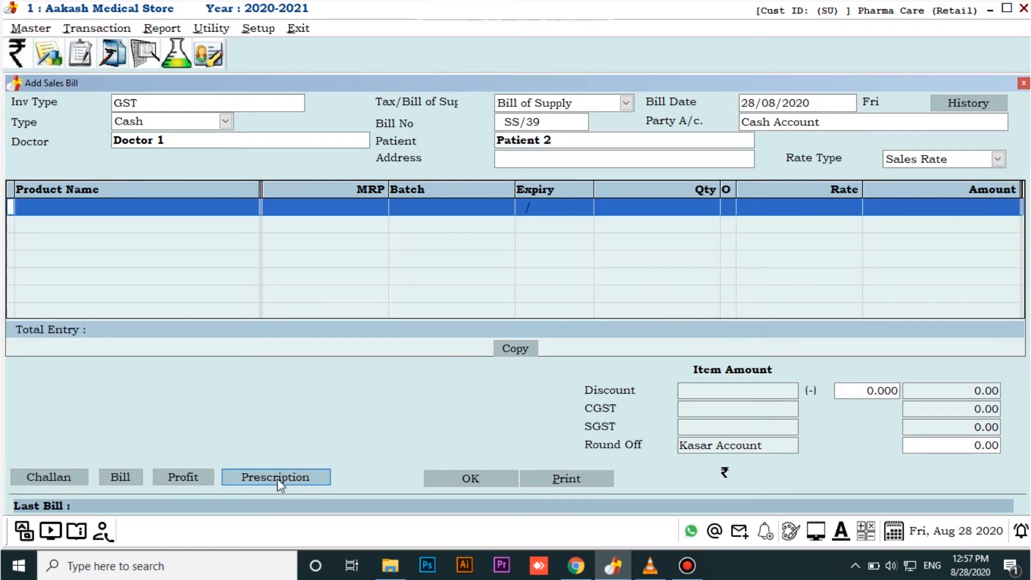
pyautogui.click(247, 476)
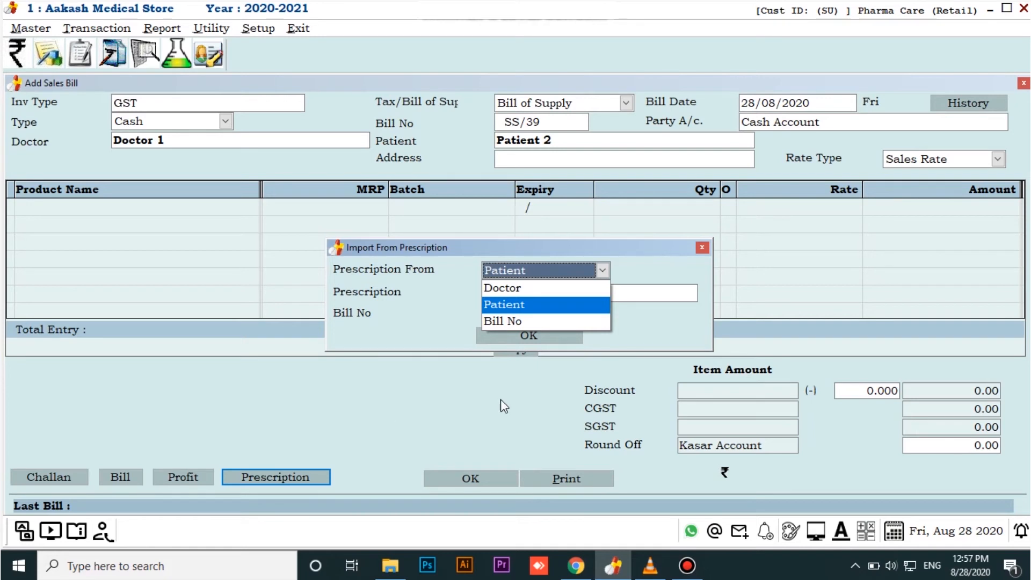
pyautogui.click(515, 304)
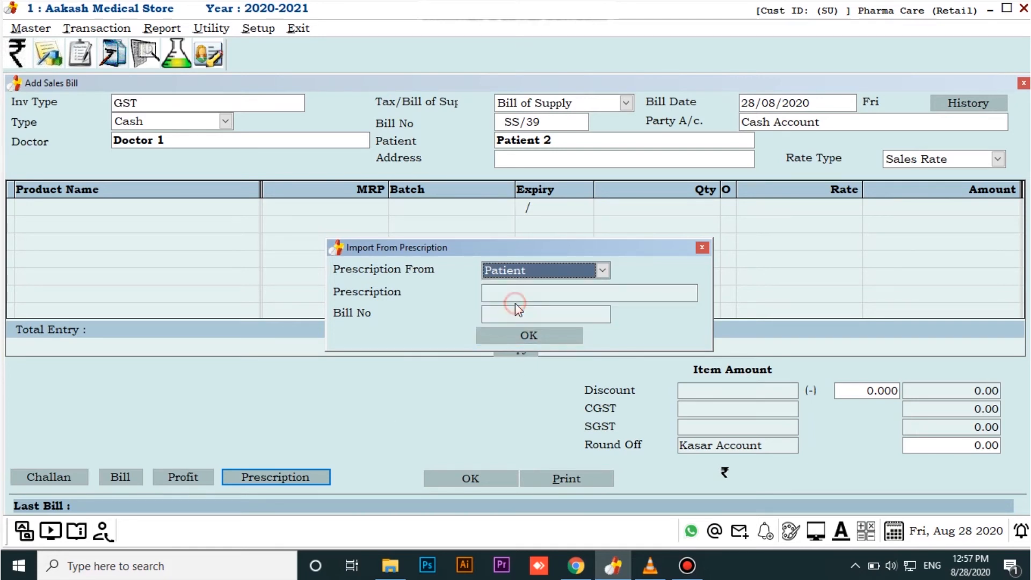
pyautogui.click(525, 334)
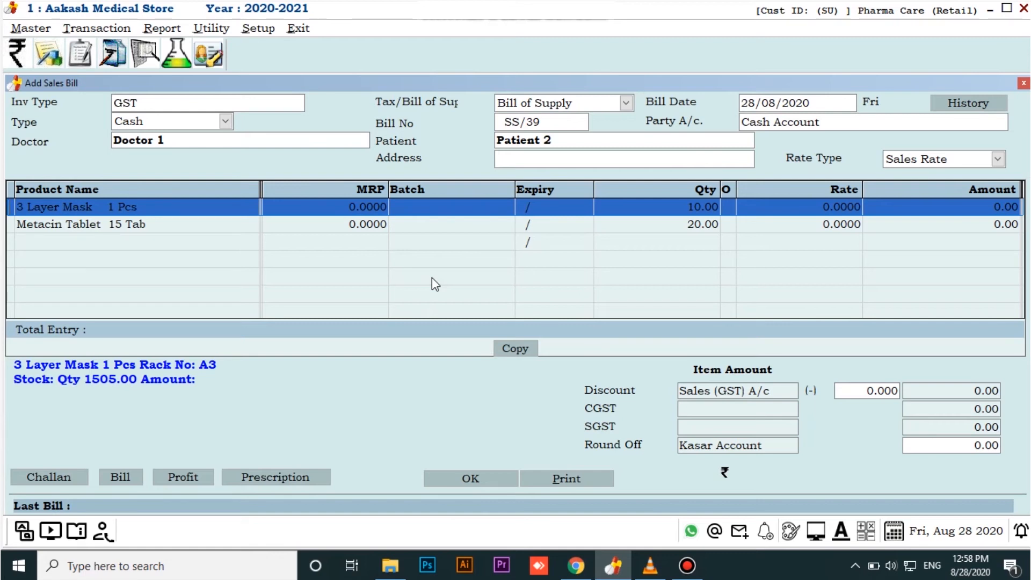
# Confirm the imported items: 3 Layer Mask with batch Z1 and quantity 10, Metacin Tablet with batch B3 and quantity 20
pyautogui.press('Return')
pyautogui.press('Return')
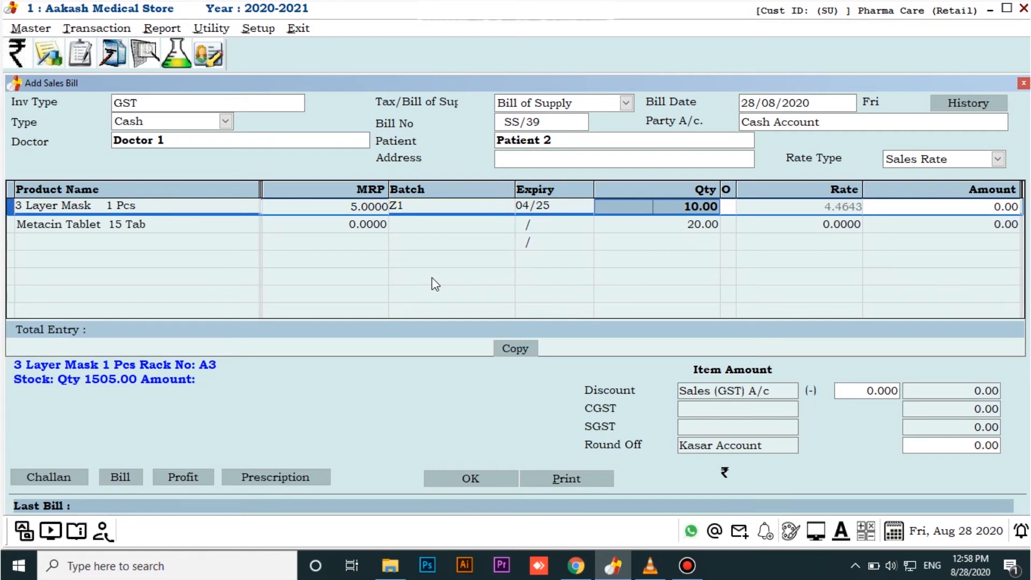
pyautogui.press('Return')
pyautogui.press('Return')
pyautogui.press('Return')
pyautogui.press('Return')
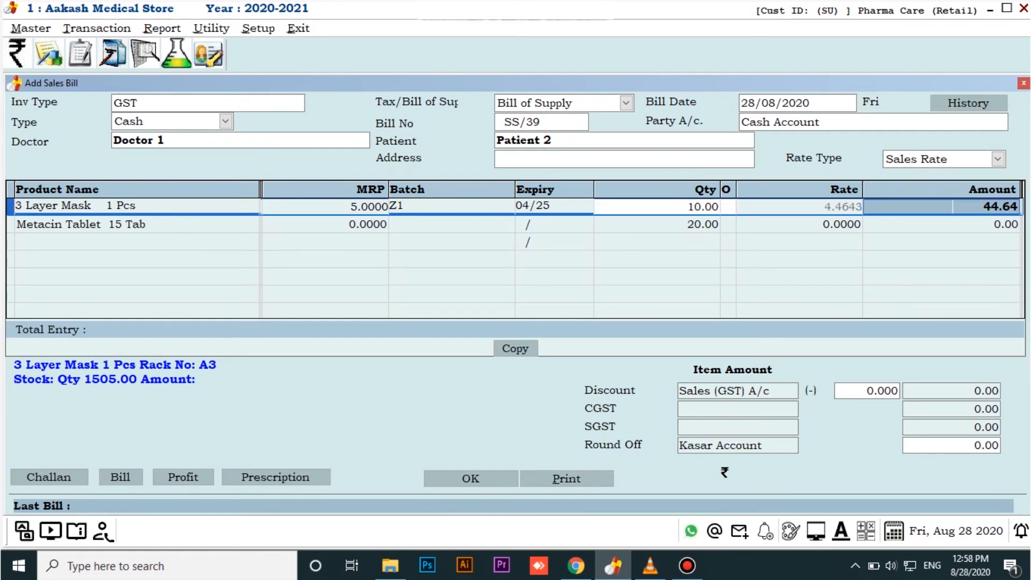
pyautogui.press('Return')
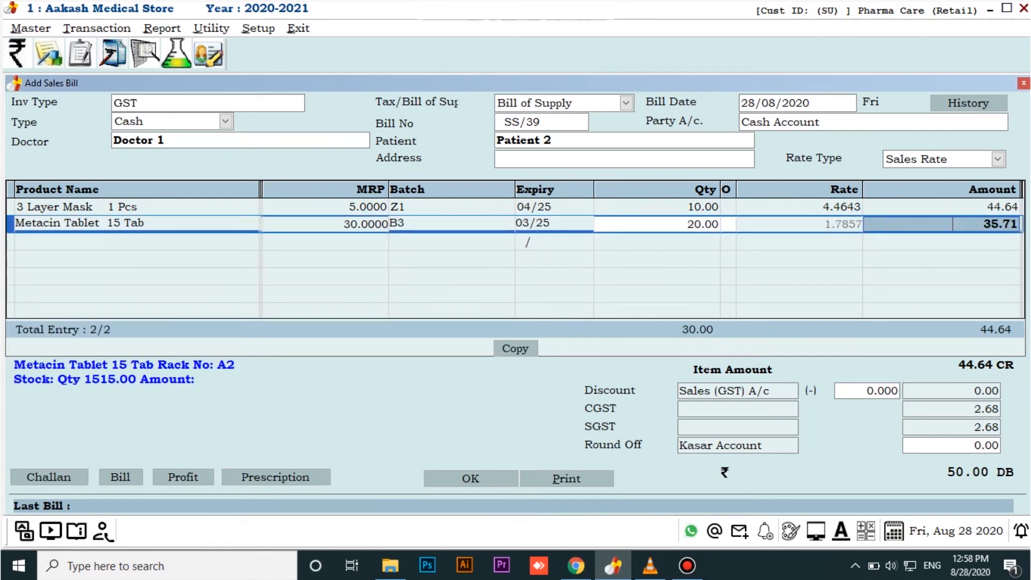
pyautogui.press('Return')
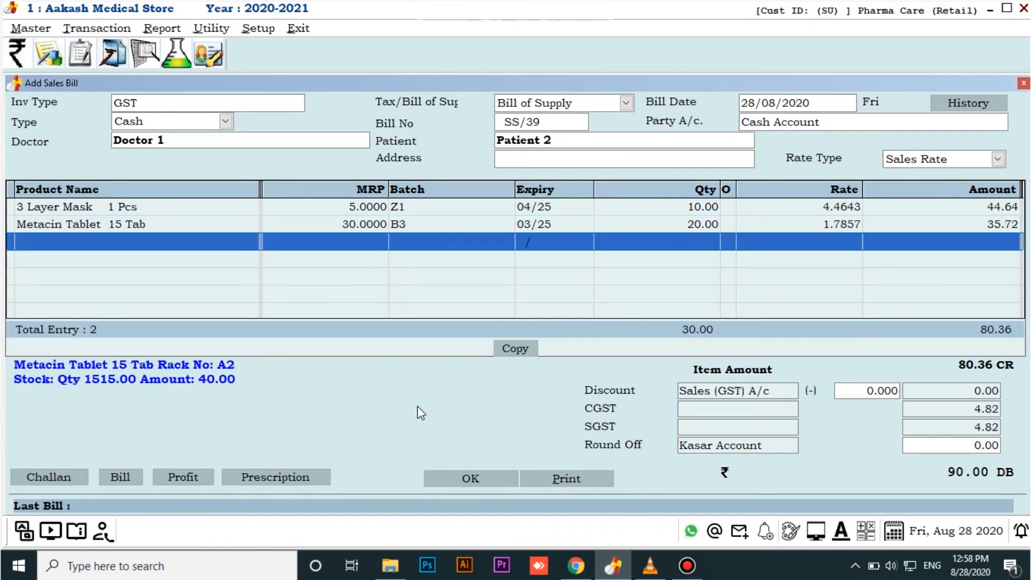
# Save the Patient 2 bill with next date 28/08/2020, cancel printing, and select the bill in the sales bill list
pyautogui.click(466, 477)
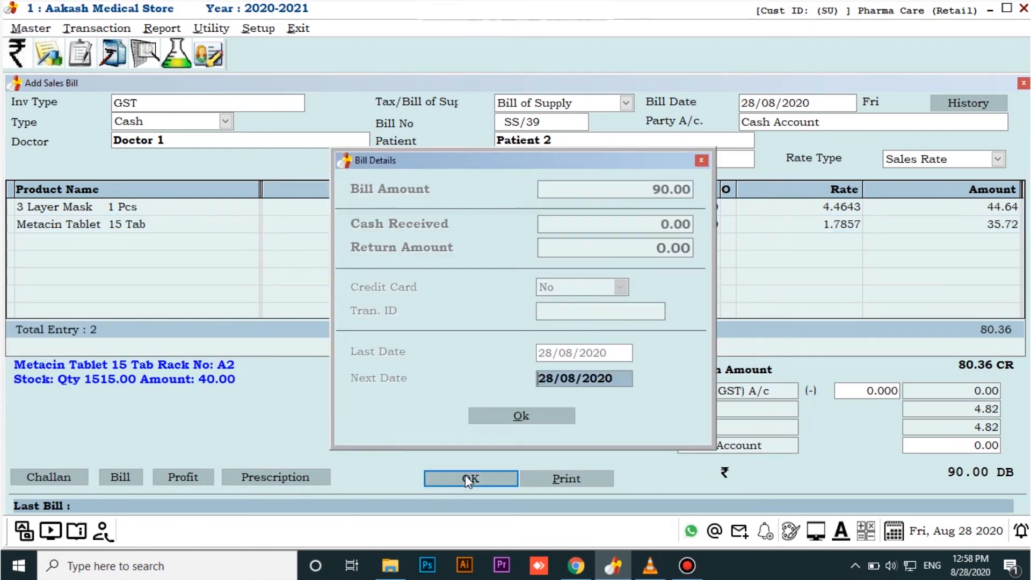
pyautogui.press('Return')
pyautogui.press('Return')
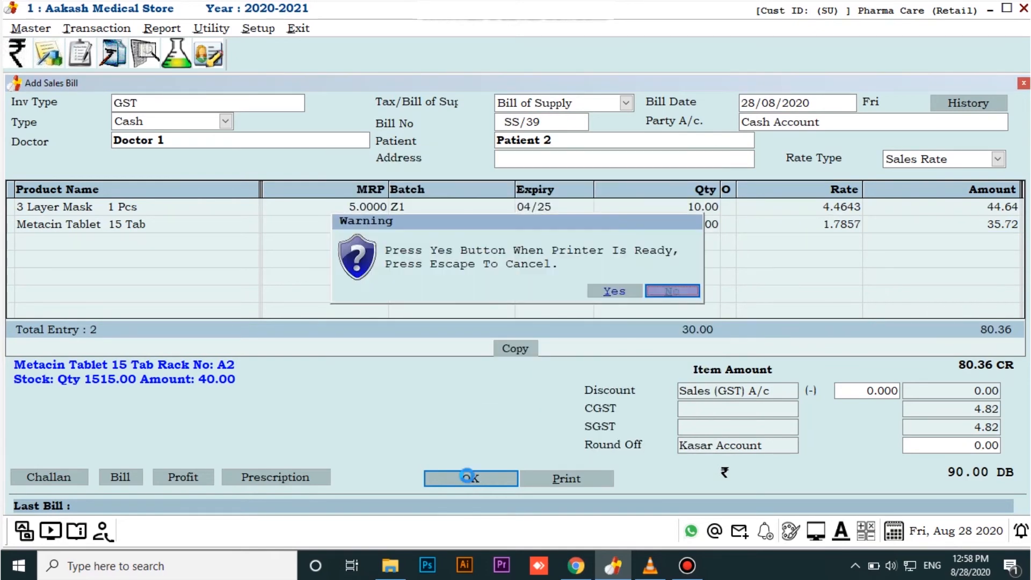
pyautogui.press('Escape')
pyautogui.press('Escape')
pyautogui.press('Return')
pyautogui.click(422, 226)
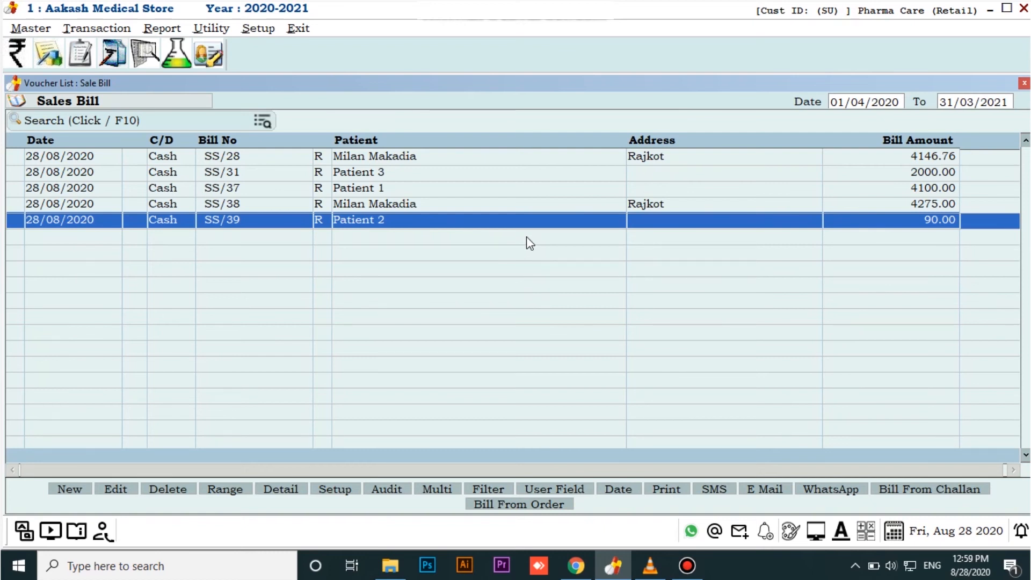
# Start another sales bill with invoice type GST and type Cash, and go to its doctor selection
pyautogui.press('Insert')
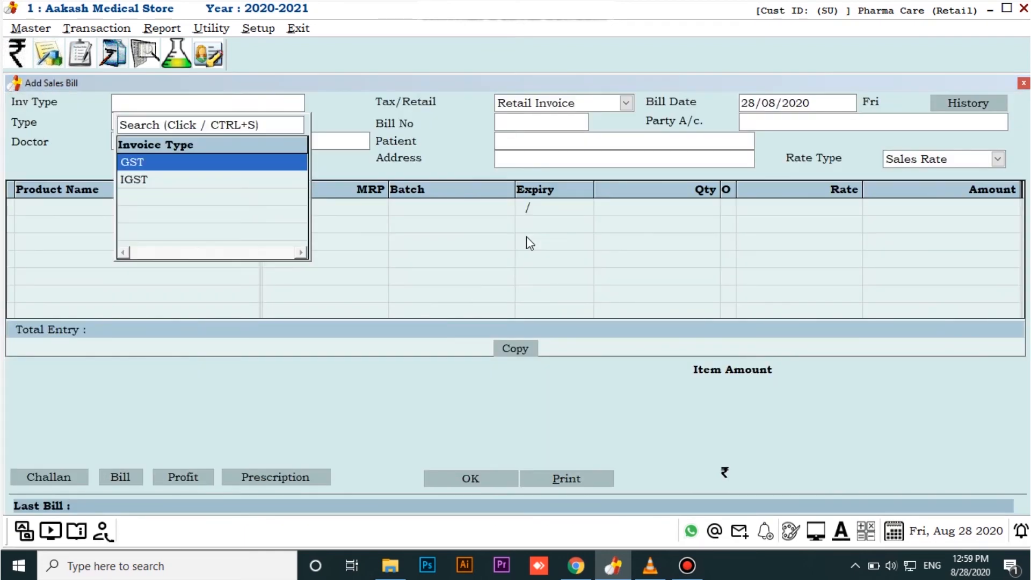
pyautogui.press('Return')
pyautogui.press('Return')
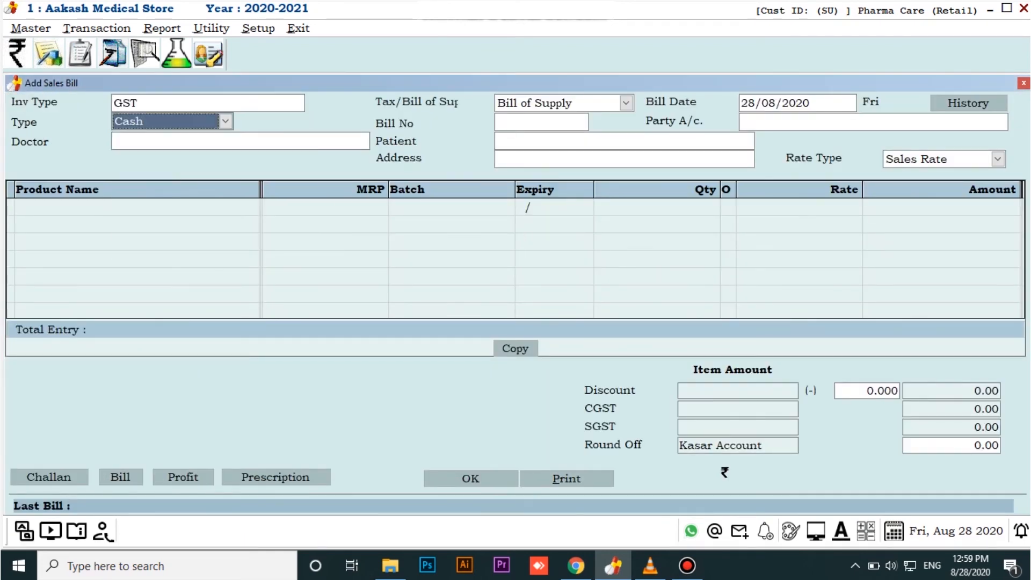
pyautogui.press('Return')
# Review the prescription items stored in Doctor 2's details from the doctor list, and close the record
pyautogui.press('Down')
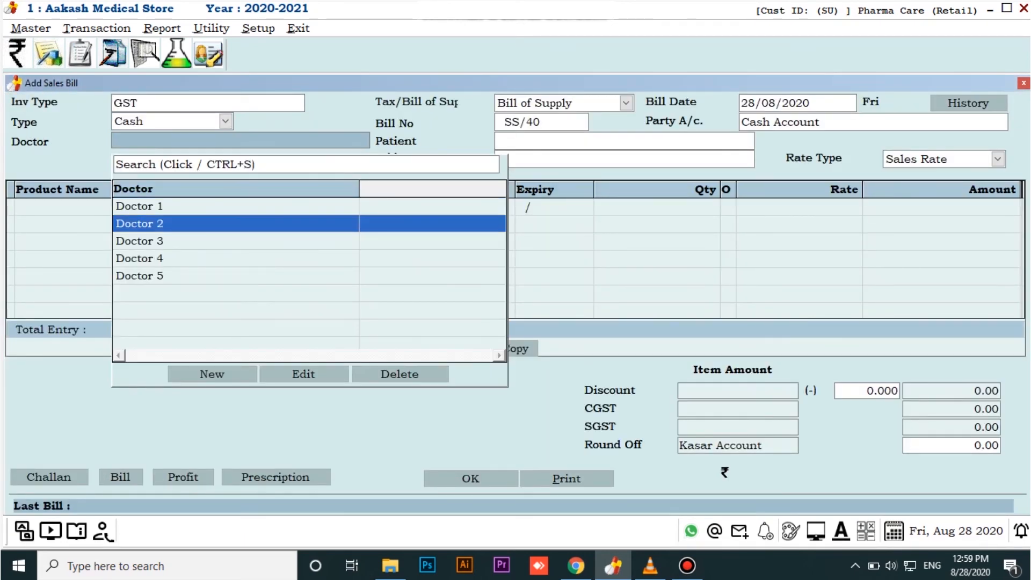
pyautogui.click(307, 372)
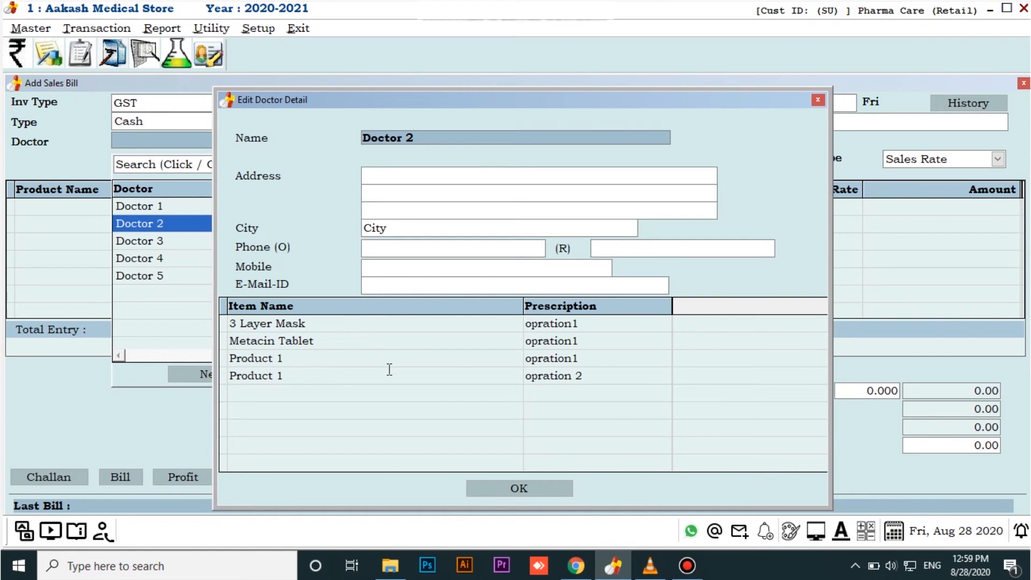
pyautogui.click(523, 487)
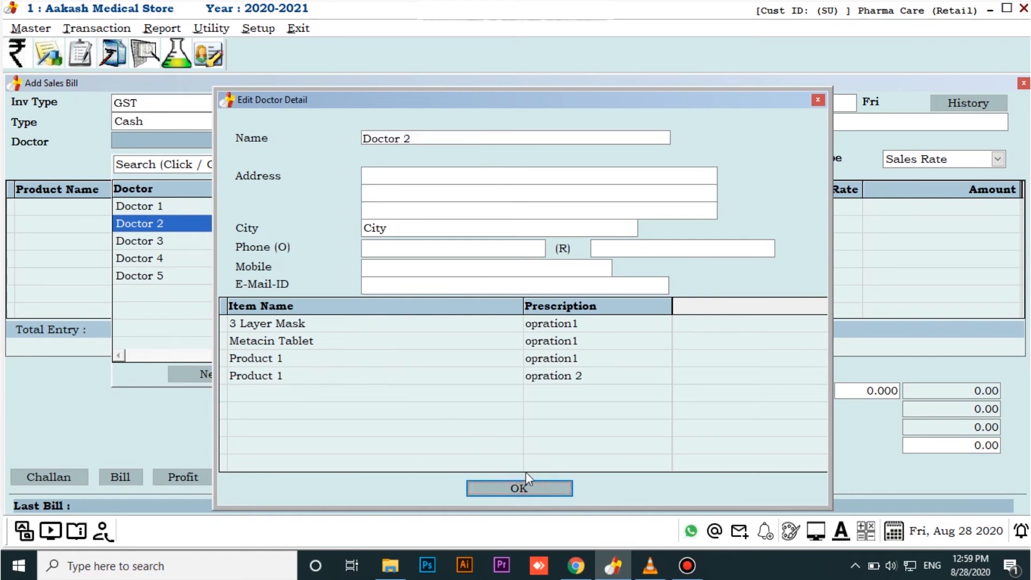
# Choose Doctor 2 as the doctor and Patient 1 as the patient, leave the address empty, and go to the product rows
pyautogui.press('Return')
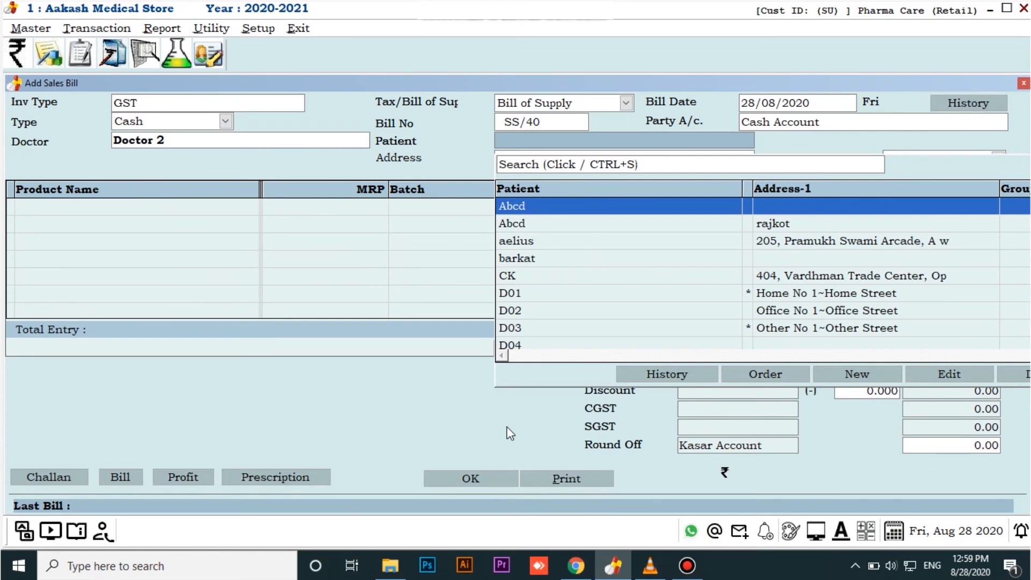
pyautogui.press('p')
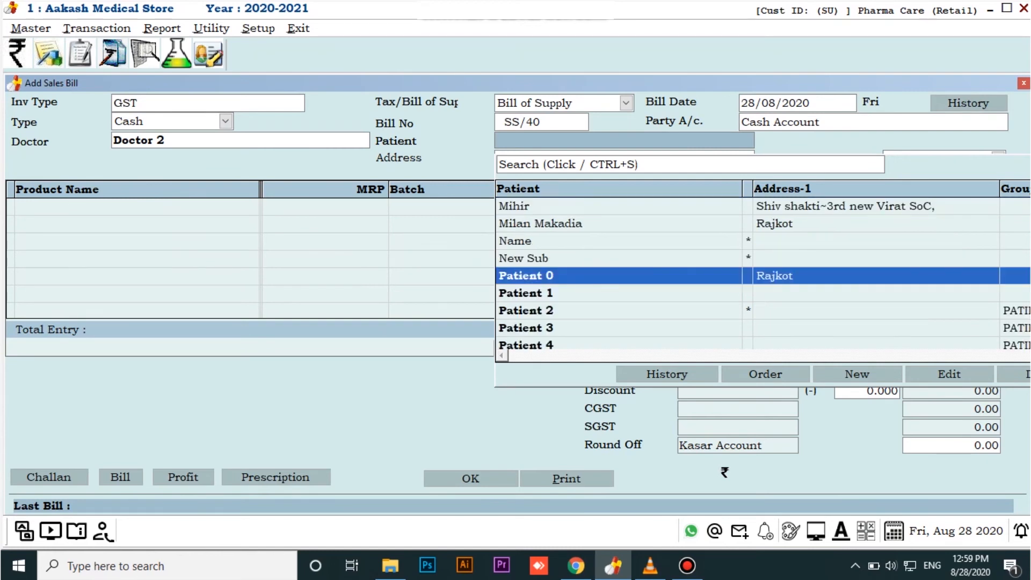
pyautogui.press('Down')
pyautogui.press('Return')
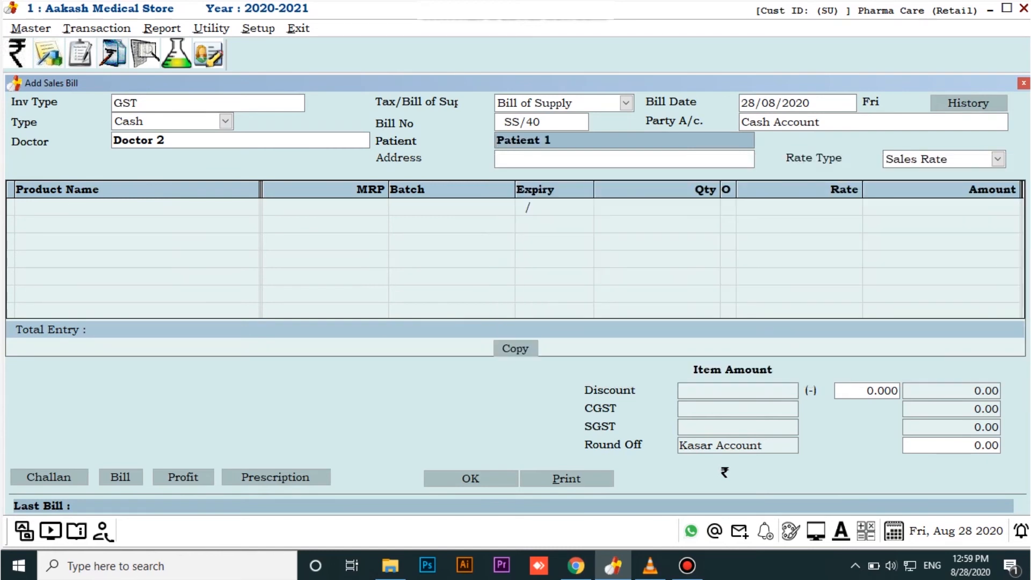
pyautogui.press('Return')
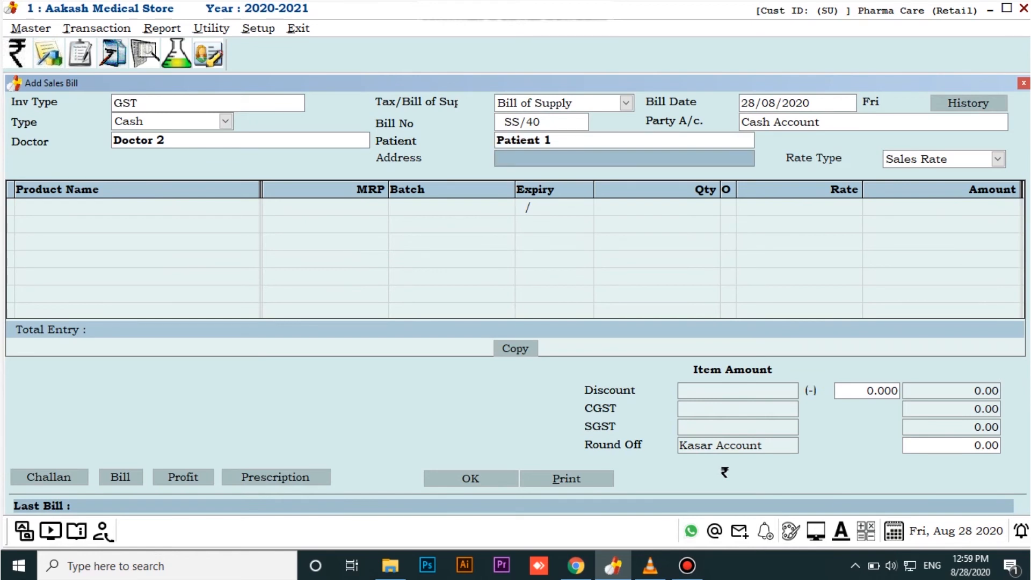
pyautogui.press('Return')
pyautogui.press('Return')
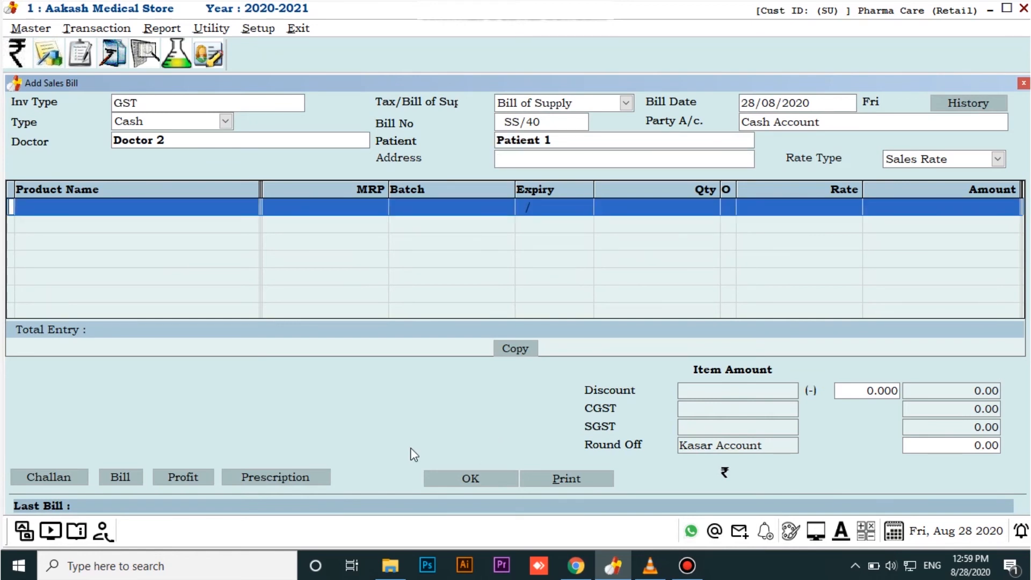
# Import the items of the doctor's prescription opration1 into the bill
pyautogui.click(260, 475)
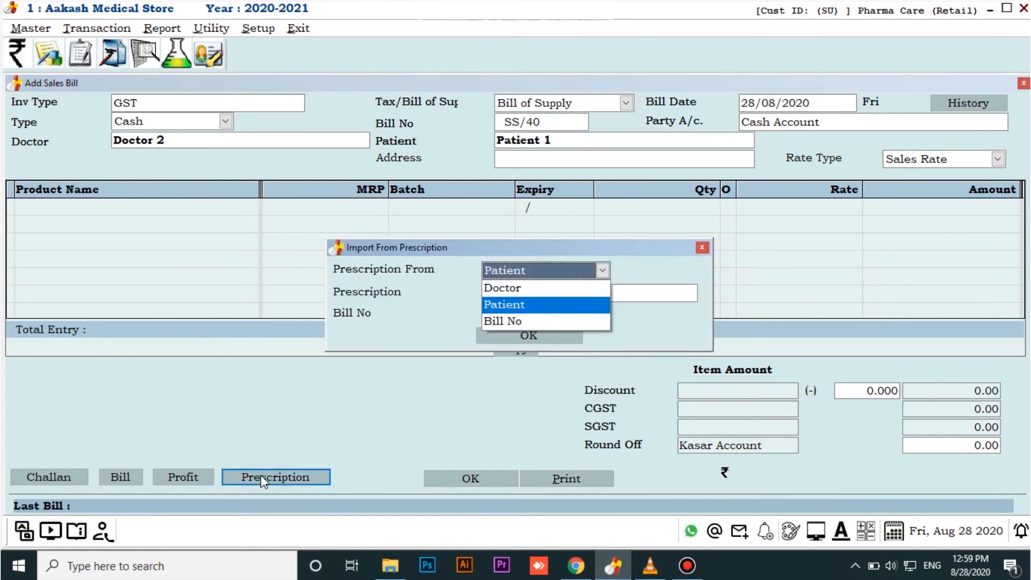
pyautogui.click(504, 290)
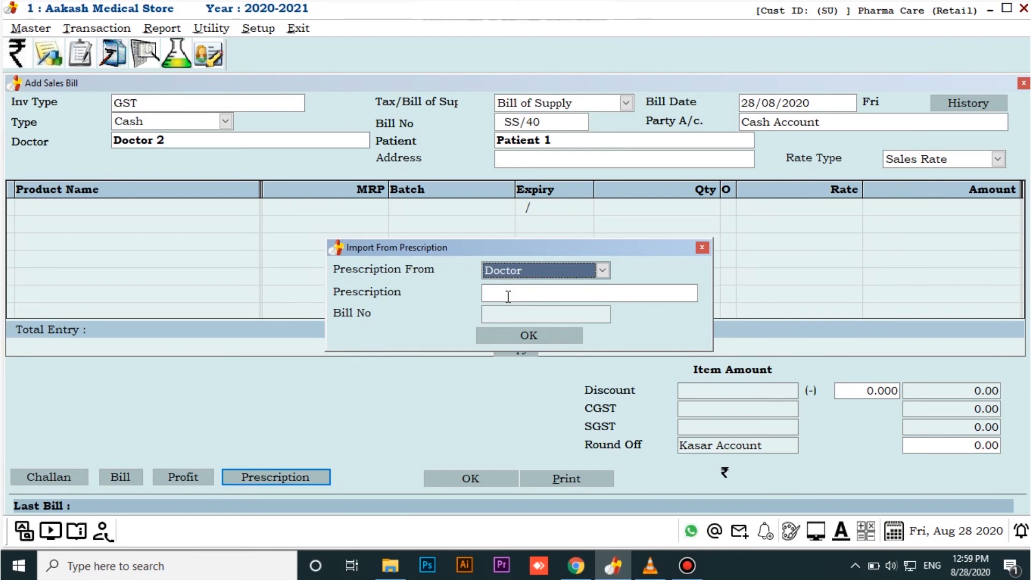
pyautogui.click(506, 294)
pyautogui.click(547, 365)
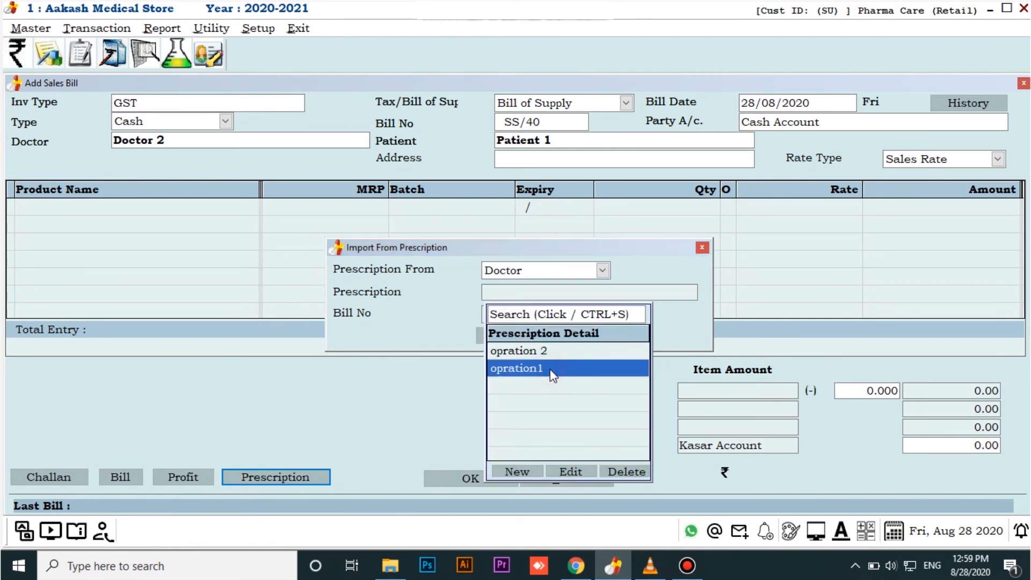
pyautogui.click(547, 368)
pyautogui.click(530, 339)
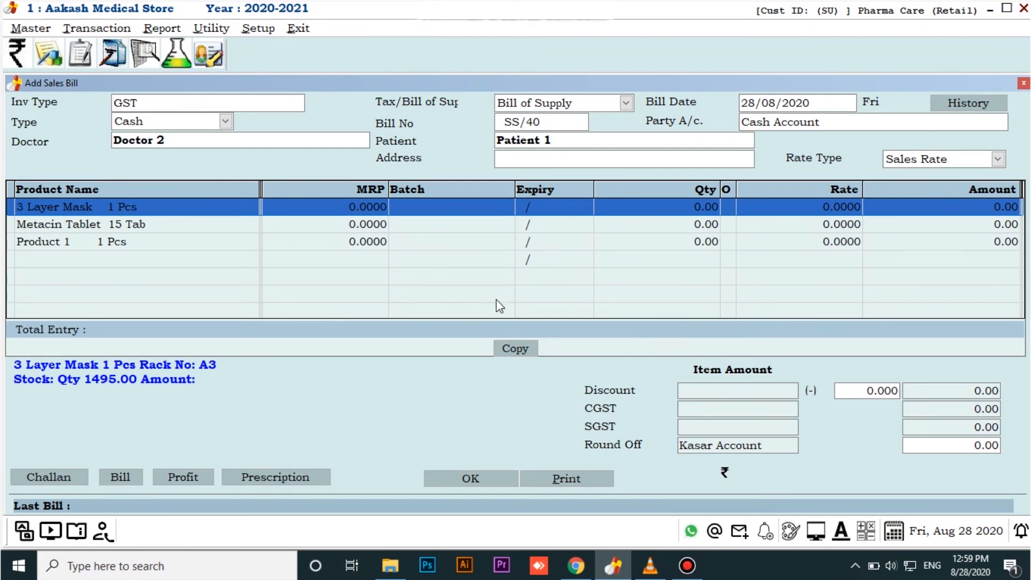
# Complete the 3 Layer Mask row with batch Z1 and quantity 10
pyautogui.press('Return')
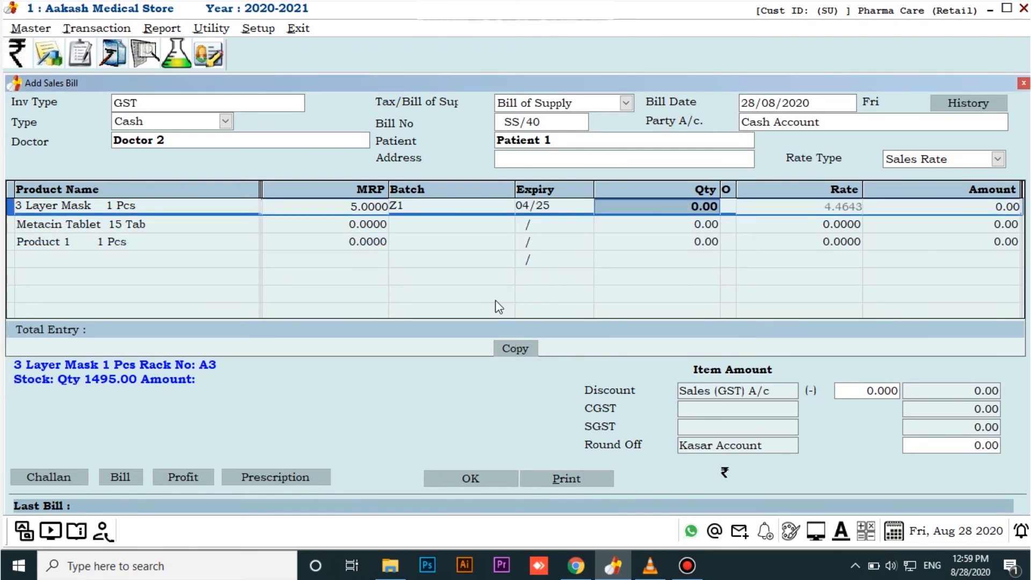
pyautogui.write('10')
pyautogui.press('Return')
pyautogui.press('Return')
pyautogui.press('Return')
pyautogui.press('Return')
pyautogui.press('Return')
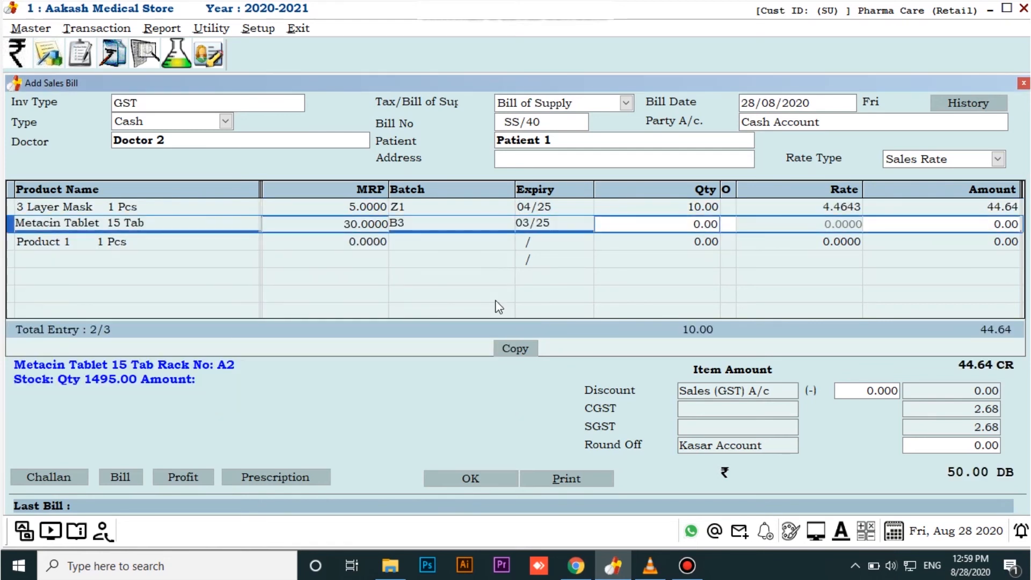
# Set the Metacin Tablet quantity to 15 and accept its row
pyautogui.write('15')
pyautogui.press('Return')
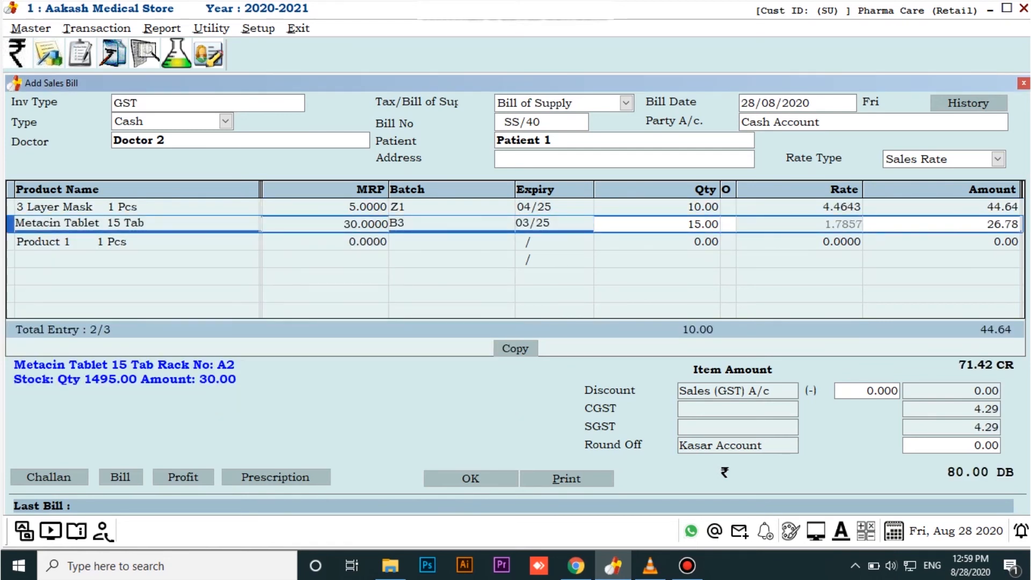
pyautogui.press('Return')
pyautogui.press('Return')
pyautogui.press('Return')
# Complete the Product 1 row with batch 2451 and quantity 20
pyautogui.press('Return')
pyautogui.write('2')
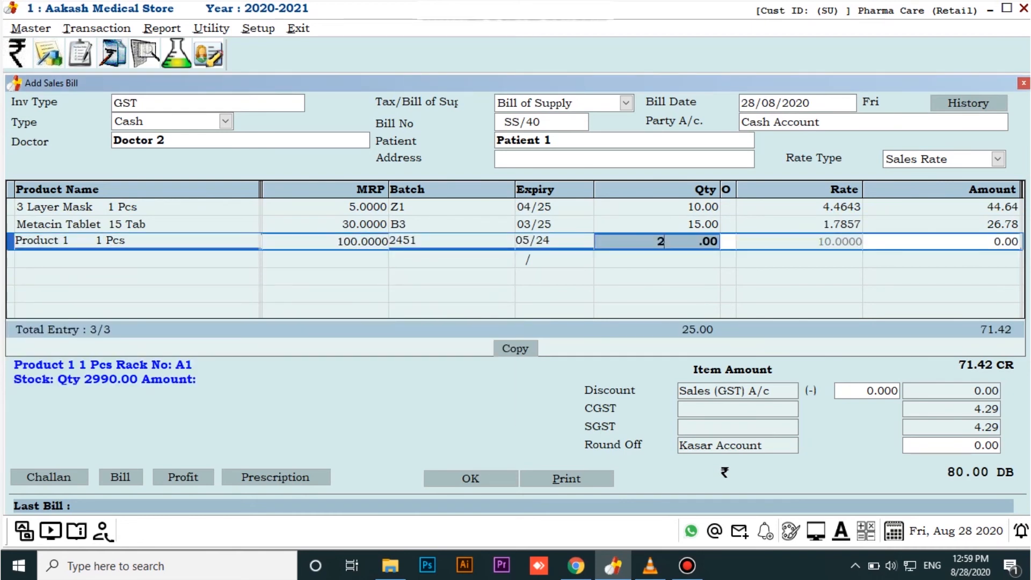
pyautogui.write('0')
pyautogui.press('Return')
pyautogui.press('Return')
pyautogui.press('Return')
pyautogui.press('Return')
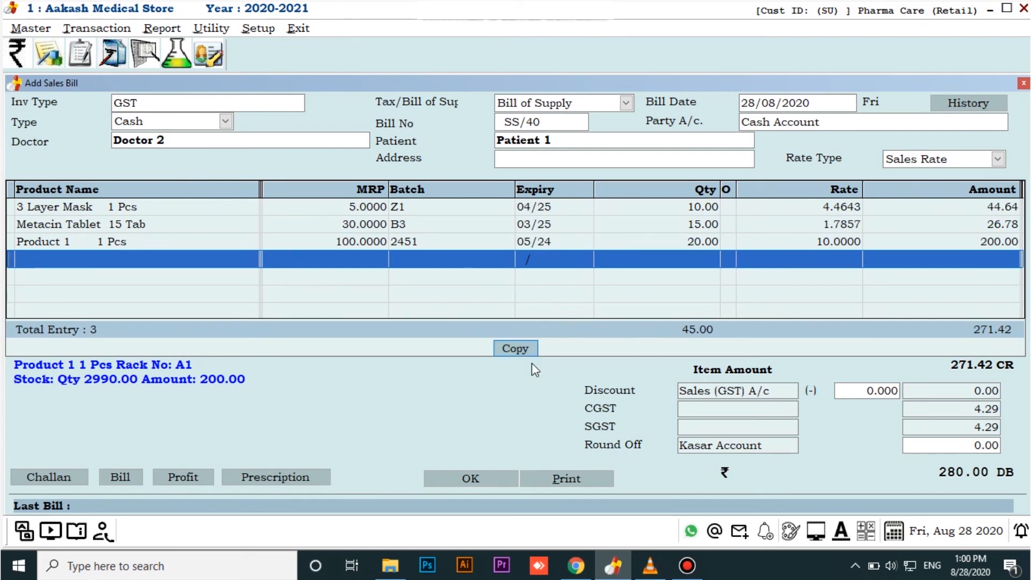
# Save the Patient 1 bill, cancel printing, and leave the new blank bill form without saving
pyautogui.click(480, 477)
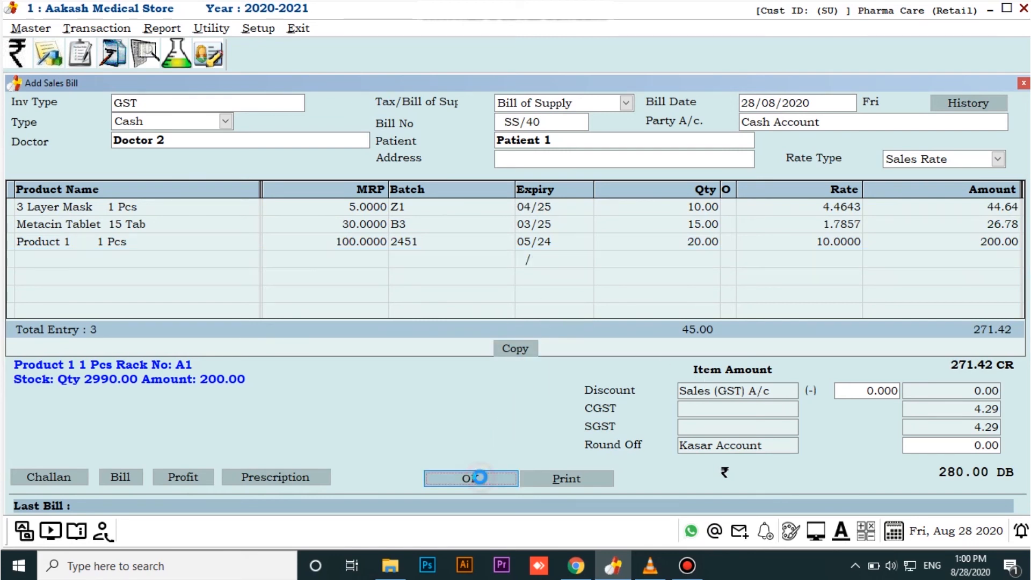
pyautogui.press('Escape')
pyautogui.press('Escape')
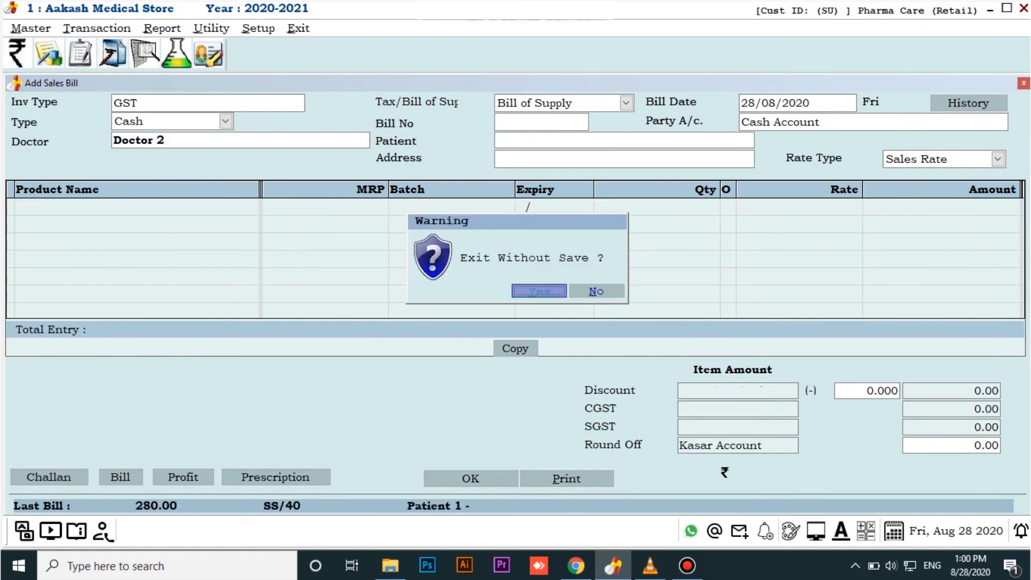
pyautogui.press('Return')
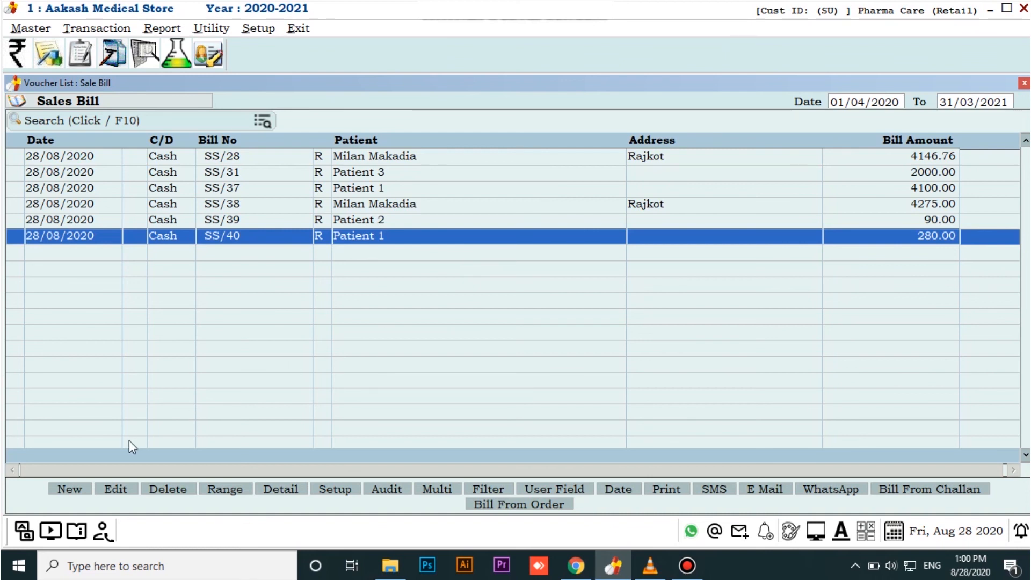
# Start another sales bill with invoice type GST, type Cash, Doctor 1 and patient Abcd, and go to the product rows
pyautogui.press('Insert')
pyautogui.press('Return')
pyautogui.press('Return')
pyautogui.press('Return')
pyautogui.press('Return')
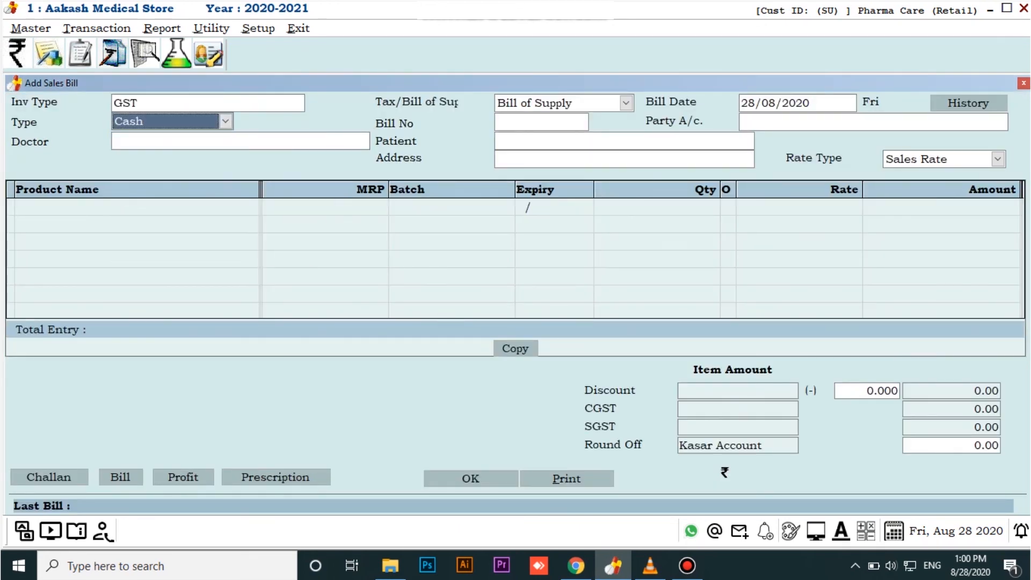
pyautogui.press('Return')
pyautogui.press('Return')
pyautogui.press('Return')
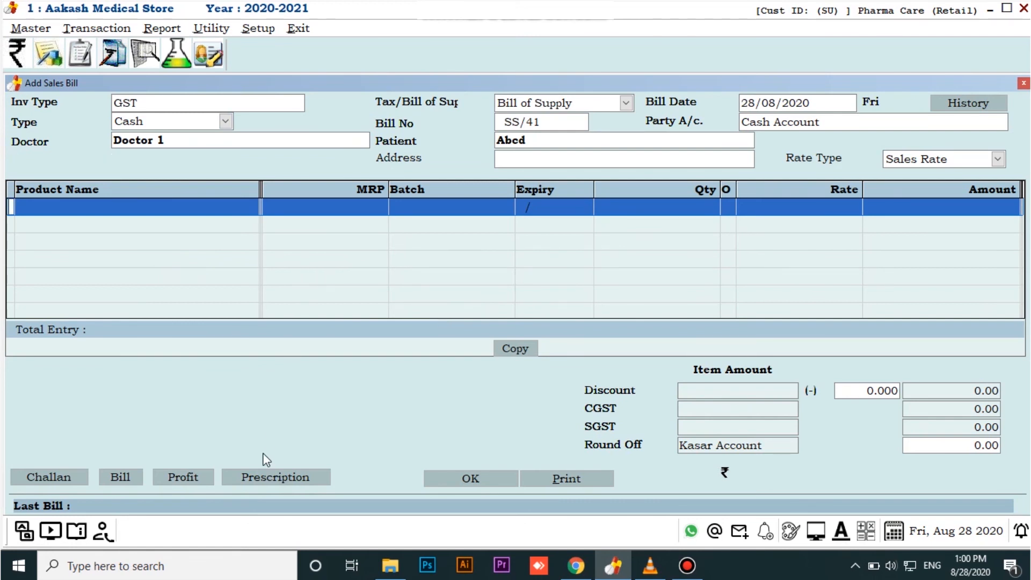
# Import the prescription items by bill number from bill SS/38
pyautogui.click(262, 477)
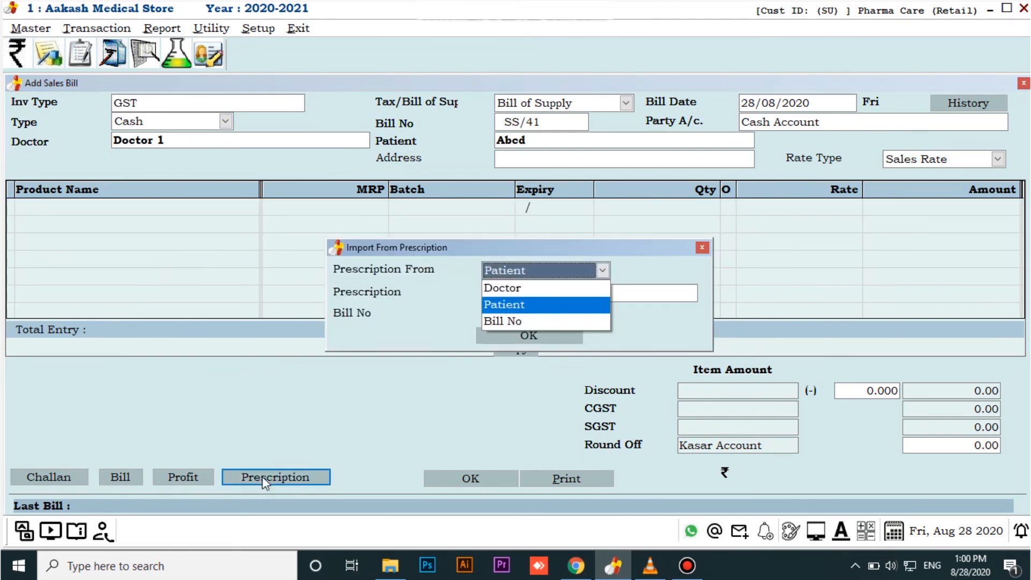
pyautogui.click(492, 321)
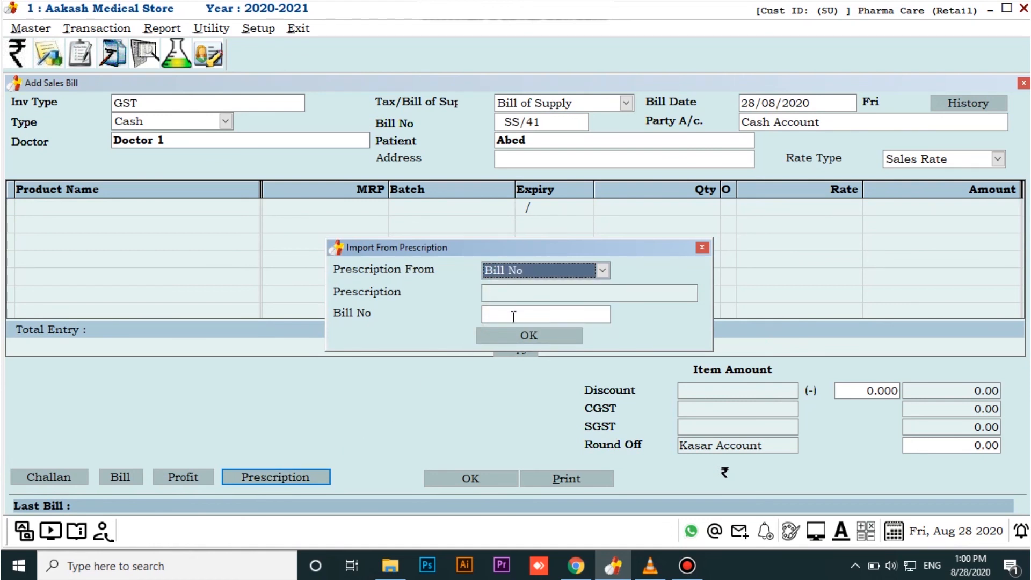
pyautogui.click(512, 317)
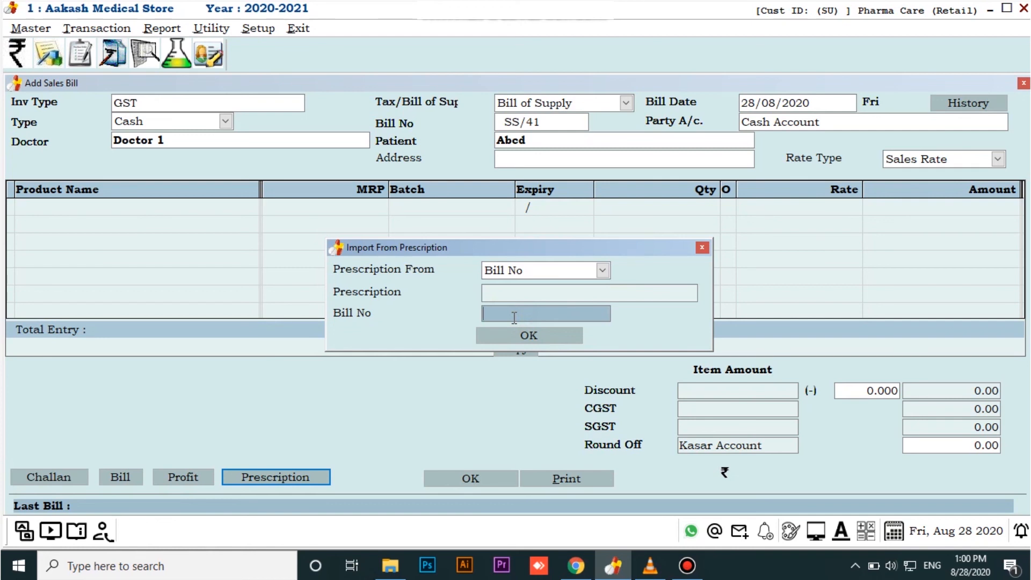
pyautogui.write('SS/38')
pyautogui.press('Return')
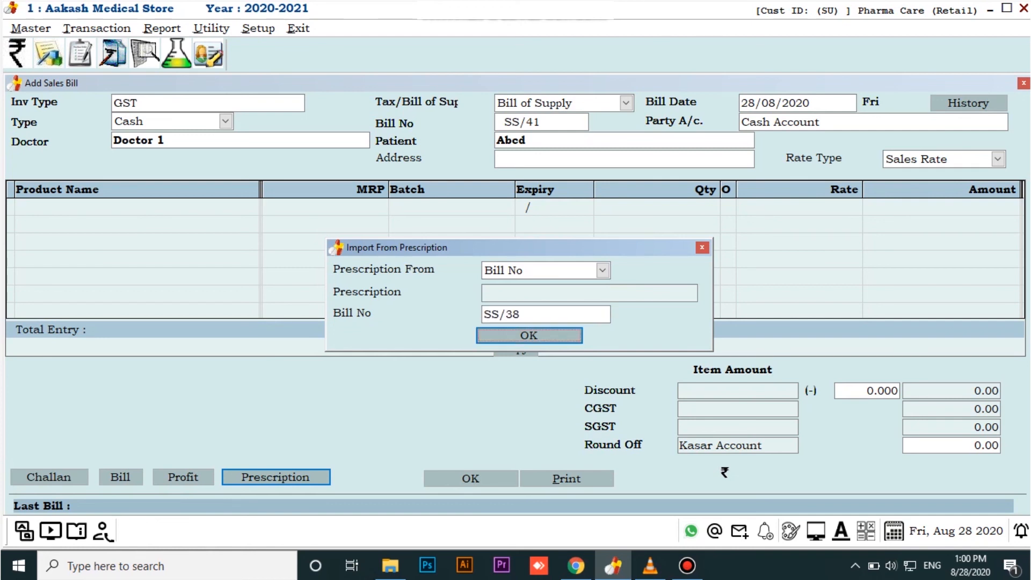
pyautogui.click(529, 337)
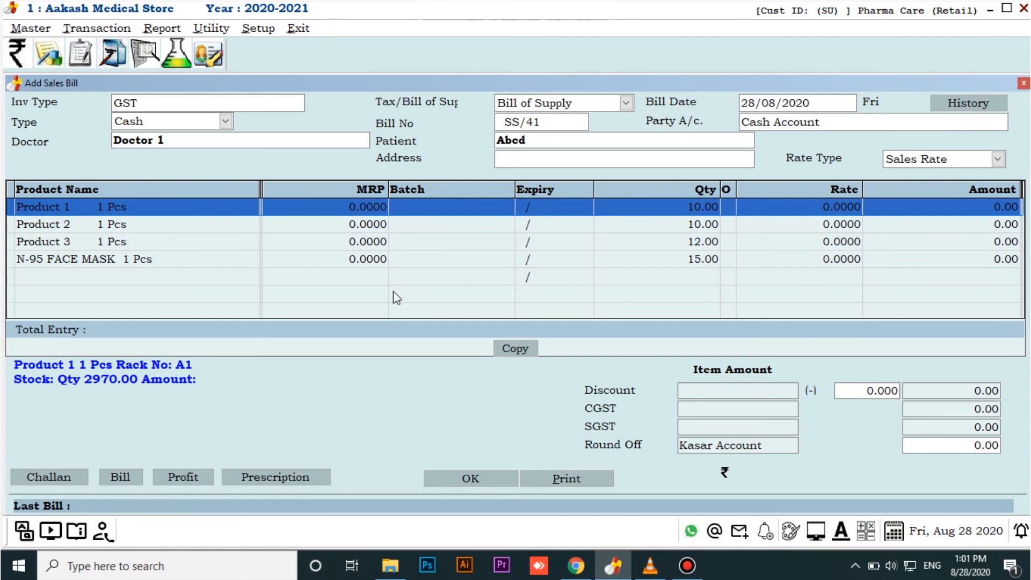
# Accept the imported batches and quantities: Product 1 (2451, 10), Product 2 (2, 10), Product 3 (235, 12), N-95 FACE MASK (BB02, 15)
pyautogui.press('Return')
pyautogui.press('Return')
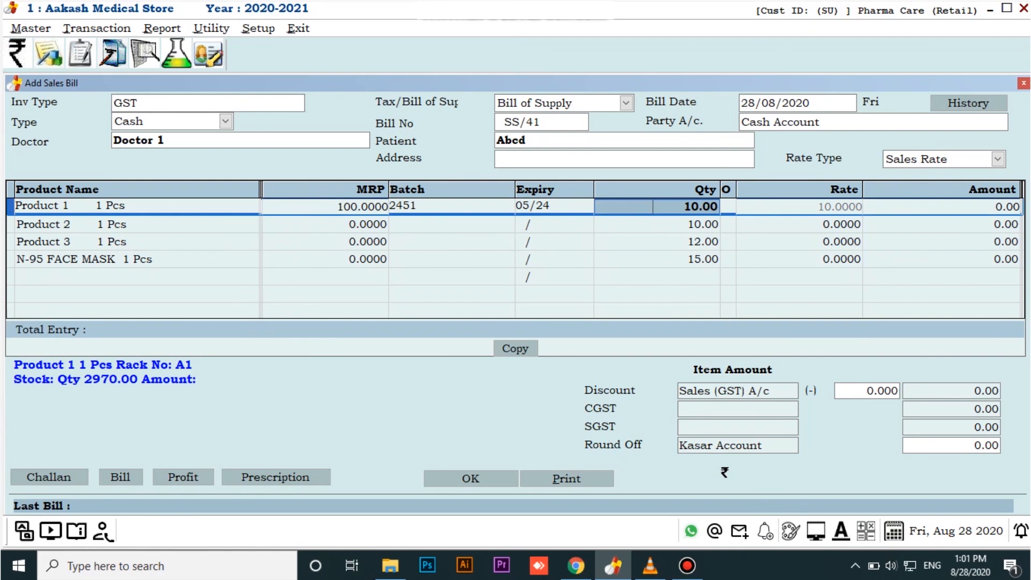
pyautogui.press('Return')
pyautogui.press('Return')
pyautogui.press('Return')
pyautogui.press('Return')
pyautogui.press('Return')
pyautogui.press('Return')
pyautogui.press('Return')
pyautogui.press('Return')
pyautogui.press('Return')
pyautogui.press('Return')
pyautogui.press('Return')
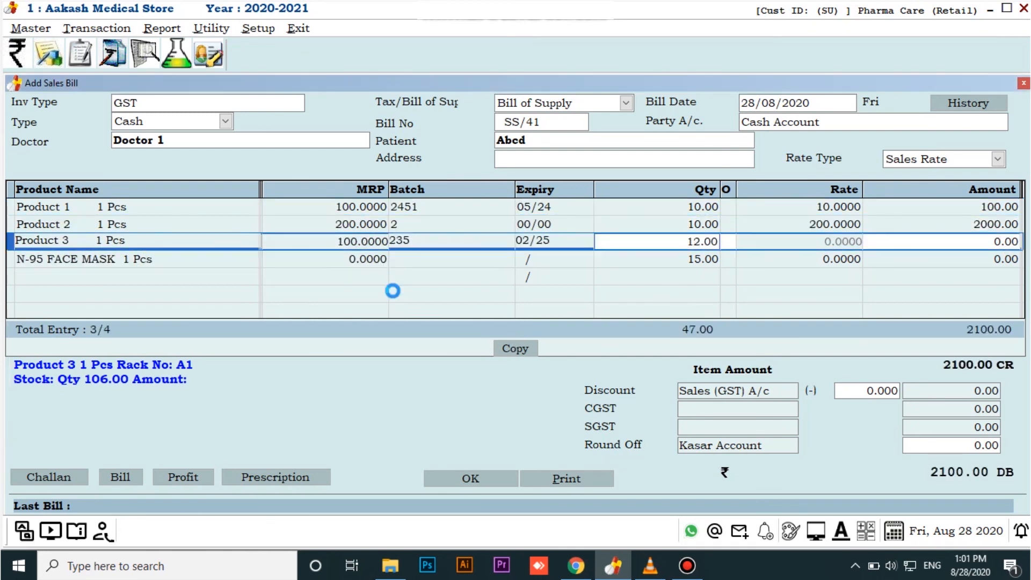
pyautogui.press('Return')
pyautogui.press('Return')
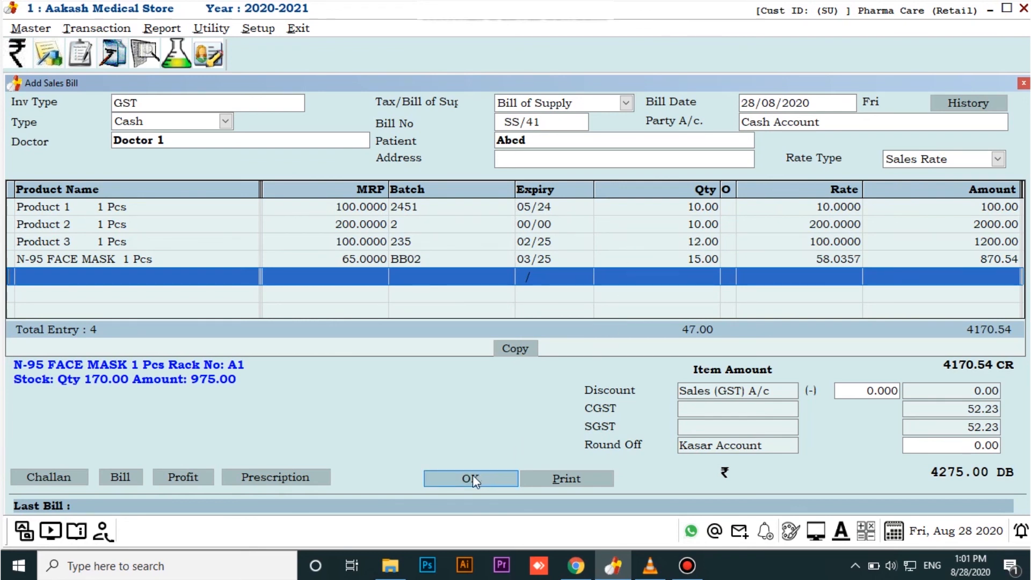
# Save the bill for patient Abcd, cancel printing, select it in the sales bill list, and close the list
pyautogui.click(458, 478)
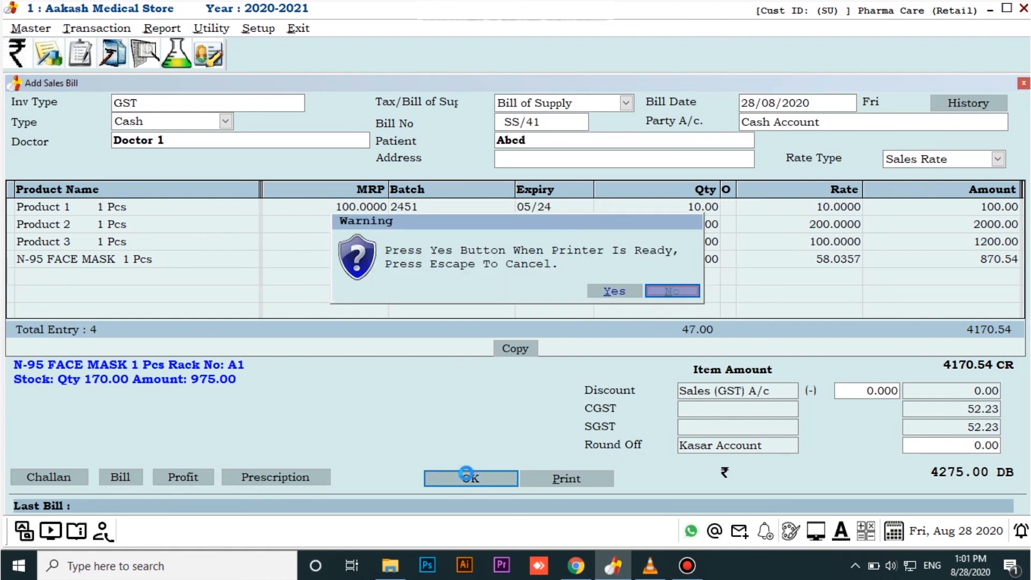
pyautogui.press('Escape')
pyautogui.press('Escape')
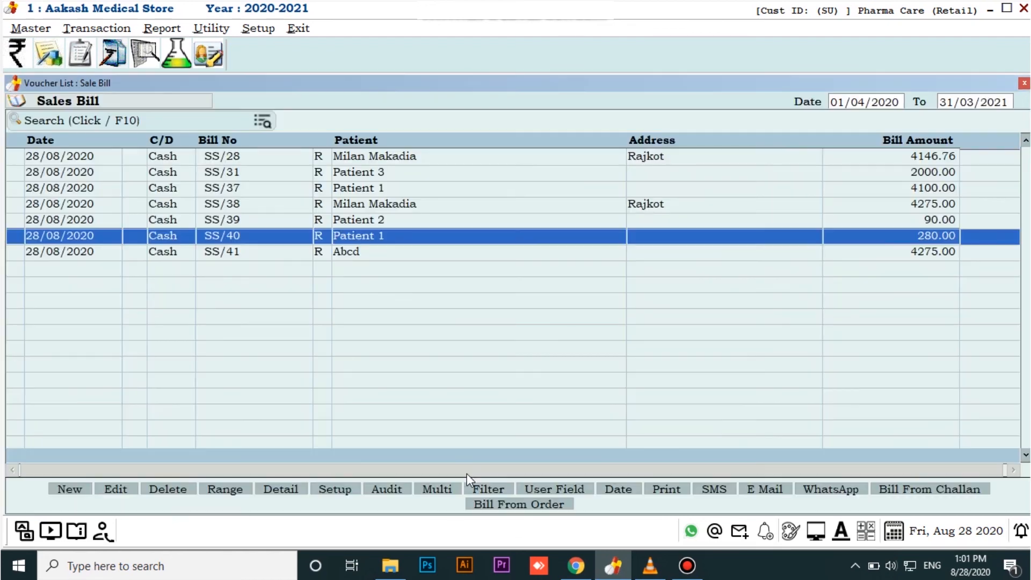
pyautogui.press('Down')
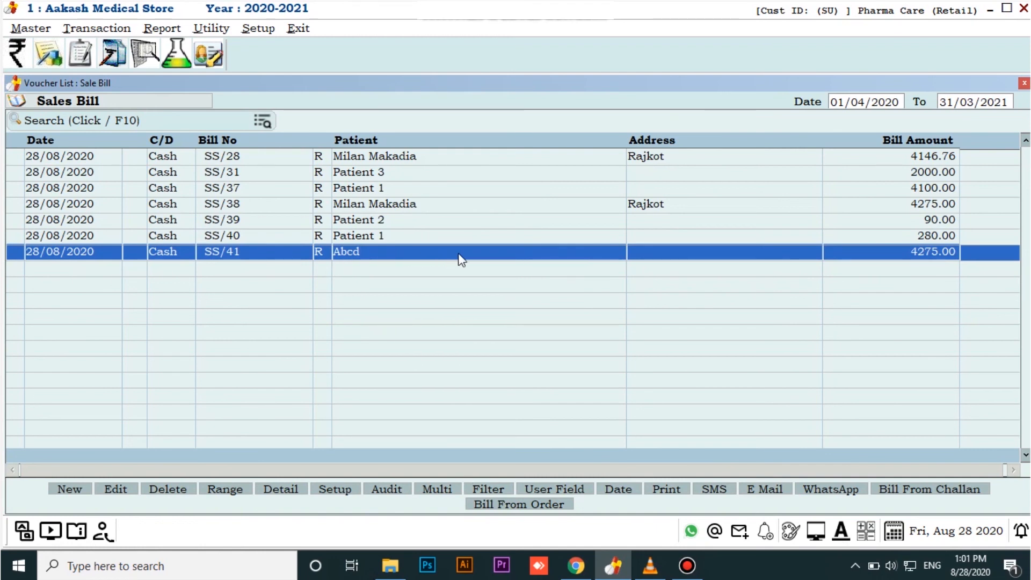
pyautogui.press('Escape')
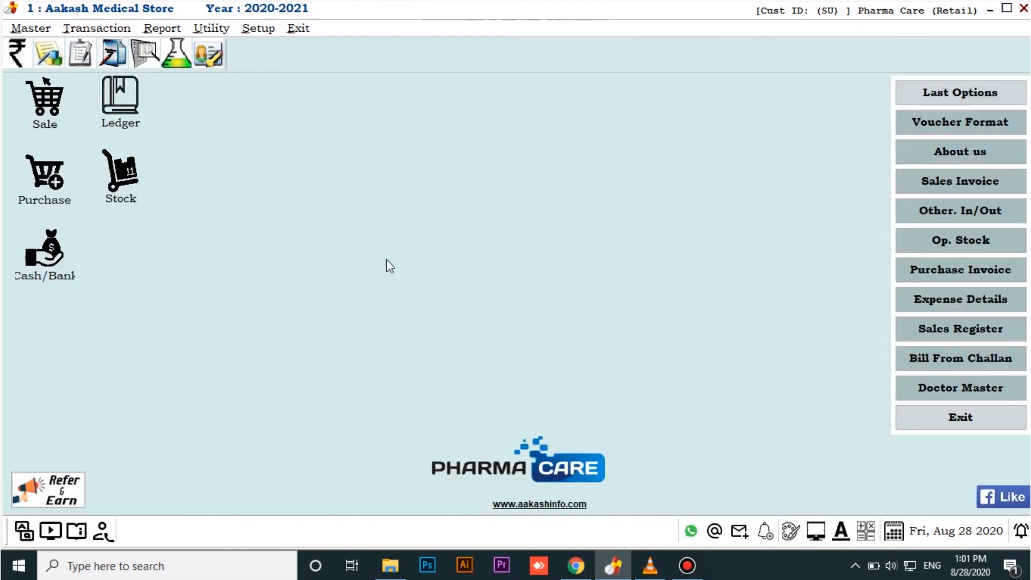